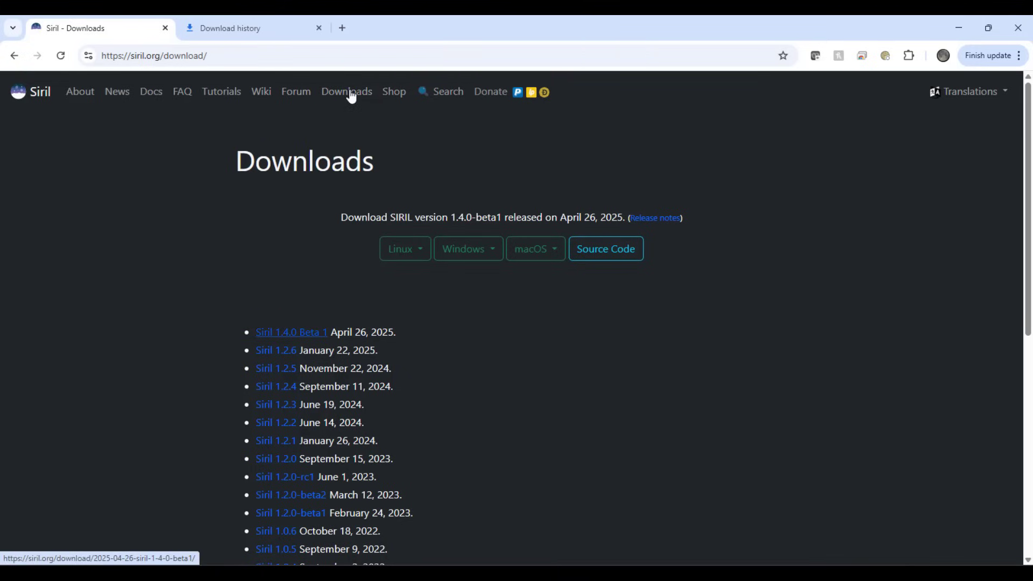
Download the 64-bit Windows installer of Siril 1.4.0-beta1 and save it to Downloads as siril-1.4.0-beta1-2-setup.exe
{"action": "left_click", "coordinate": [477, 242]}
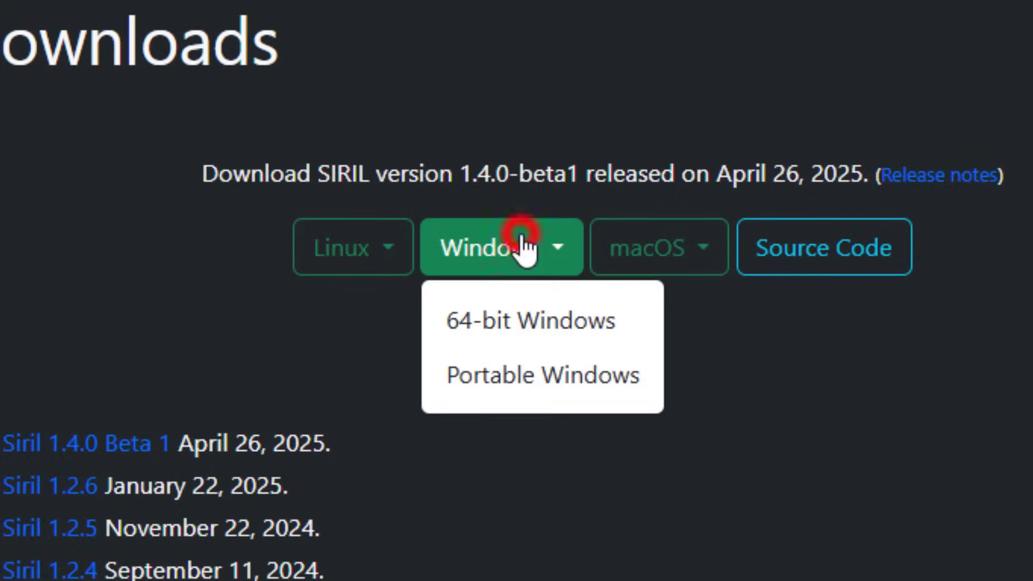
{"action": "left_click", "coordinate": [488, 321]}
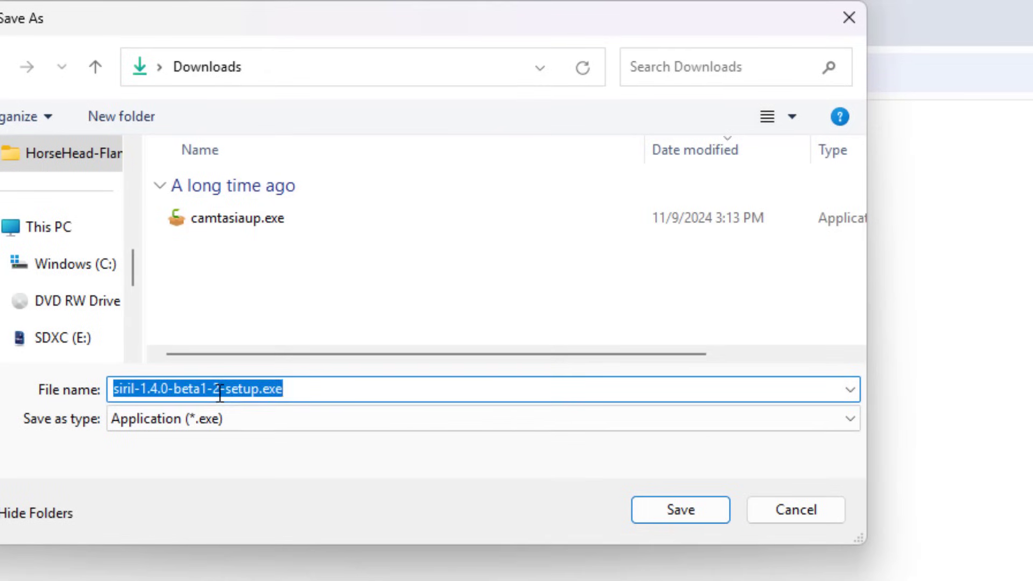
{"action": "left_click", "coordinate": [239, 264]}
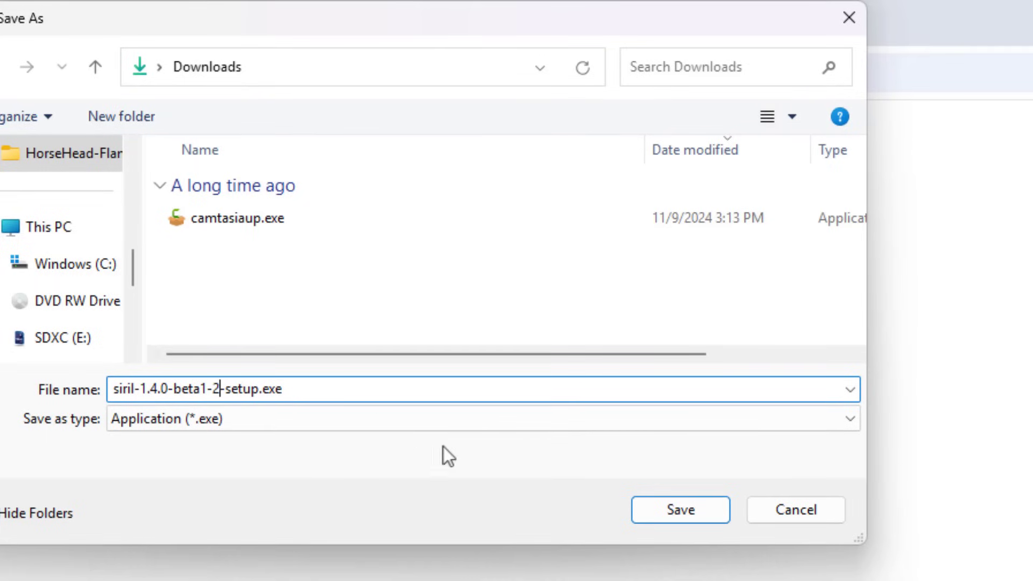
{"action": "left_click", "coordinate": [683, 510]}
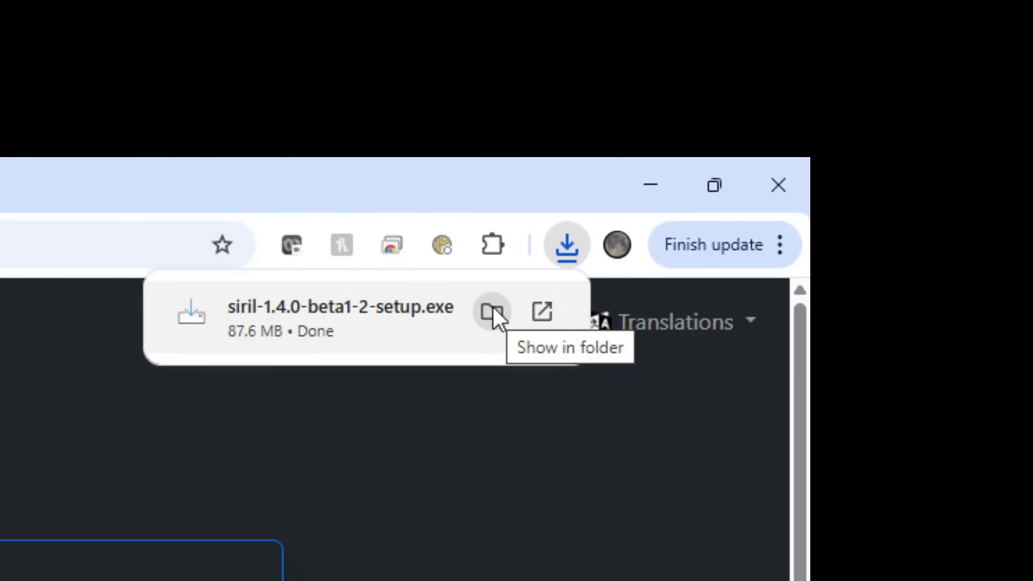
Show the downloaded siril-1.4.0-beta1-2-setup.exe in its folder and run it, allowing it past the SmartScreen block
{"action": "left_click", "coordinate": [492, 311]}
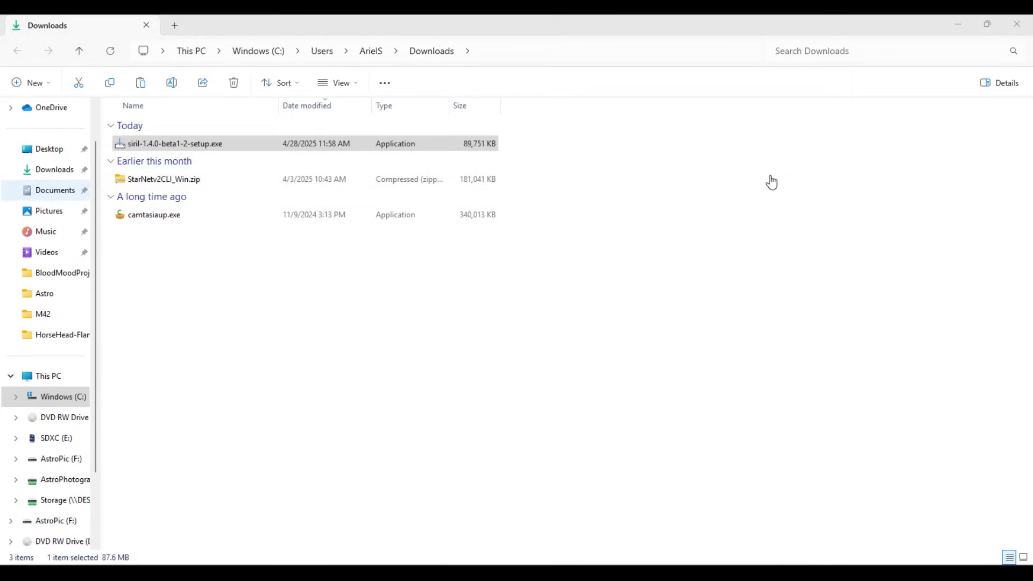
{"action": "left_click", "coordinate": [179, 144]}
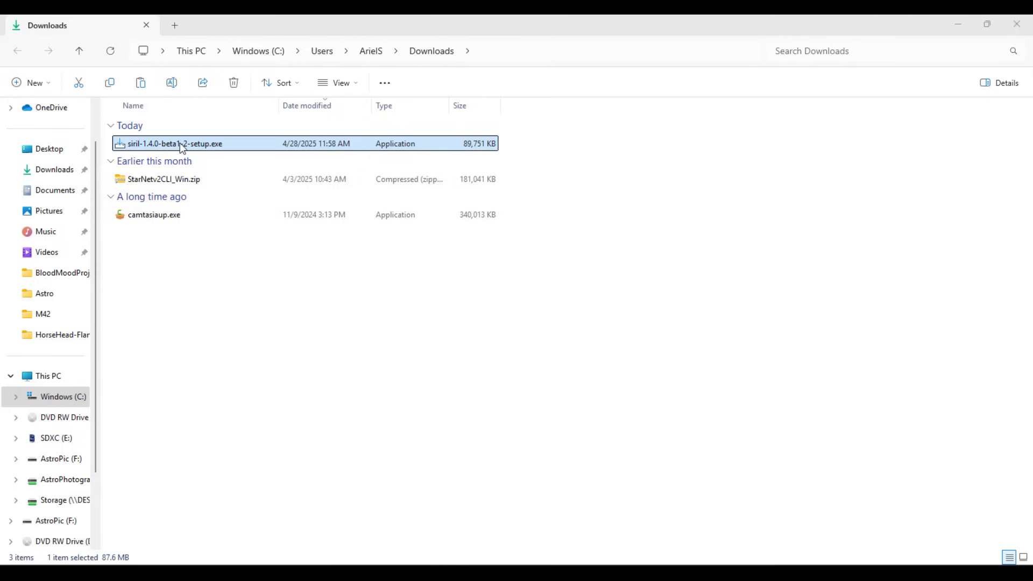
{"action": "right_click", "coordinate": [180, 143]}
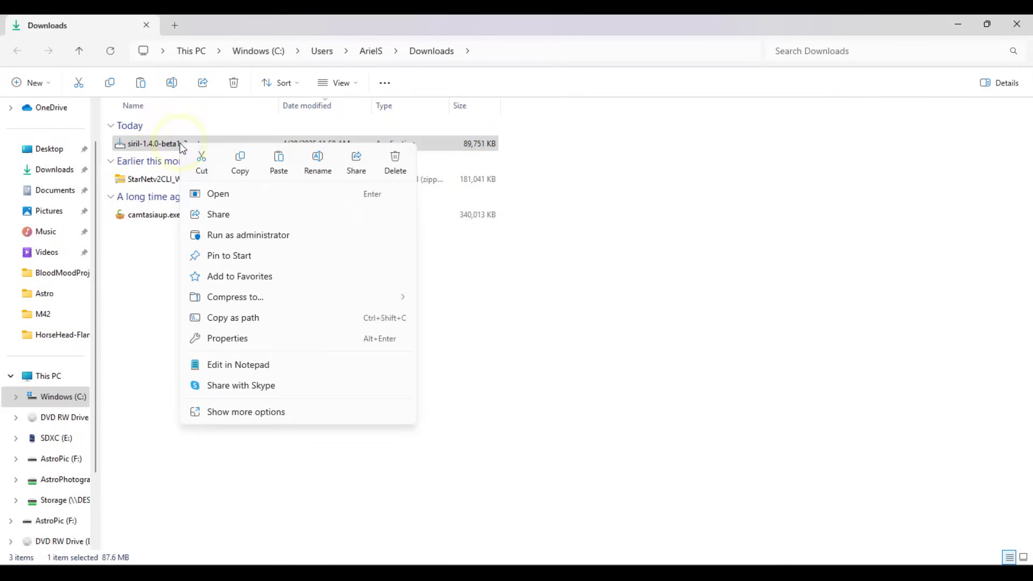
{"action": "left_click", "coordinate": [219, 194]}
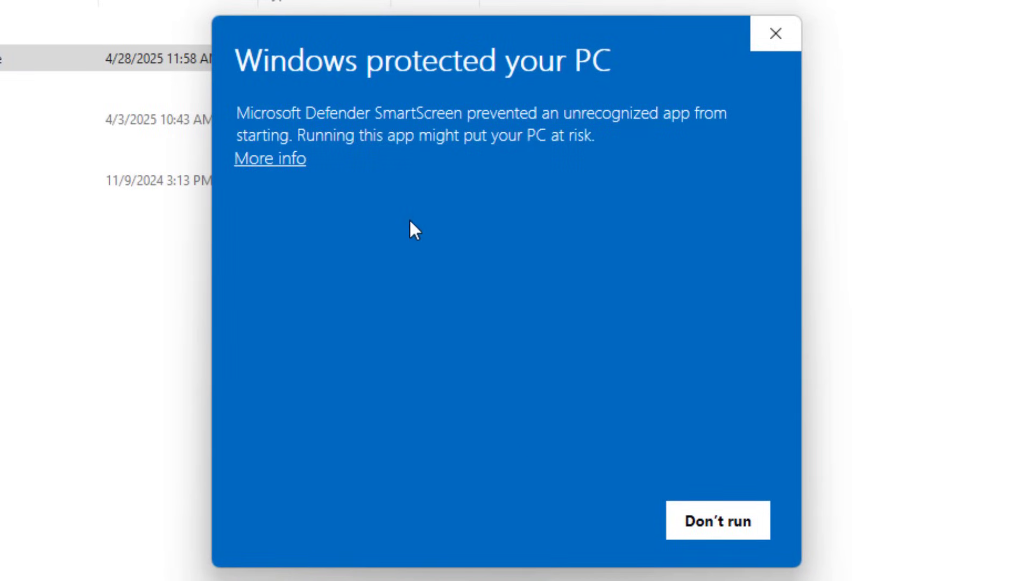
{"action": "left_click", "coordinate": [274, 161]}
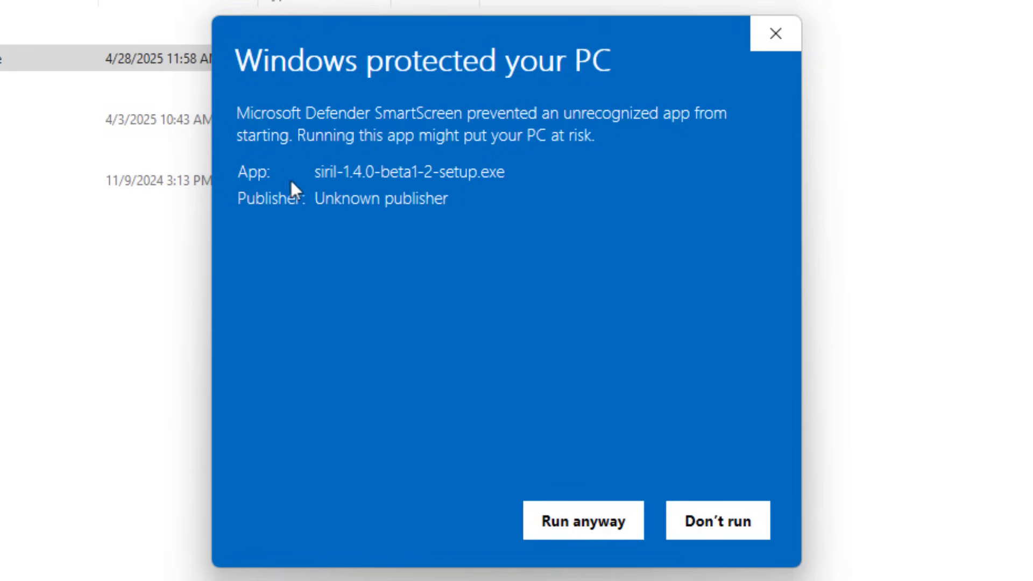
{"action": "left_click", "coordinate": [585, 525]}
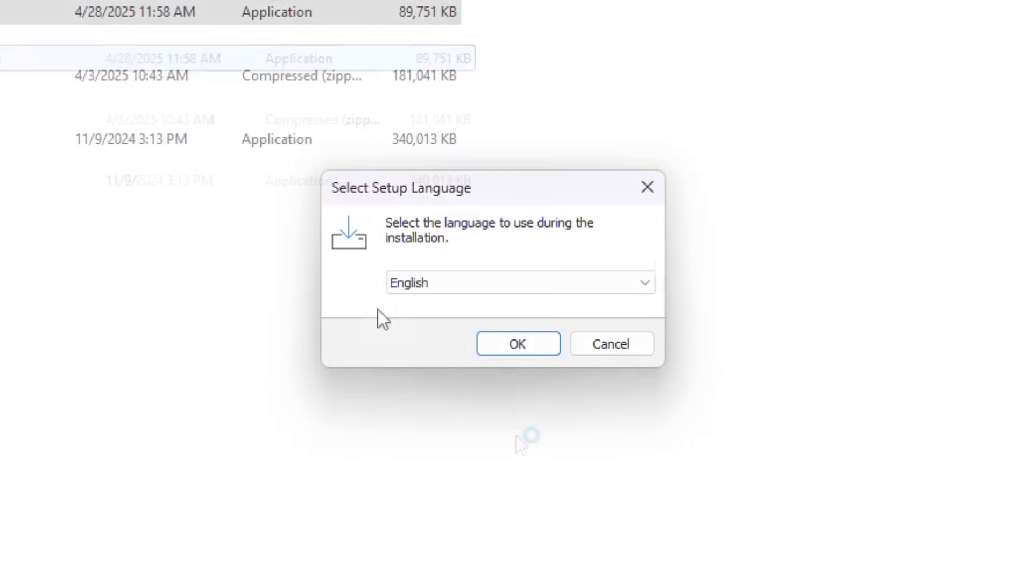
Install Siril in English, accepting the license agreement and keeping the Siril Start Menu folder and desktop shortcut
{"action": "left_click", "coordinate": [517, 347]}
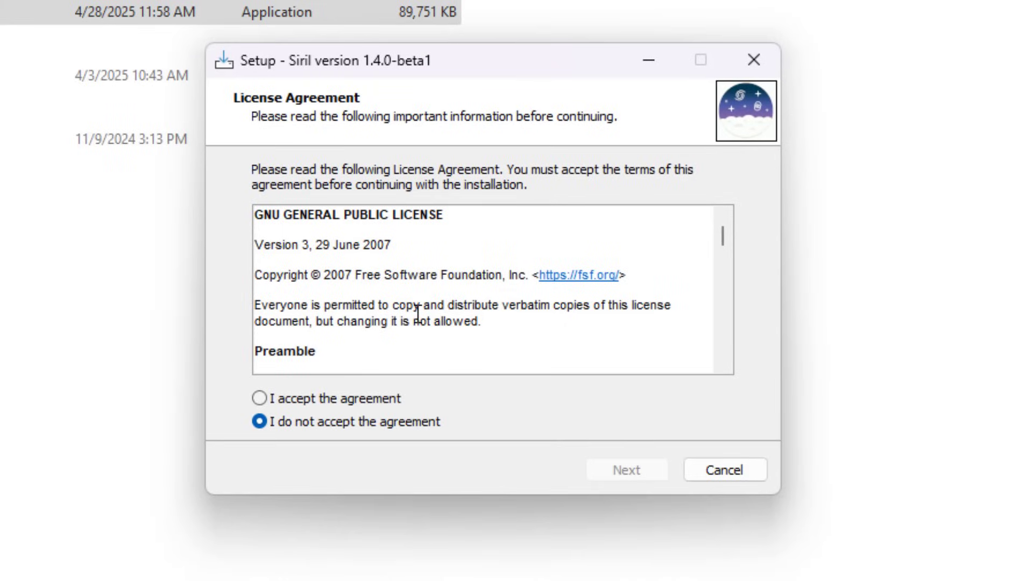
{"action": "left_click", "coordinate": [323, 393]}
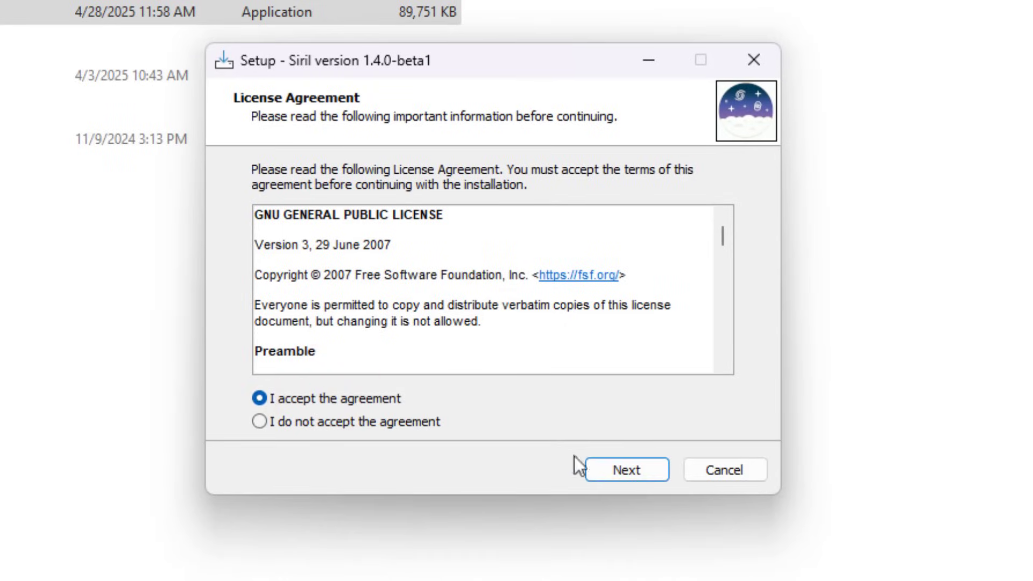
{"action": "left_click", "coordinate": [617, 468]}
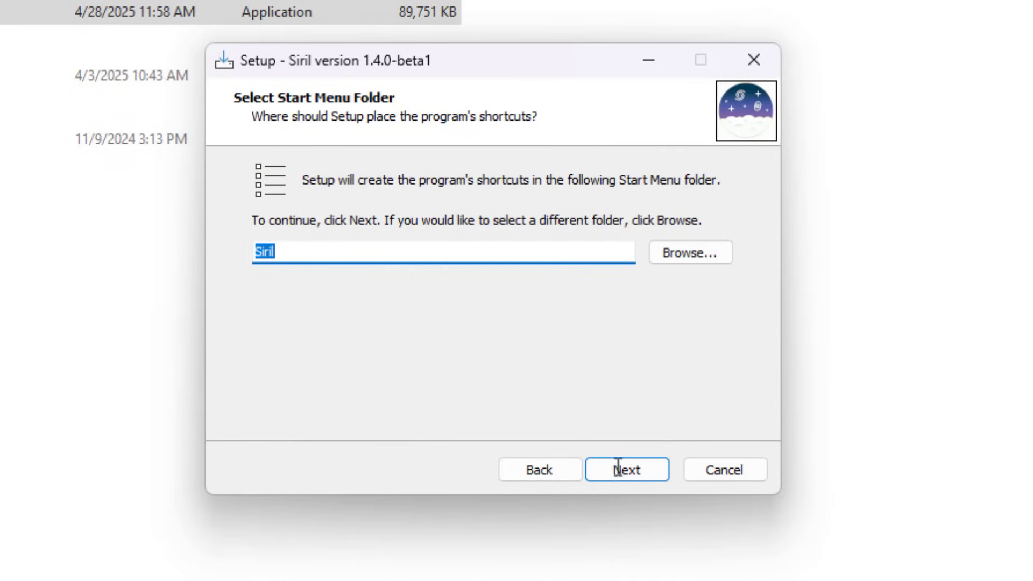
{"action": "left_click", "coordinate": [618, 471]}
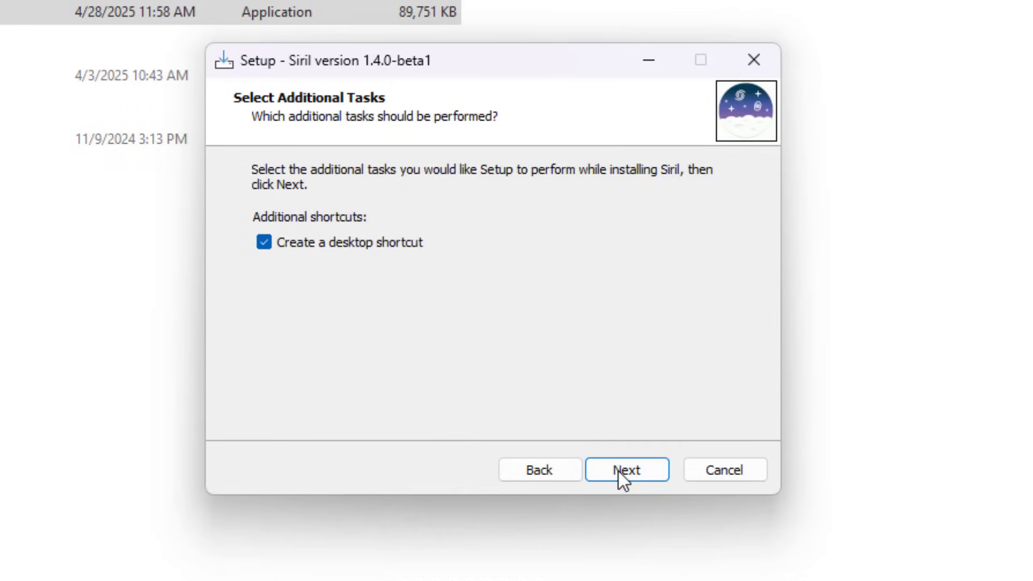
{"action": "left_click", "coordinate": [628, 470]}
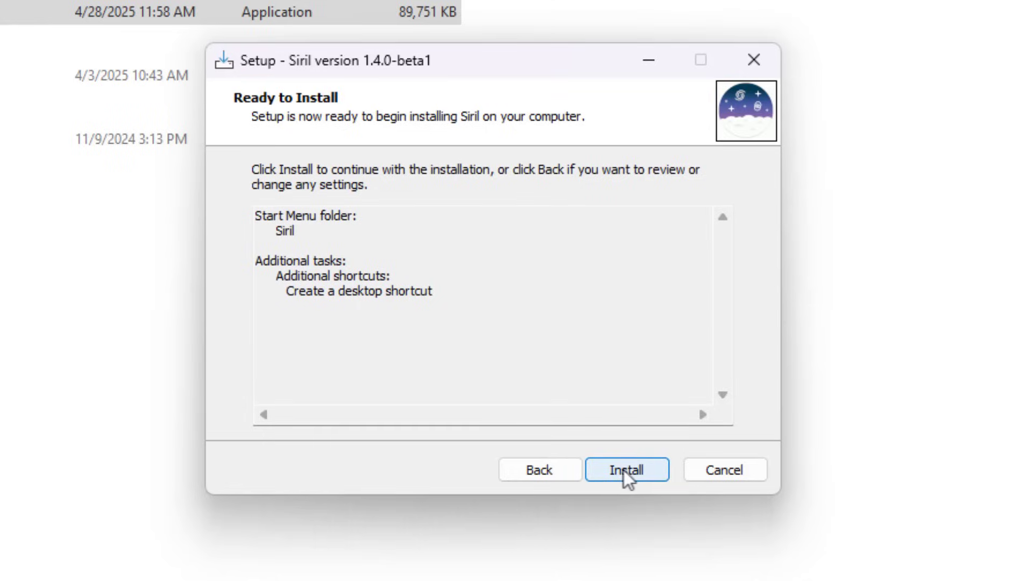
{"action": "left_click", "coordinate": [624, 469]}
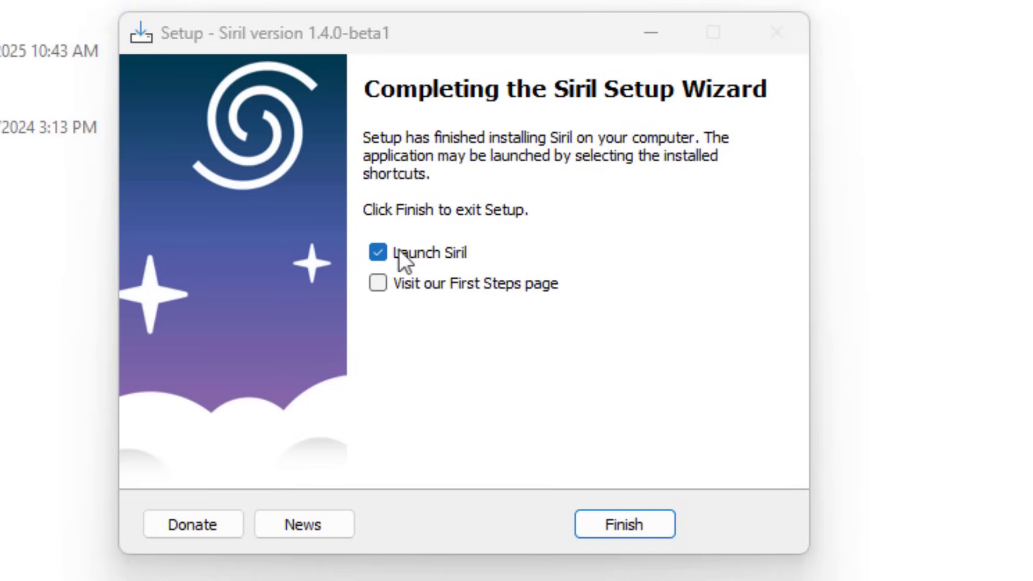
Finish the setup wizard with Launch Siril enabled and switch to the Siril window
{"action": "left_click", "coordinate": [378, 250]}
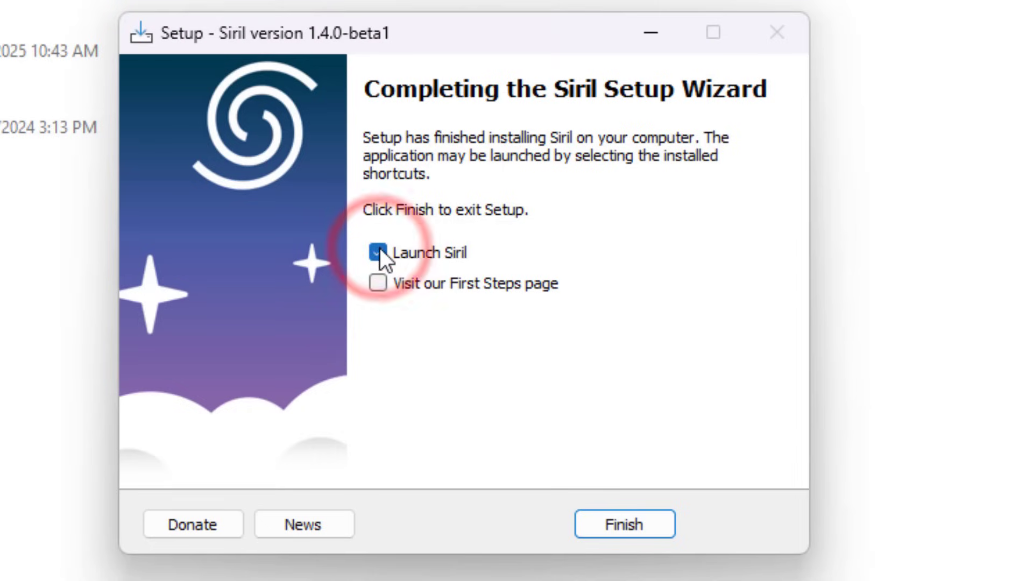
{"action": "left_click", "coordinate": [639, 530]}
{"action": "left_click", "coordinate": [639, 530]}
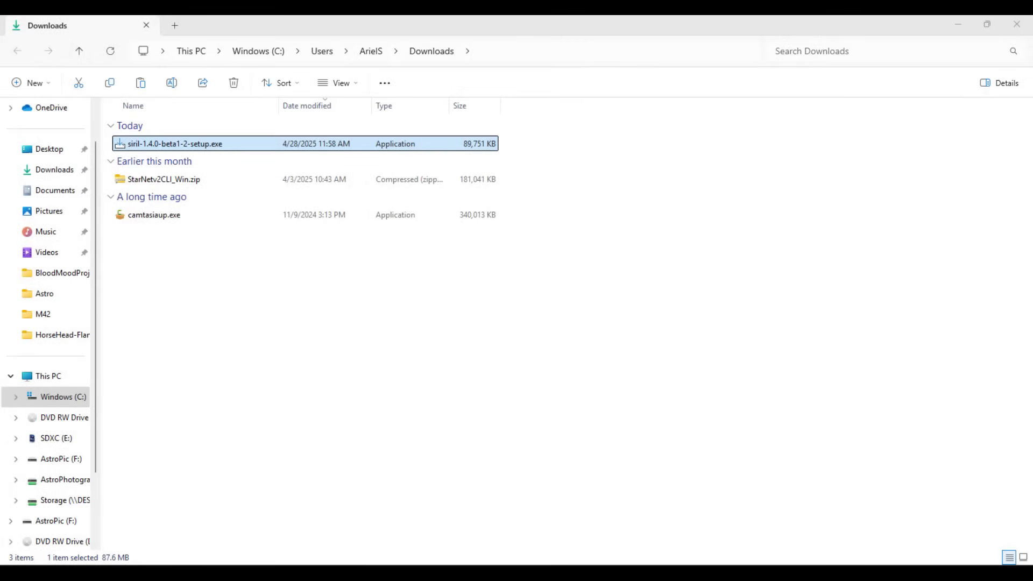
{"action": "mouse_move", "coordinate": [732, 574]}
{"action": "left_click", "coordinate": [715, 518]}
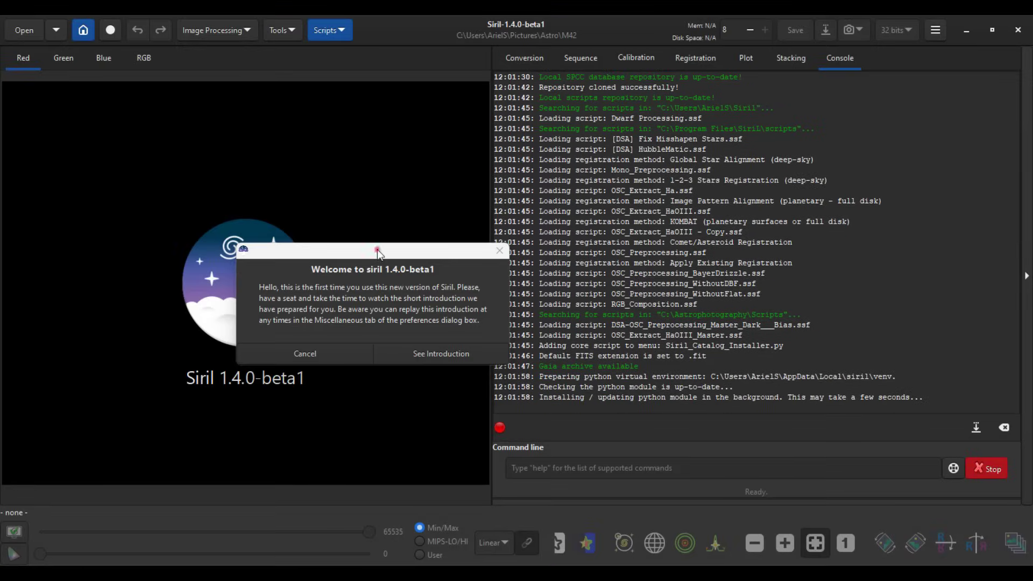
Check the console for the Python module installation and dismiss the welcome dialog without viewing the introduction
{"action": "left_click_drag", "start_coordinate": [377, 254], "coordinate": [324, 204]}
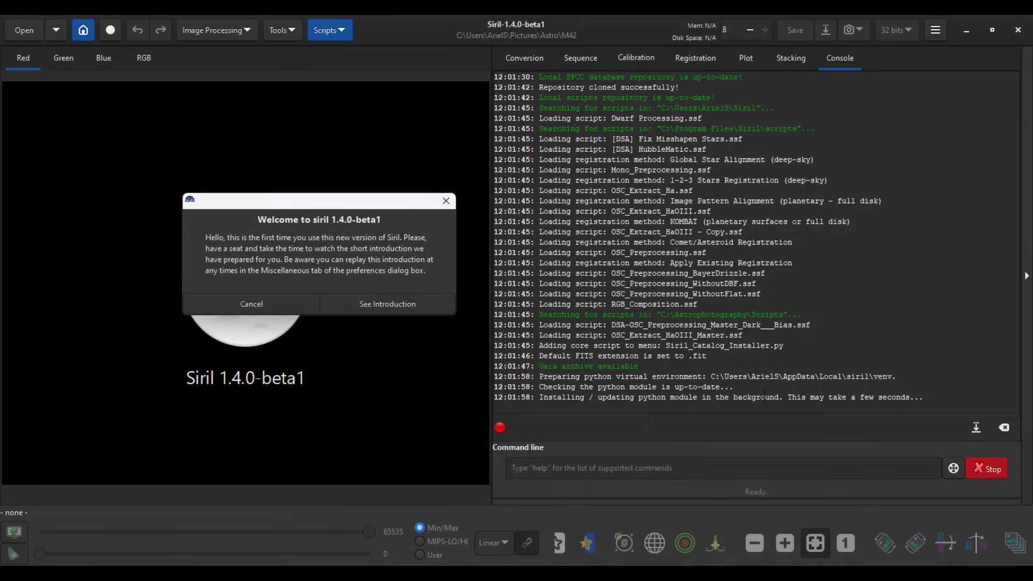
{"action": "left_click", "coordinate": [918, 396]}
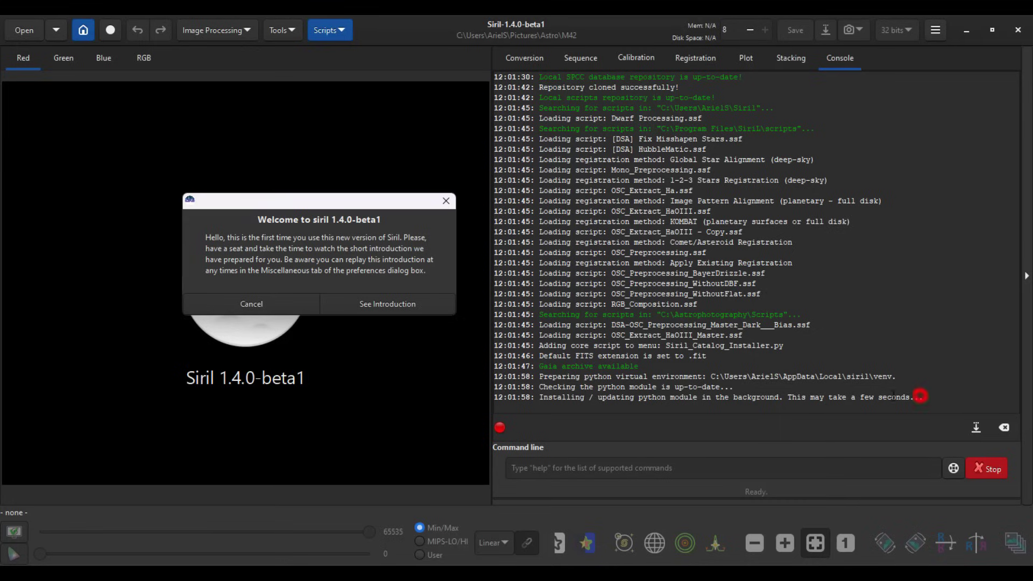
{"action": "left_click", "coordinate": [784, 397]}
{"action": "left_click", "coordinate": [858, 88]}
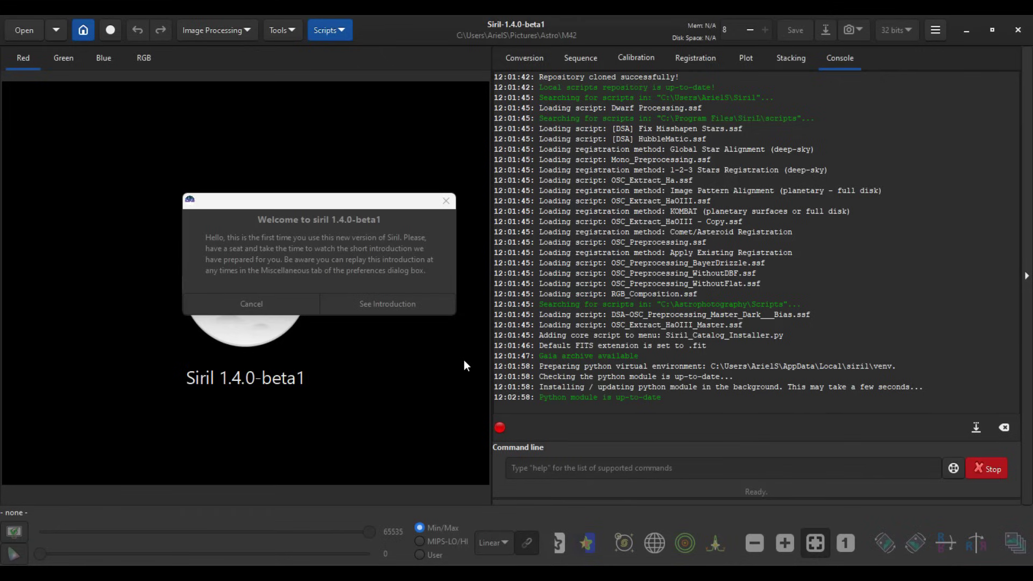
{"action": "left_click", "coordinate": [447, 203]}
{"action": "left_click_drag", "start_coordinate": [492, 192], "coordinate": [667, 201]}
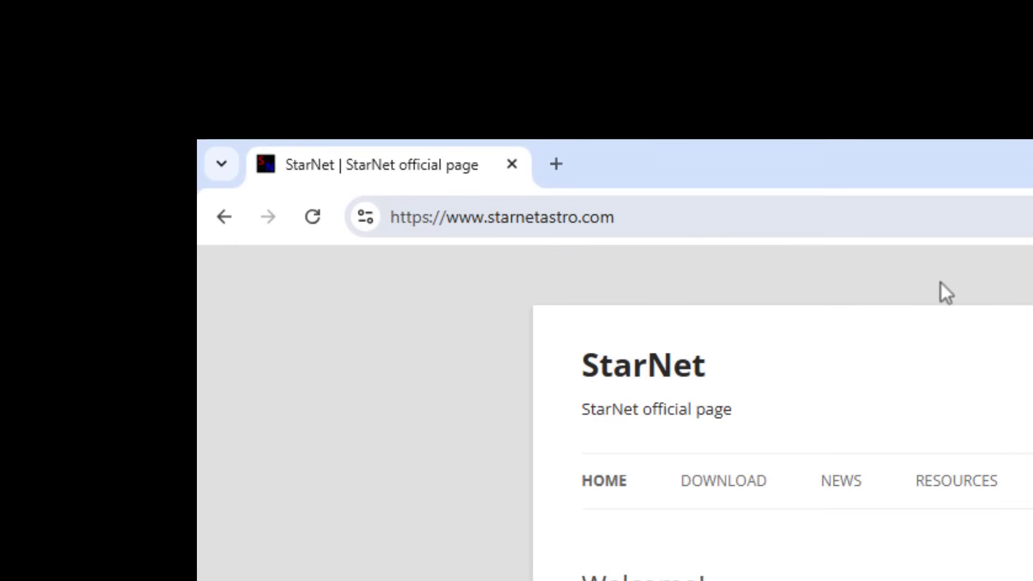
Find the Windows Command Line Tool on the StarNet site's download page and save StarNetv2CLI_Win.zip to Downloads
{"action": "left_click", "coordinate": [240, 55]}
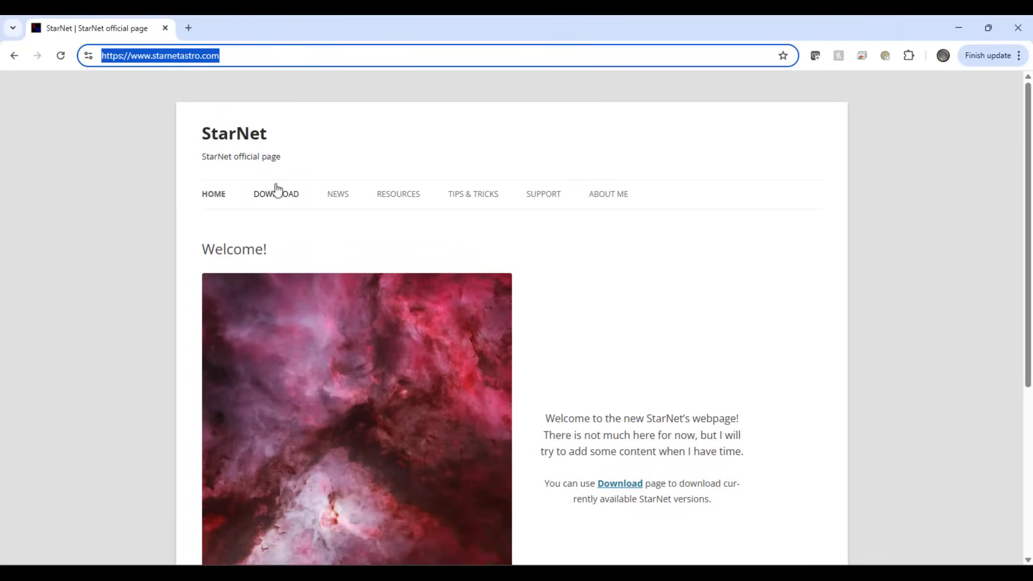
{"action": "left_click", "coordinate": [276, 192]}
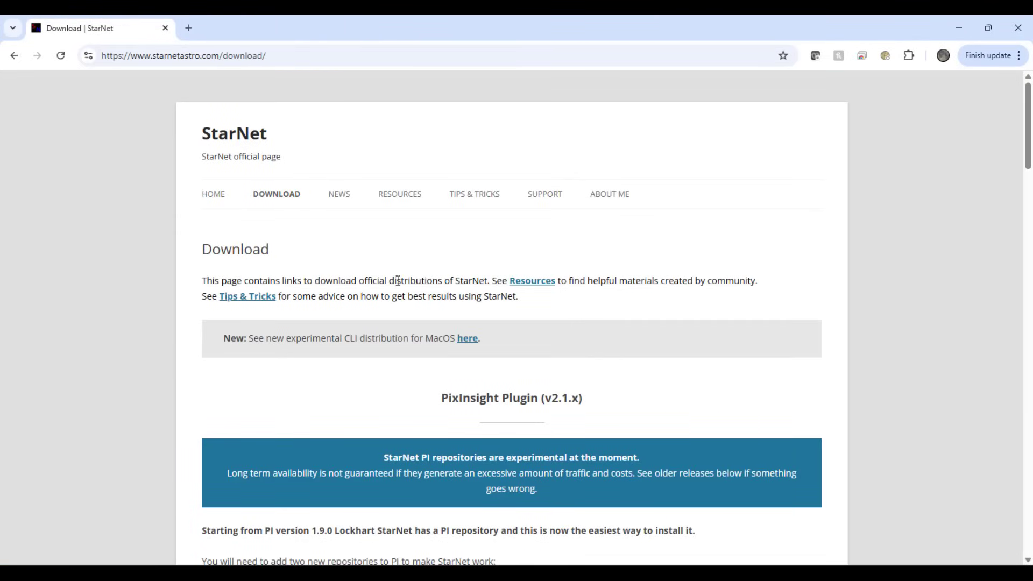
{"action": "scroll", "coordinate": [398, 281], "scroll_direction": "down", "scroll_amount": 8}
{"action": "scroll", "coordinate": [397, 280], "scroll_direction": "down", "scroll_amount": 9}
{"action": "scroll", "coordinate": [397, 281], "scroll_direction": "down", "scroll_amount": 15}
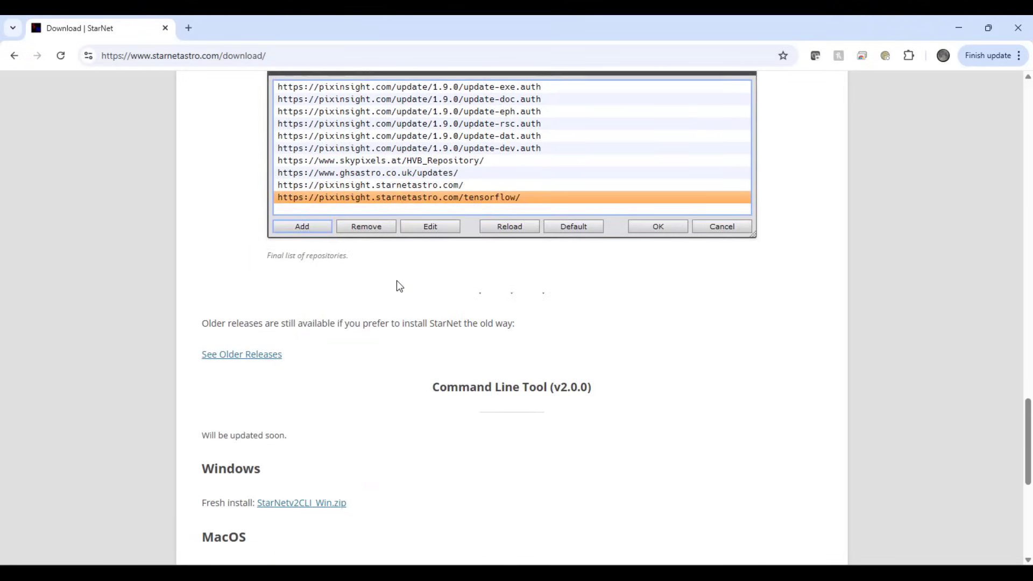
{"action": "scroll", "coordinate": [397, 280], "scroll_direction": "down", "scroll_amount": 4}
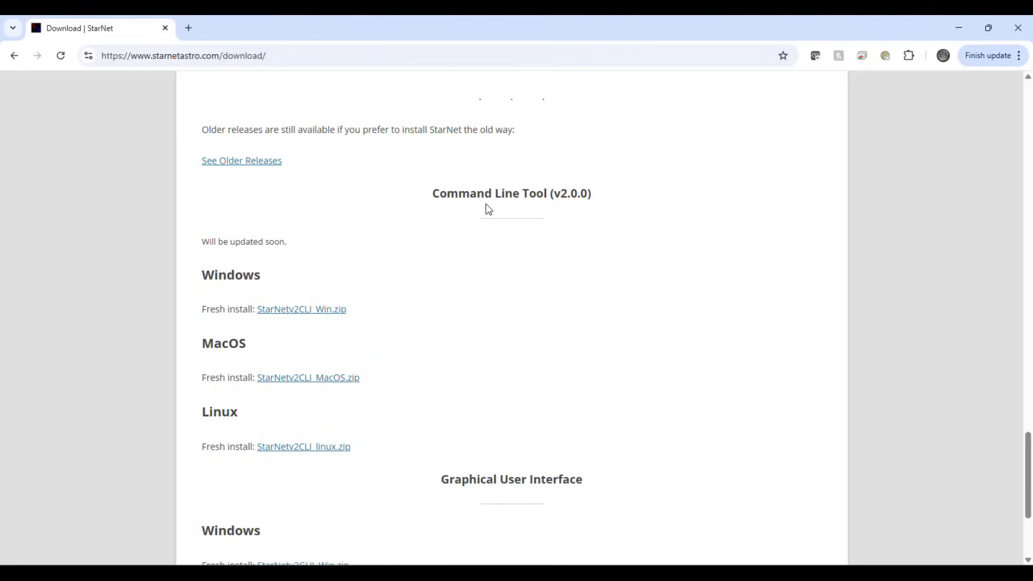
{"action": "left_click", "coordinate": [300, 310]}
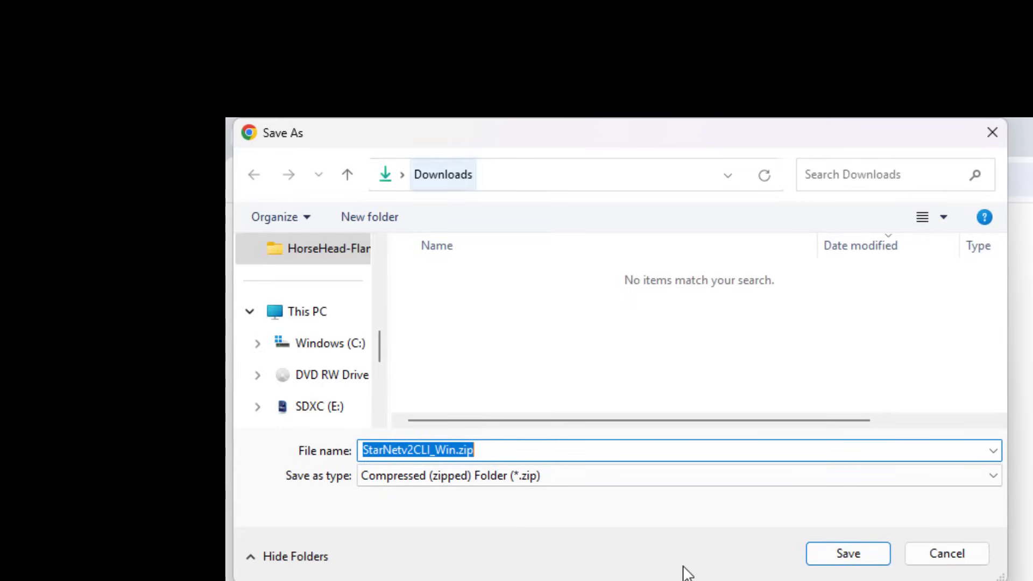
{"action": "left_click", "coordinate": [832, 558]}
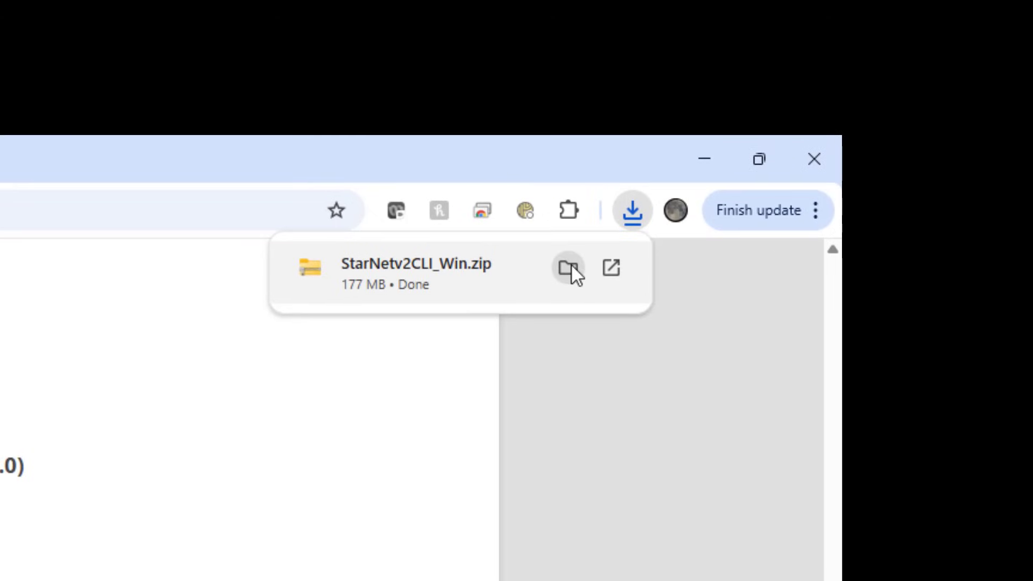
Open the downloaded StarNetv2CLI_Win.zip in its folder and extract all its contents to the root of the Windows (C:) drive
{"action": "left_click", "coordinate": [571, 267]}
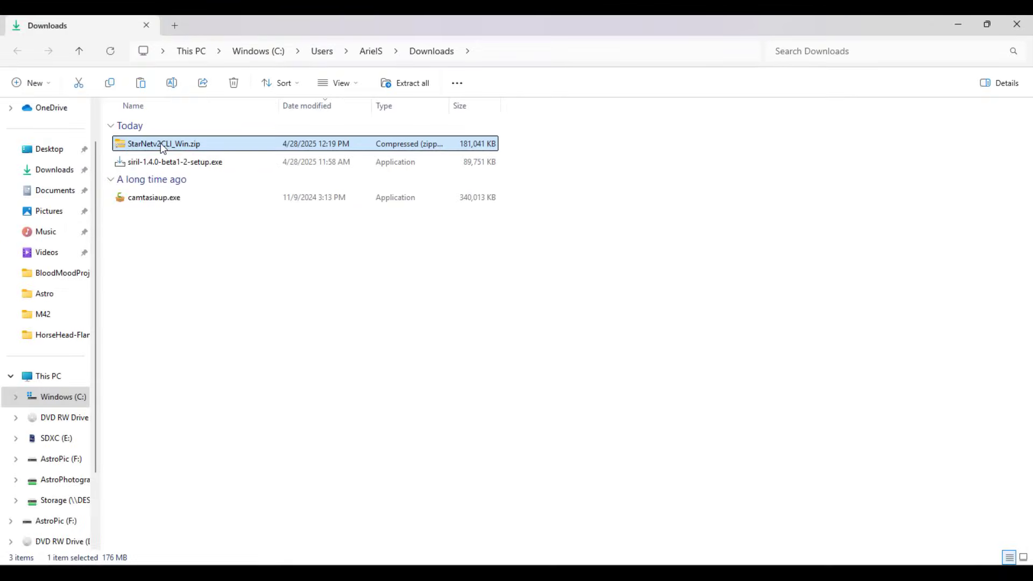
{"action": "right_click", "coordinate": [162, 147]}
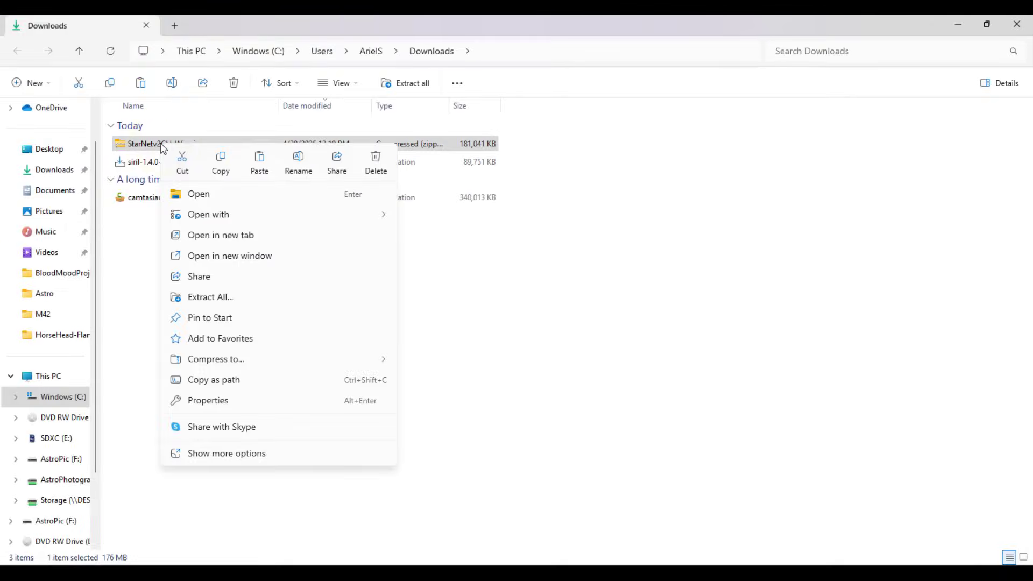
{"action": "left_click", "coordinate": [217, 298]}
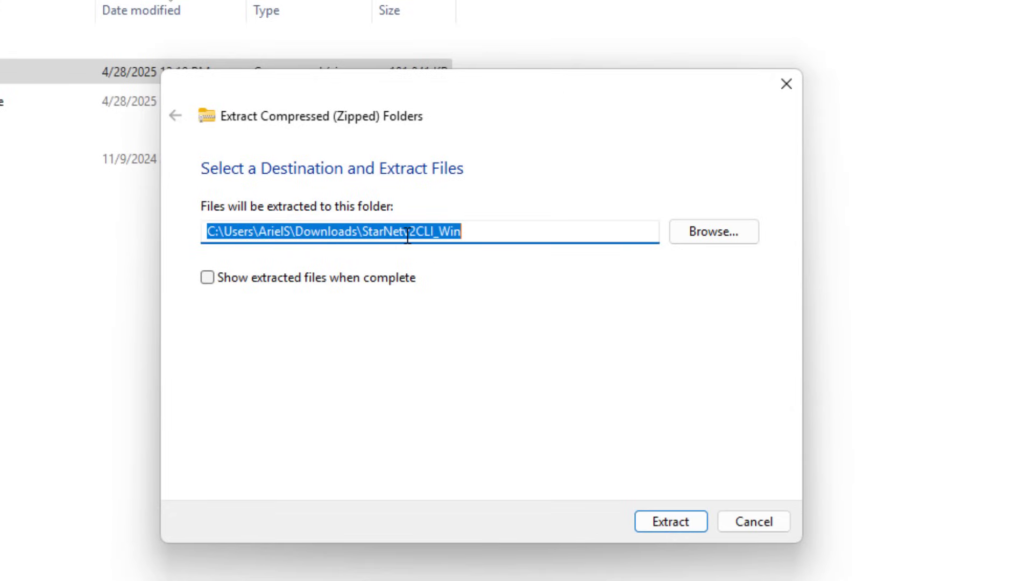
{"action": "left_click", "coordinate": [724, 232]}
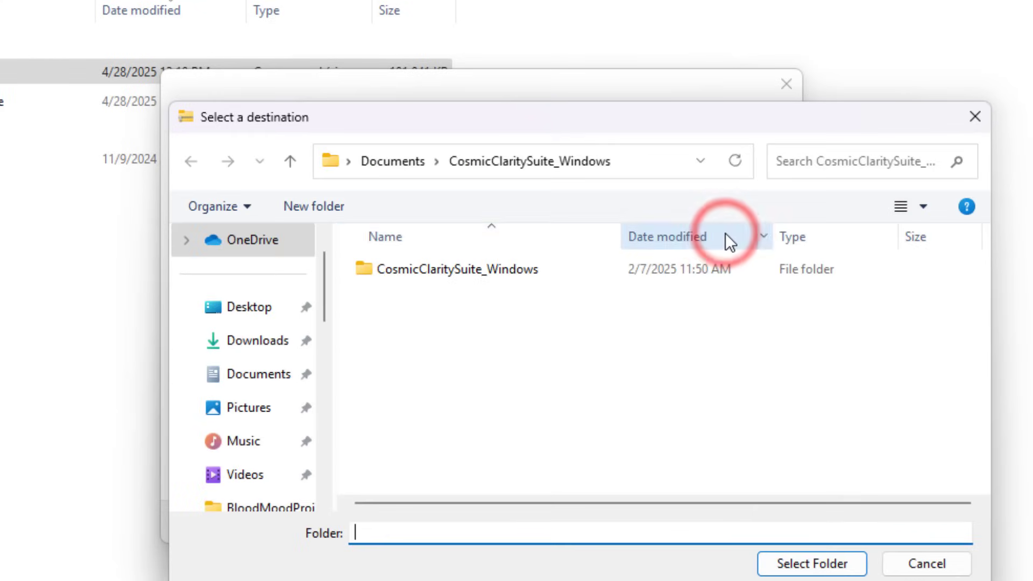
{"action": "left_click", "coordinate": [322, 457]}
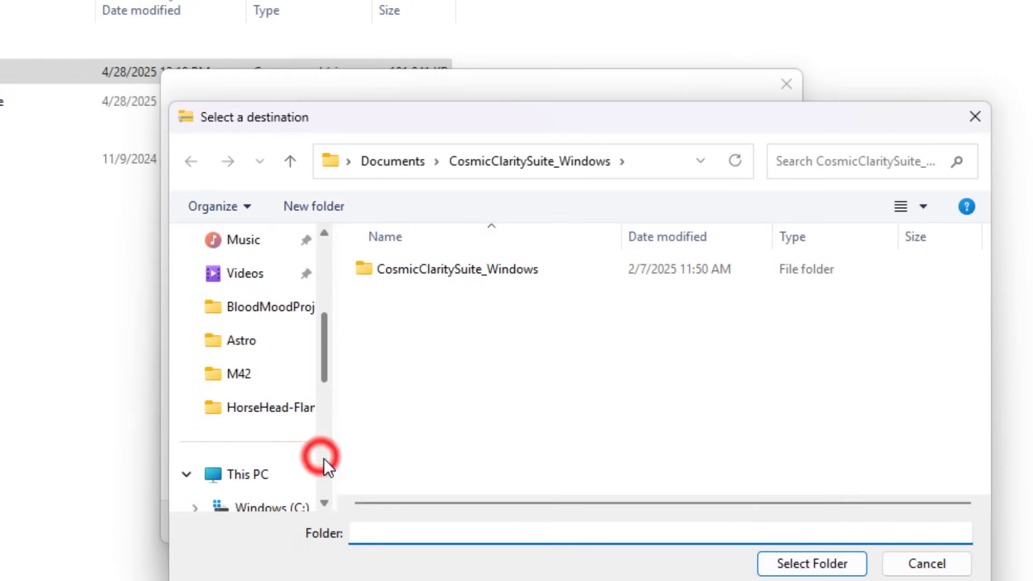
{"action": "left_click", "coordinate": [270, 506]}
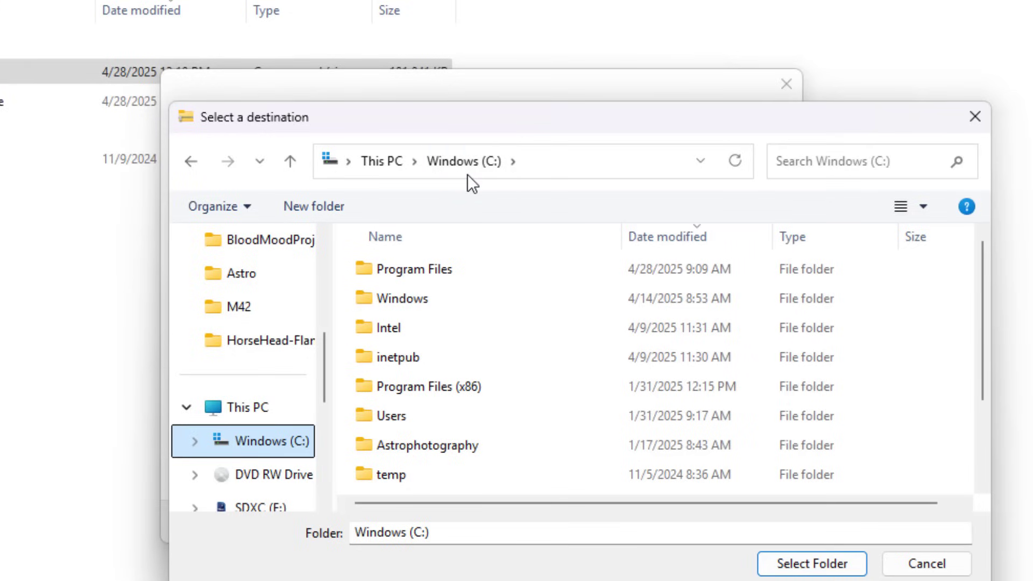
{"action": "left_click", "coordinate": [801, 565]}
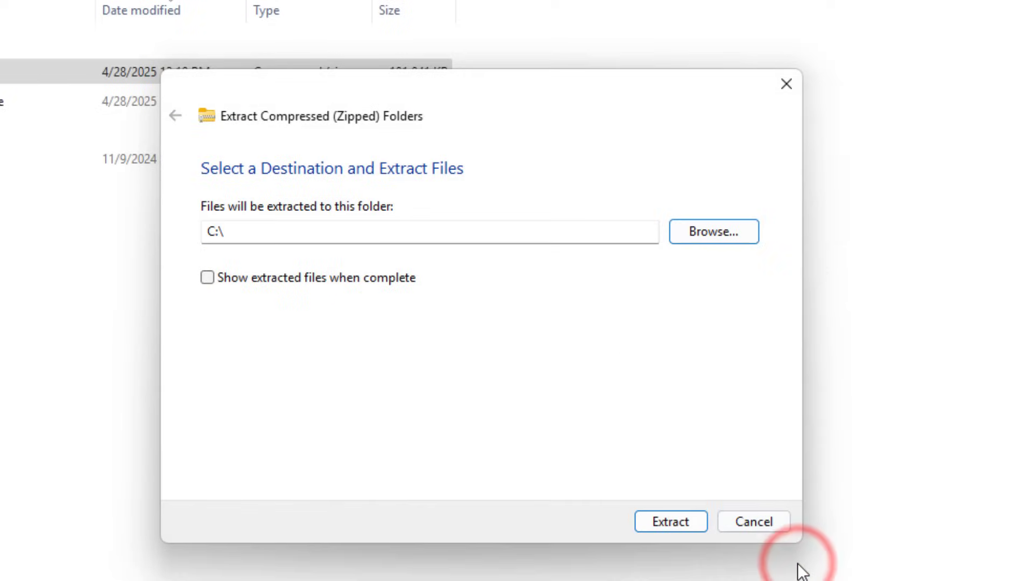
{"action": "left_click", "coordinate": [658, 521]}
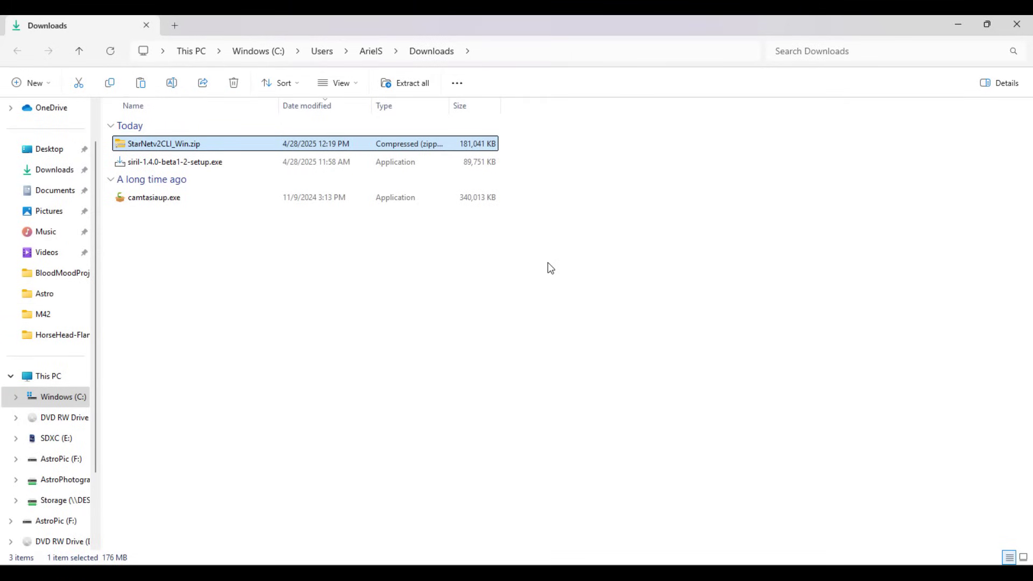
Close the Downloads folder, minimize the browser and open the Preferences in Siril
{"action": "left_click", "coordinate": [1017, 25]}
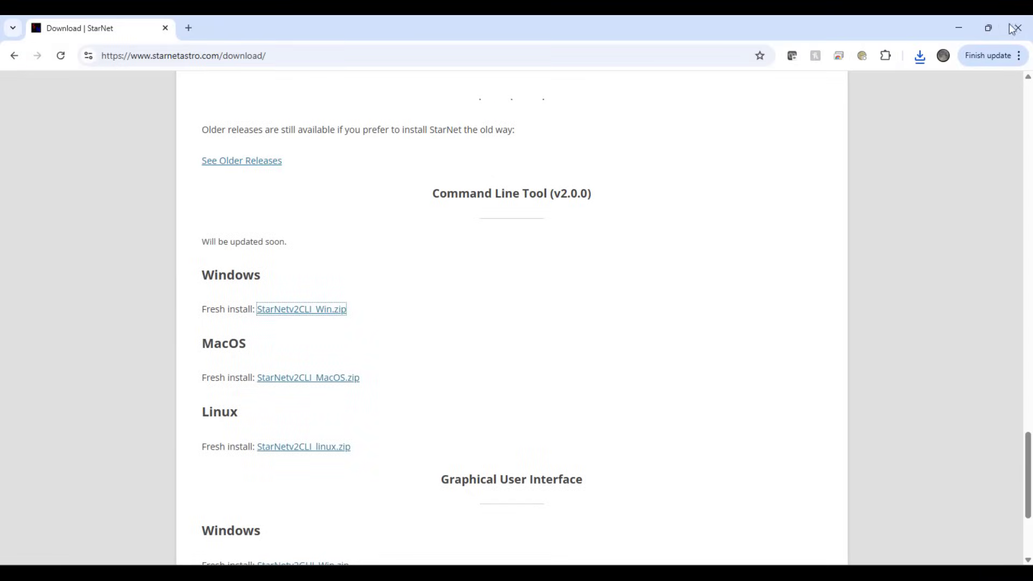
{"action": "left_click", "coordinate": [955, 29]}
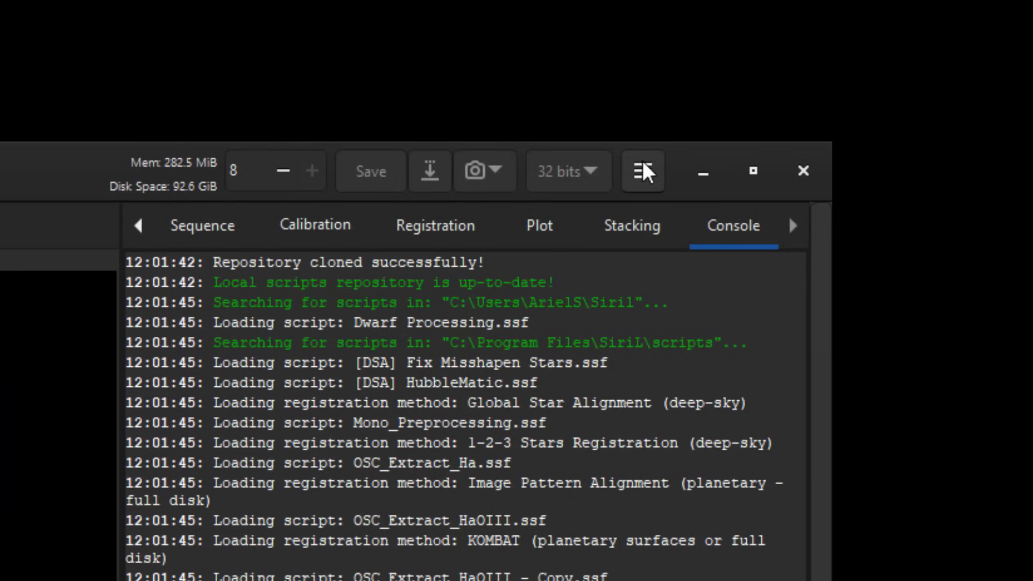
{"action": "left_click", "coordinate": [643, 170]}
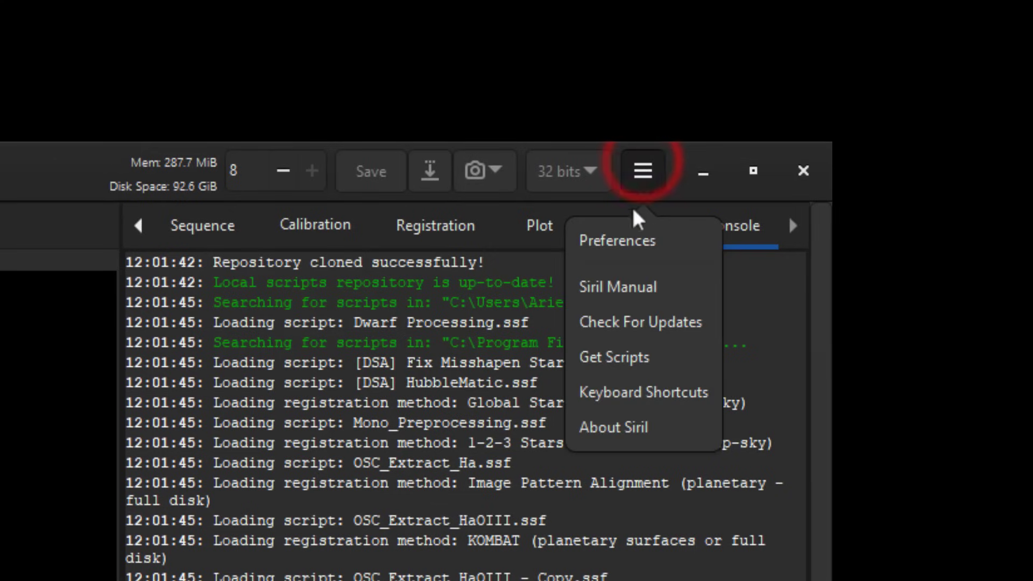
{"action": "left_click", "coordinate": [626, 240]}
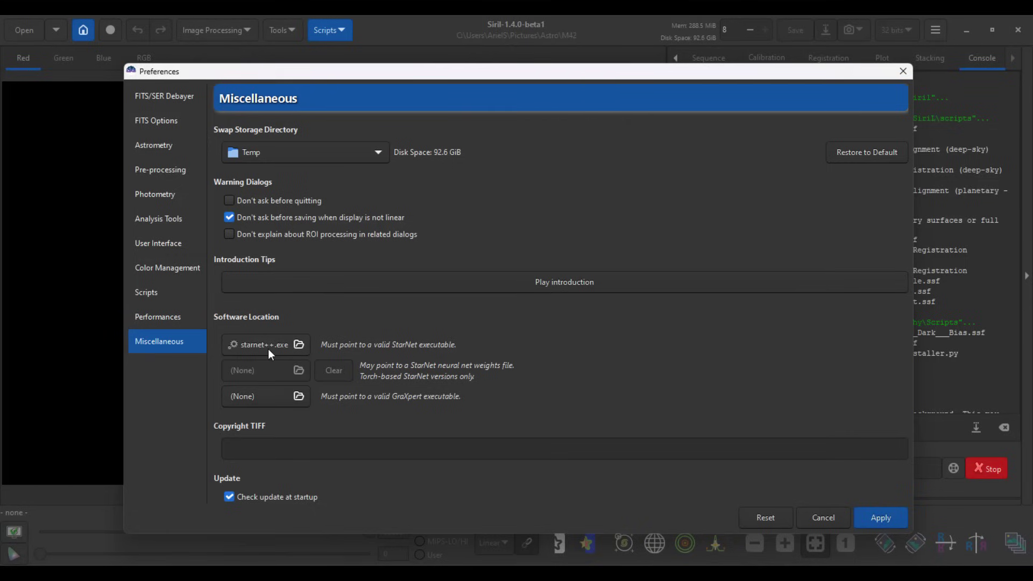
Set the StarNet executable location to starnet++.exe in C:\StarNetv2CLI_Win and apply the preferences
{"action": "left_click", "coordinate": [299, 345]}
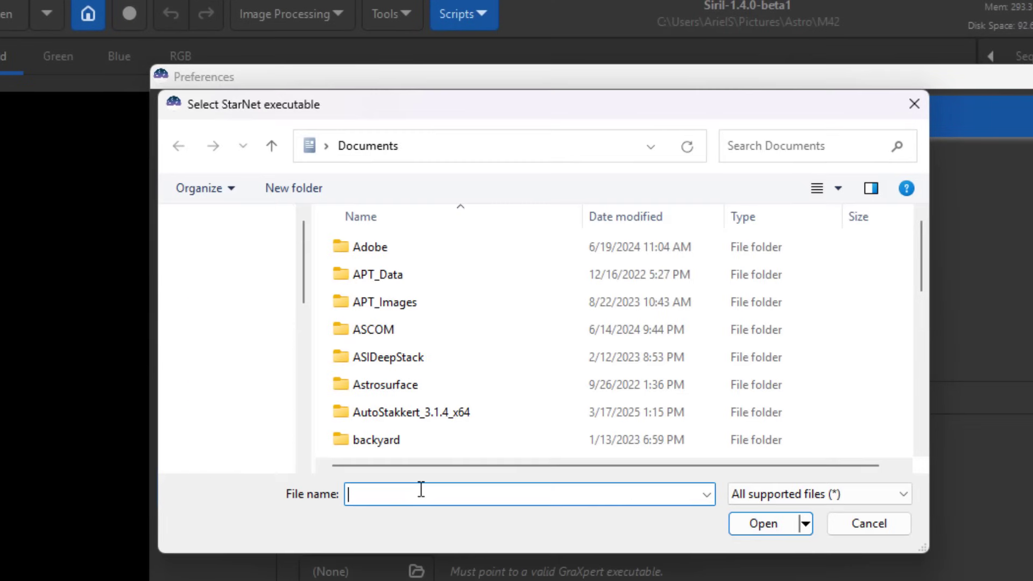
{"action": "left_click", "coordinate": [302, 429]}
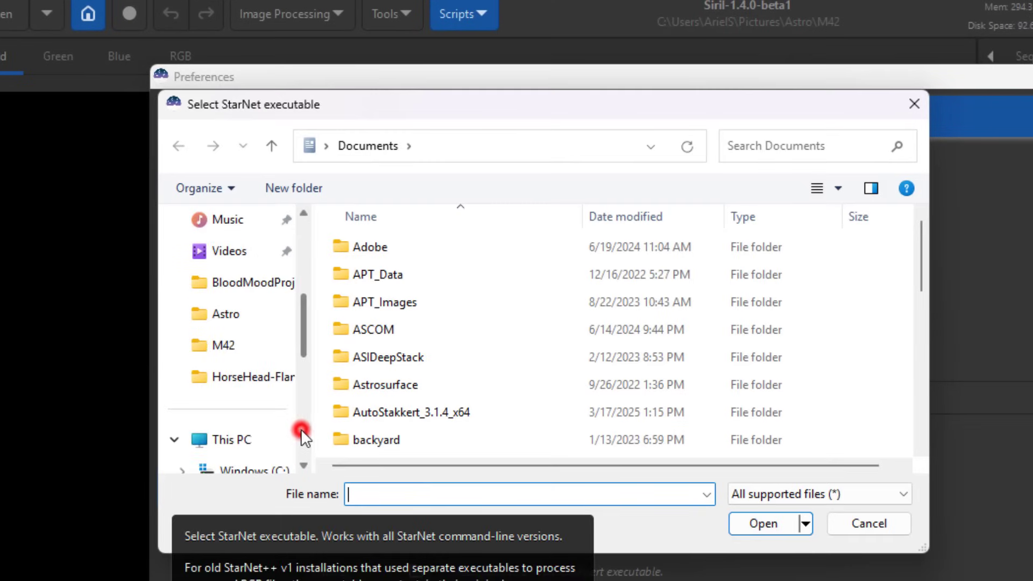
{"action": "left_click", "coordinate": [305, 433]}
{"action": "left_click", "coordinate": [235, 288]}
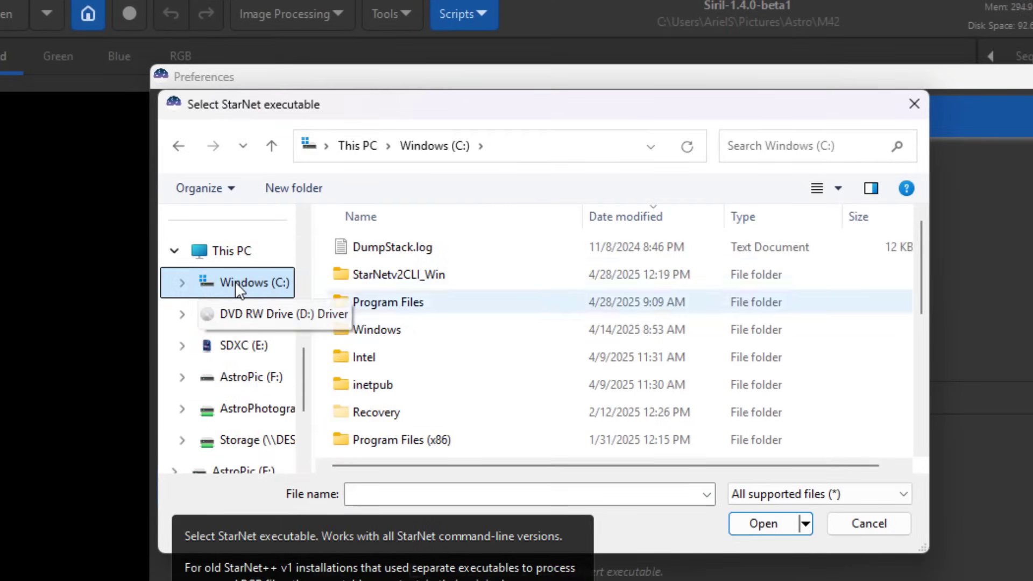
{"action": "double_click", "coordinate": [414, 275]}
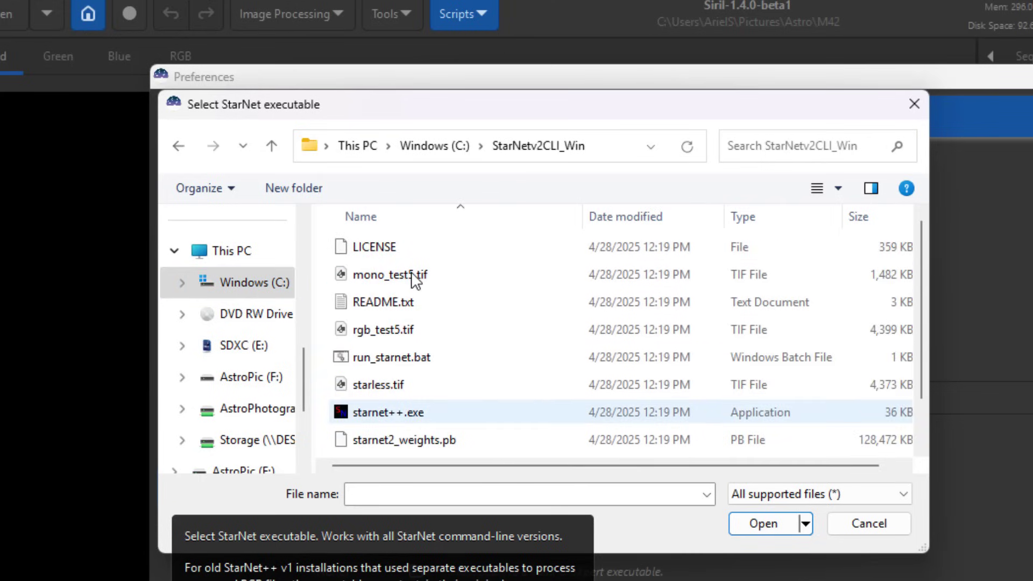
{"action": "left_click", "coordinate": [458, 417]}
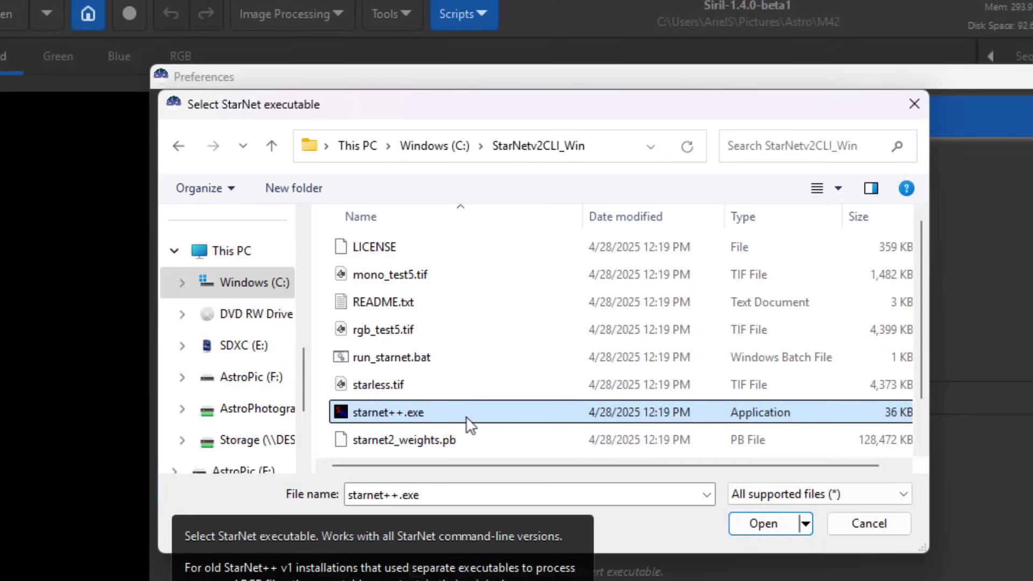
{"action": "left_click", "coordinate": [764, 524]}
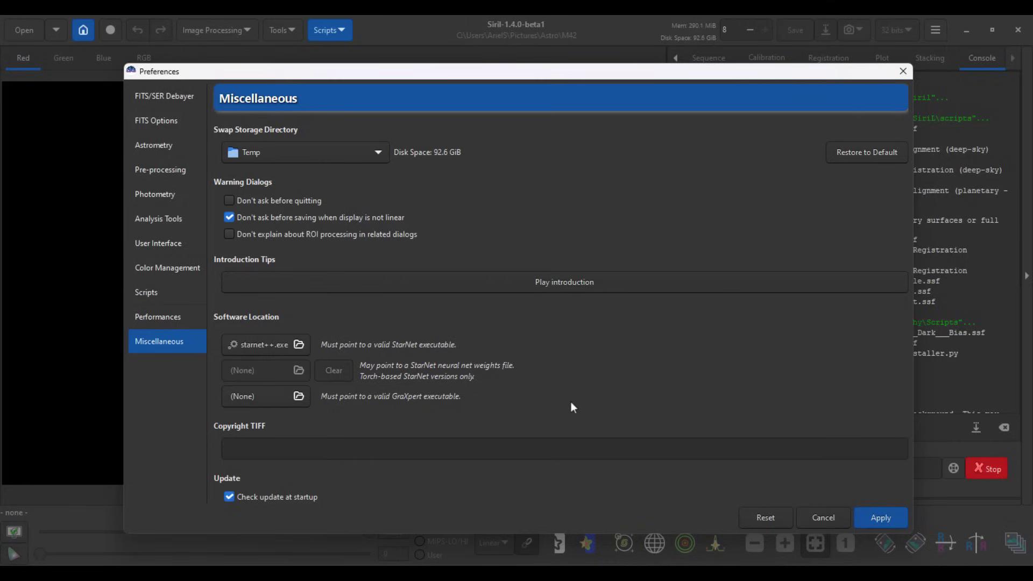
{"action": "left_click", "coordinate": [880, 517]}
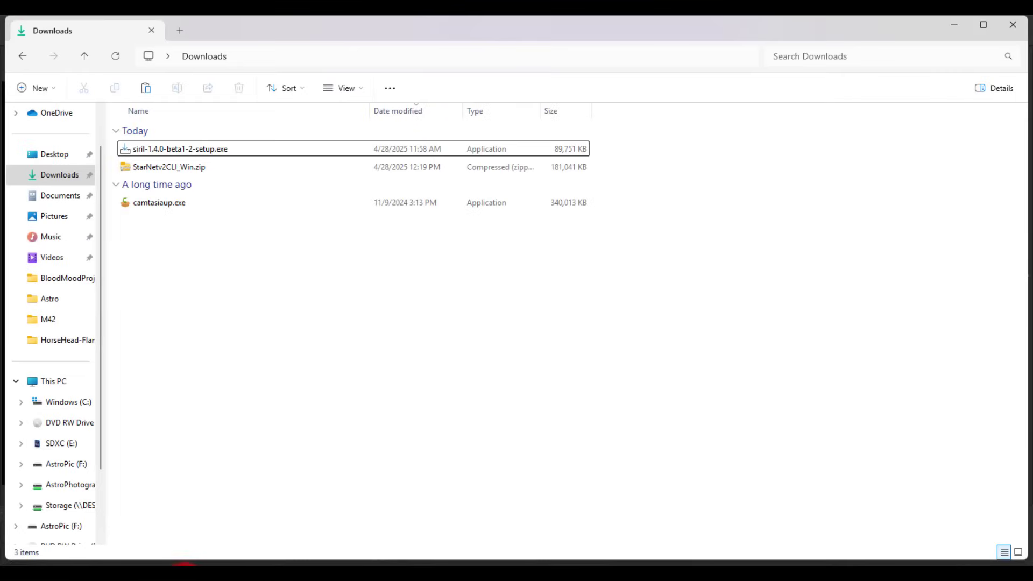
Switch to File Explorer, open the M42 folder under Pictures\Astro and review its BIASES, DARKS, FLATS and LIGHTS subfolders
{"action": "left_click", "coordinate": [185, 562]}
{"action": "left_click", "coordinate": [58, 216]}
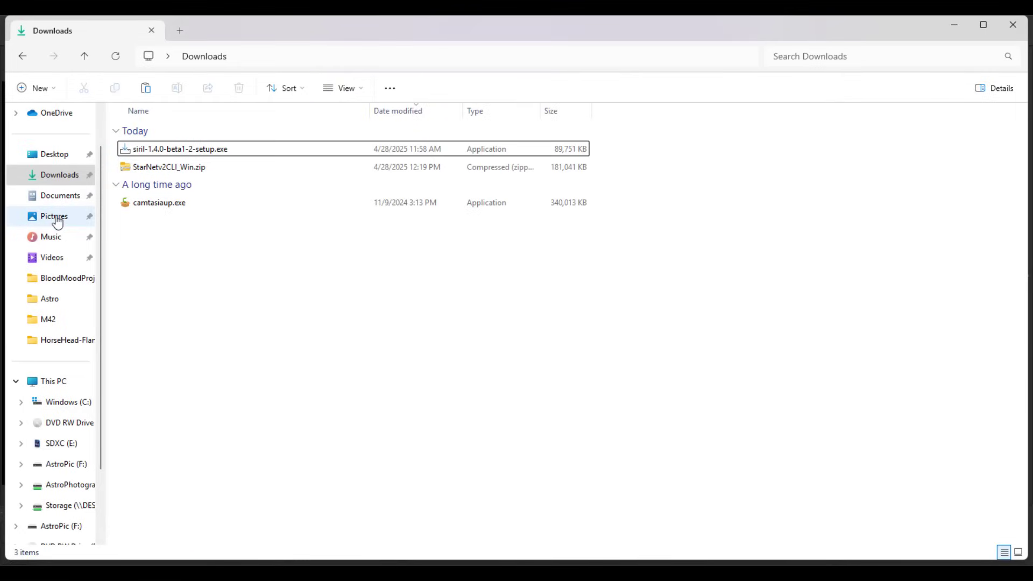
{"action": "left_click", "coordinate": [143, 107]}
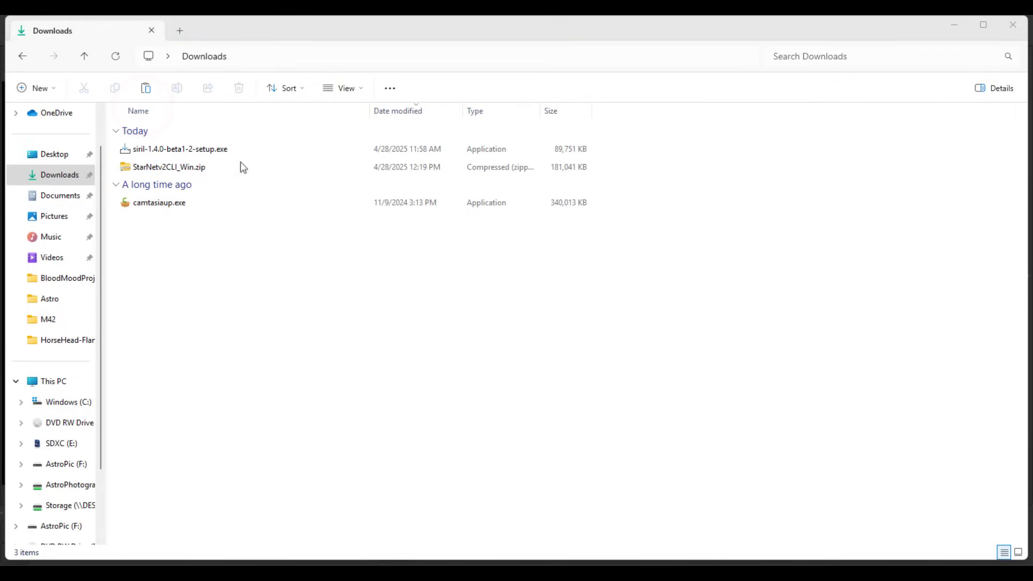
{"action": "left_click", "coordinate": [56, 218]}
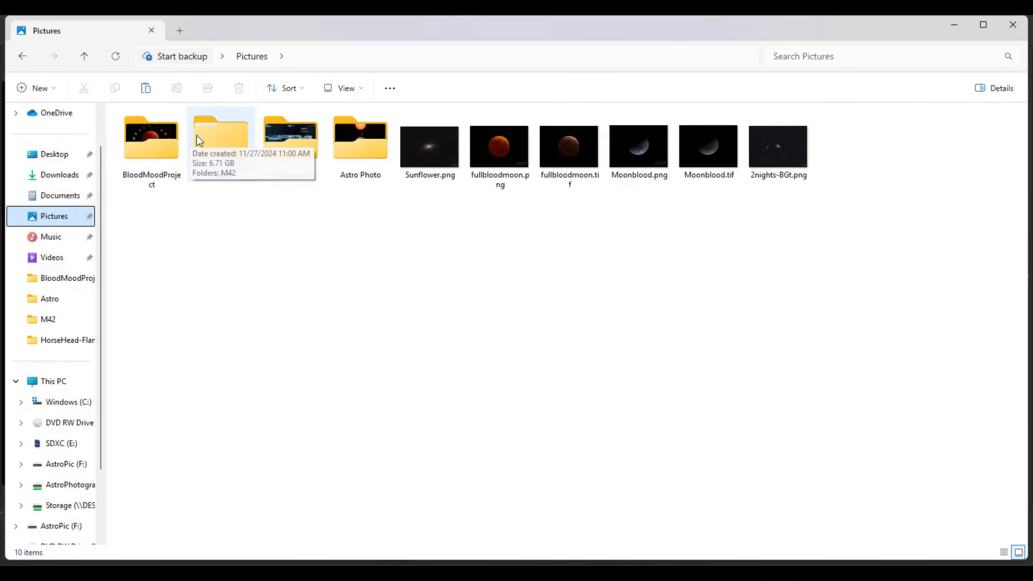
{"action": "double_click", "coordinate": [219, 138]}
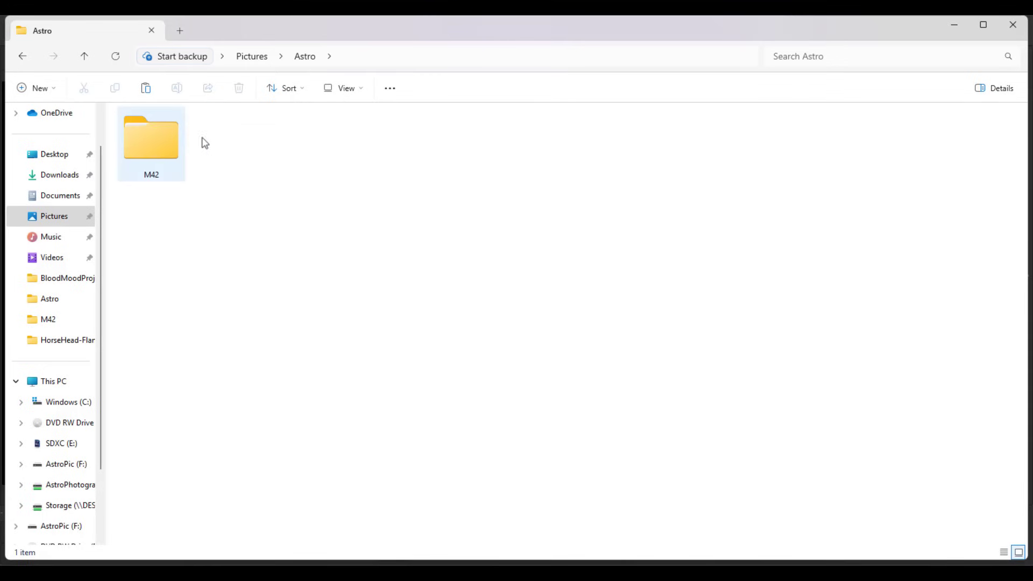
{"action": "mouse_move", "coordinate": [157, 141]}
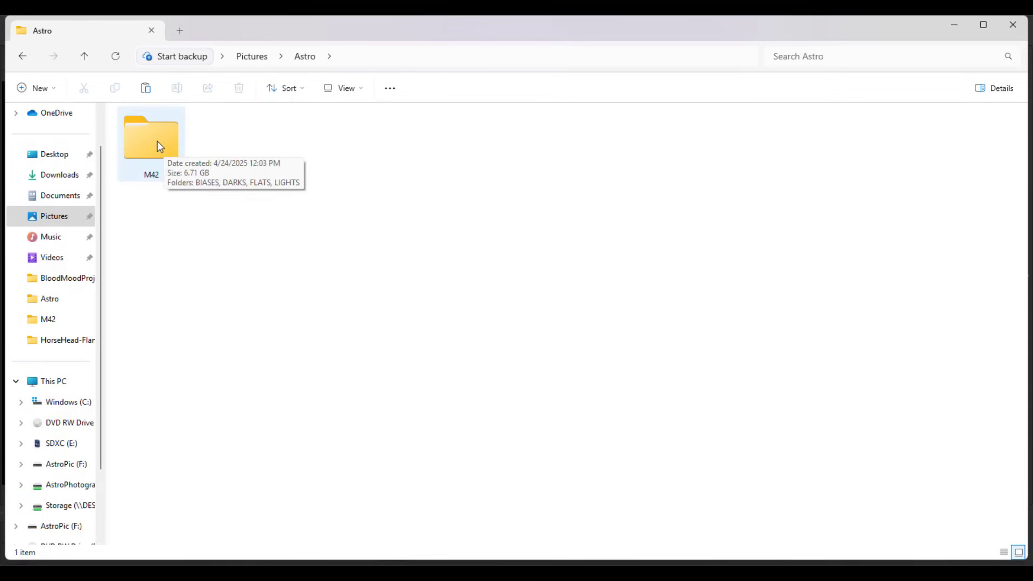
{"action": "double_click", "coordinate": [157, 141]}
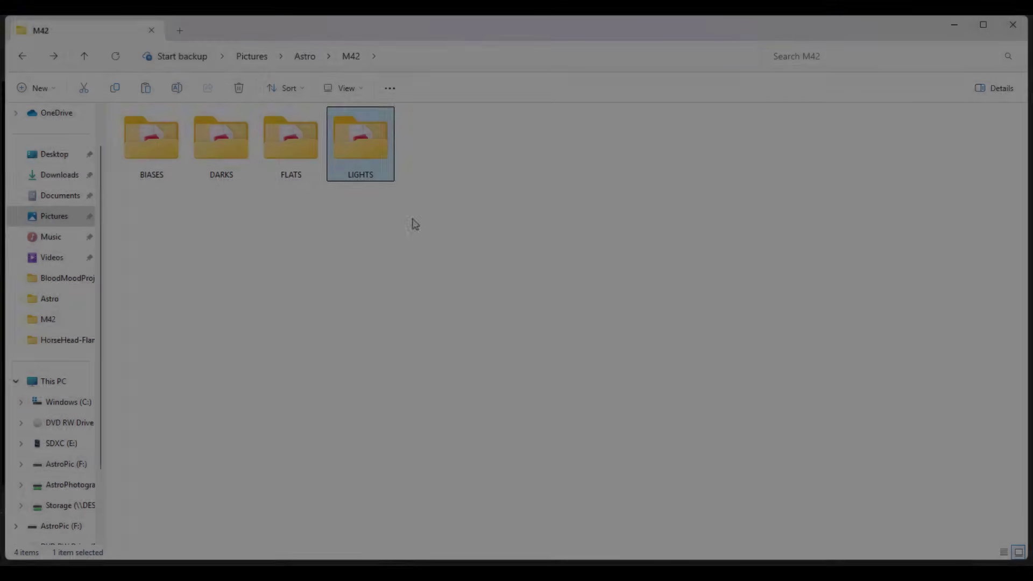
{"action": "left_click", "coordinate": [364, 218]}
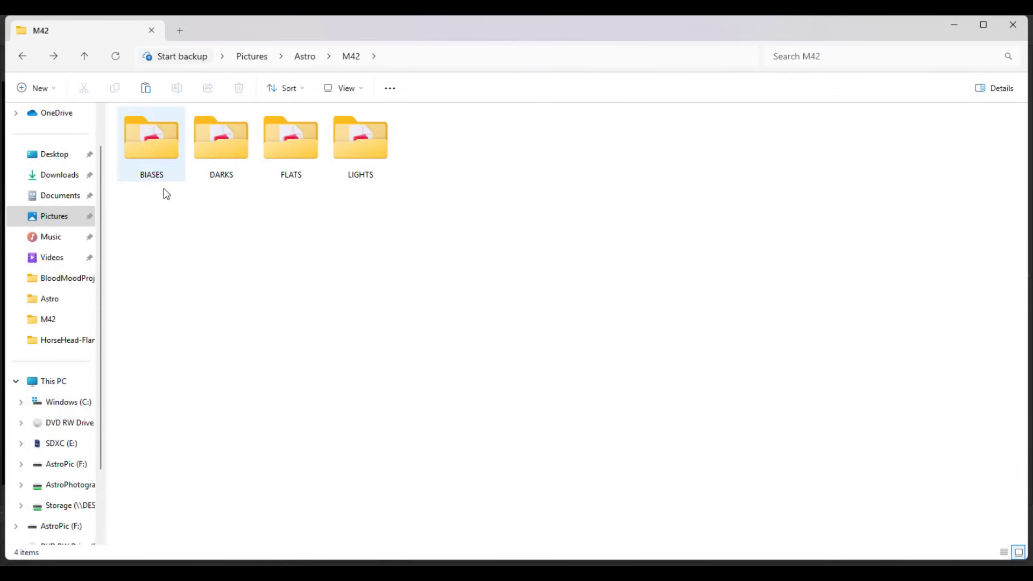
{"action": "mouse_move", "coordinate": [164, 189]}
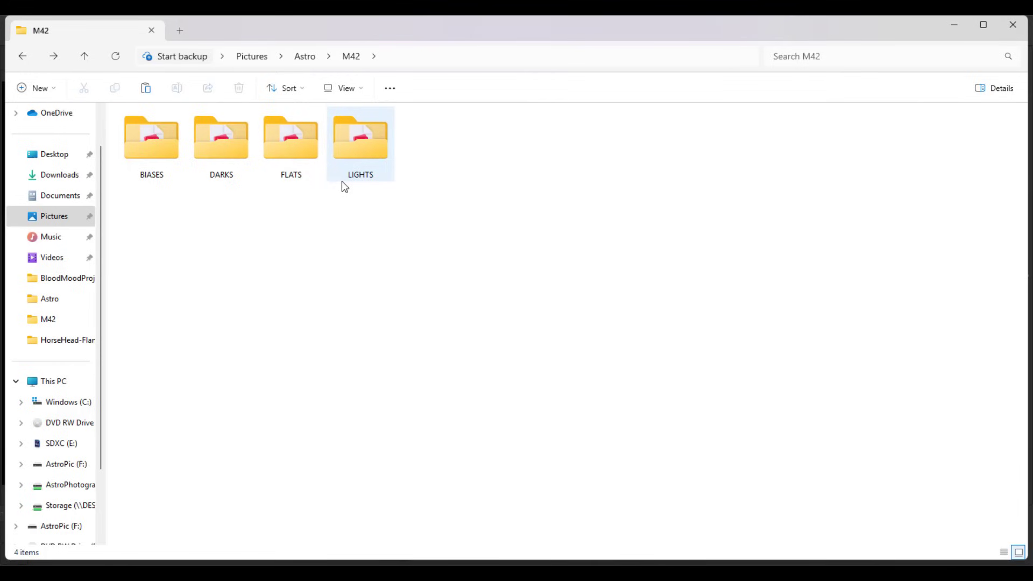
{"action": "mouse_move", "coordinate": [342, 183]}
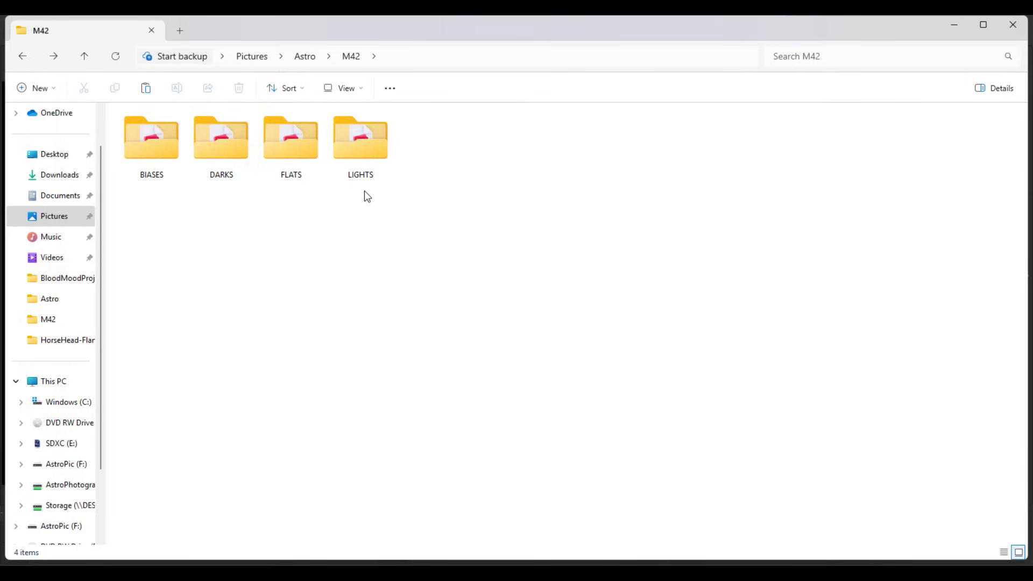
Copy the full path of the M42 folder and minimize File Explorer to return to Siril
{"action": "left_click", "coordinate": [401, 58]}
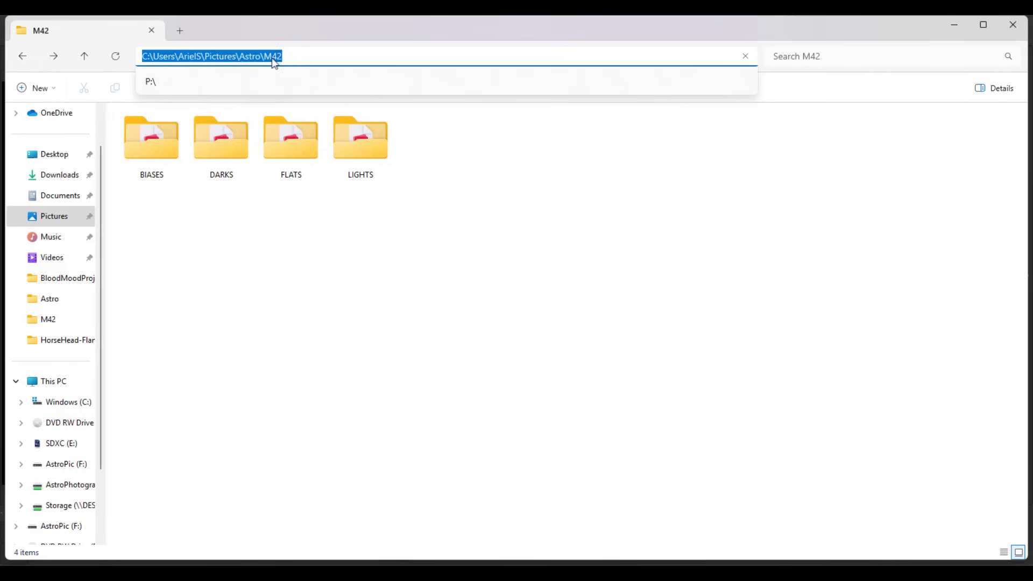
{"action": "right_click", "coordinate": [265, 56]}
{"action": "left_click", "coordinate": [306, 95]}
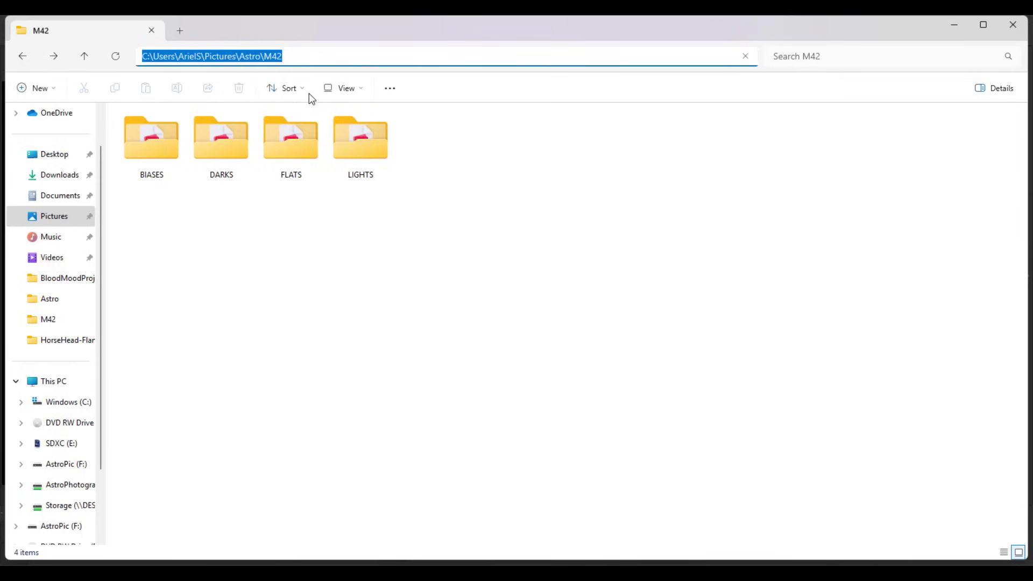
{"action": "left_click", "coordinate": [954, 30]}
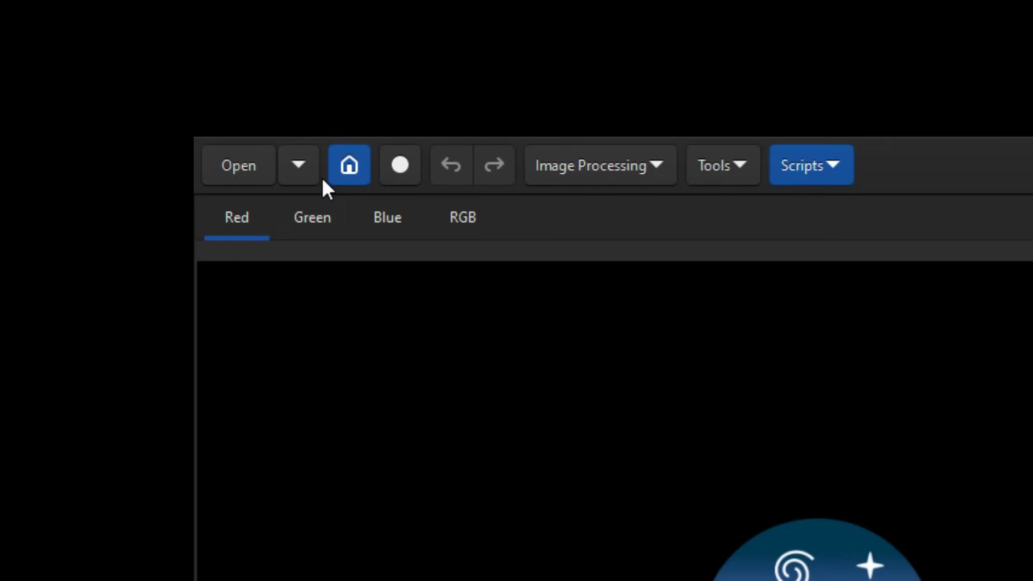
Set the working directory to the M42 folder inside Pictures\Astro
{"action": "left_click", "coordinate": [350, 164]}
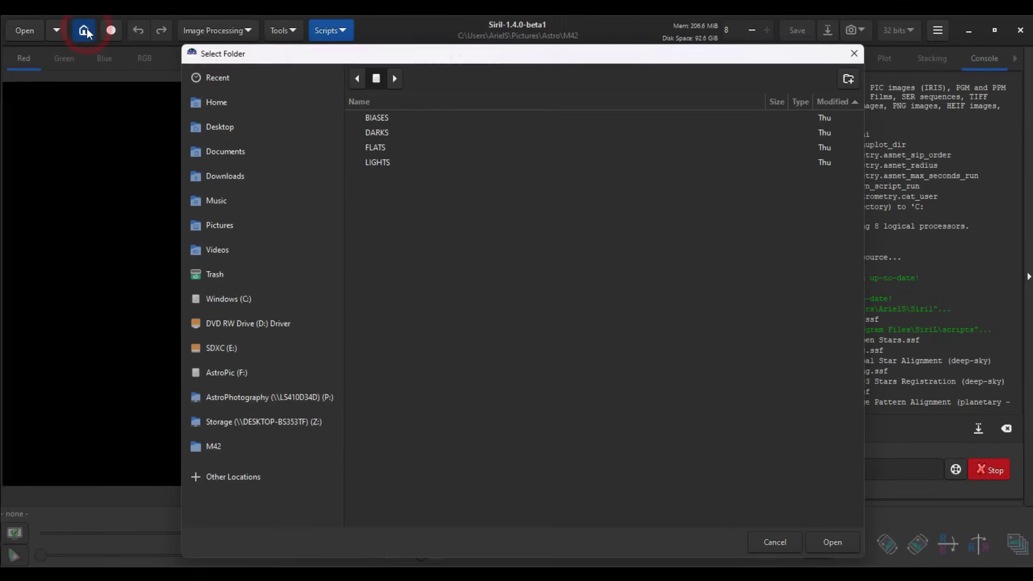
{"action": "left_click_drag", "start_coordinate": [473, 57], "coordinate": [438, 167]}
{"action": "left_click", "coordinate": [355, 189]}
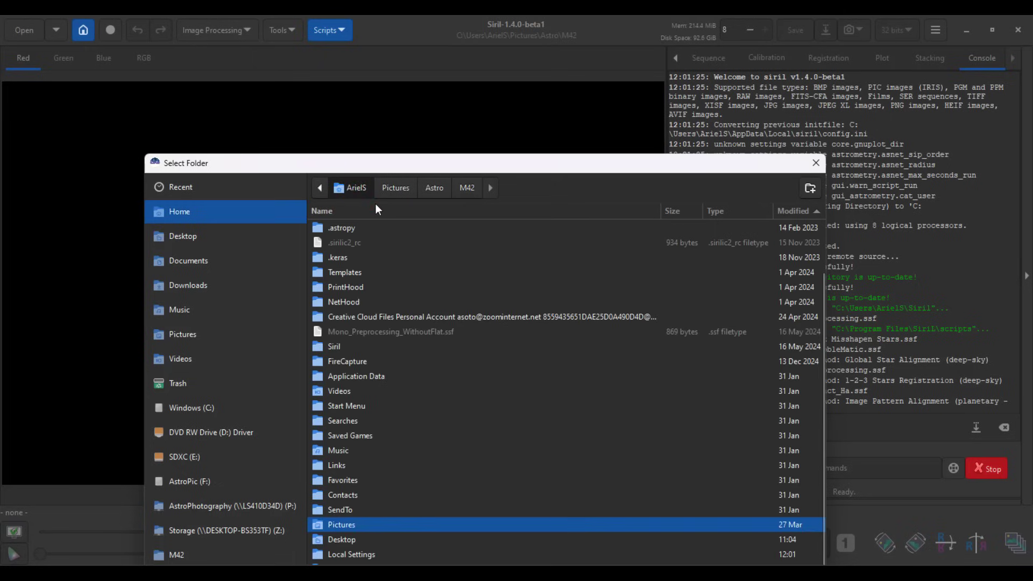
{"action": "left_click", "coordinate": [181, 334]}
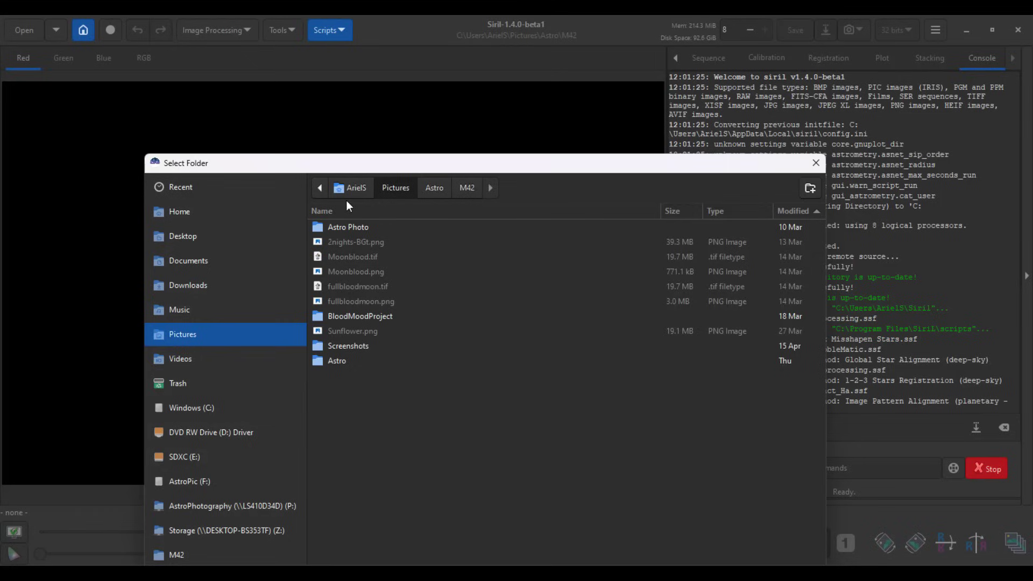
{"action": "double_click", "coordinate": [340, 360]}
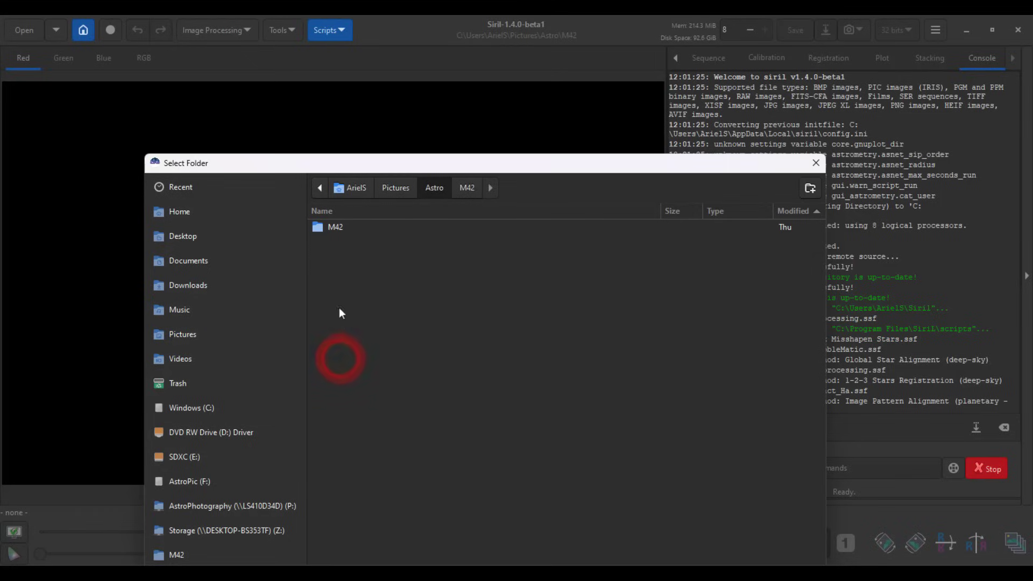
{"action": "left_click", "coordinate": [337, 227]}
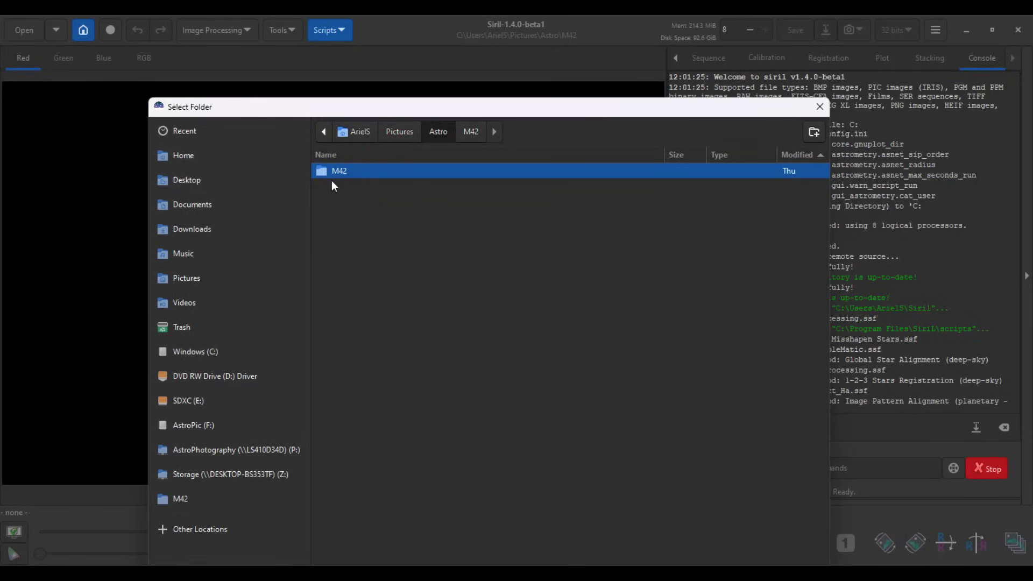
{"action": "left_click_drag", "start_coordinate": [390, 108], "coordinate": [388, 57]}
{"action": "left_click", "coordinate": [801, 542]}
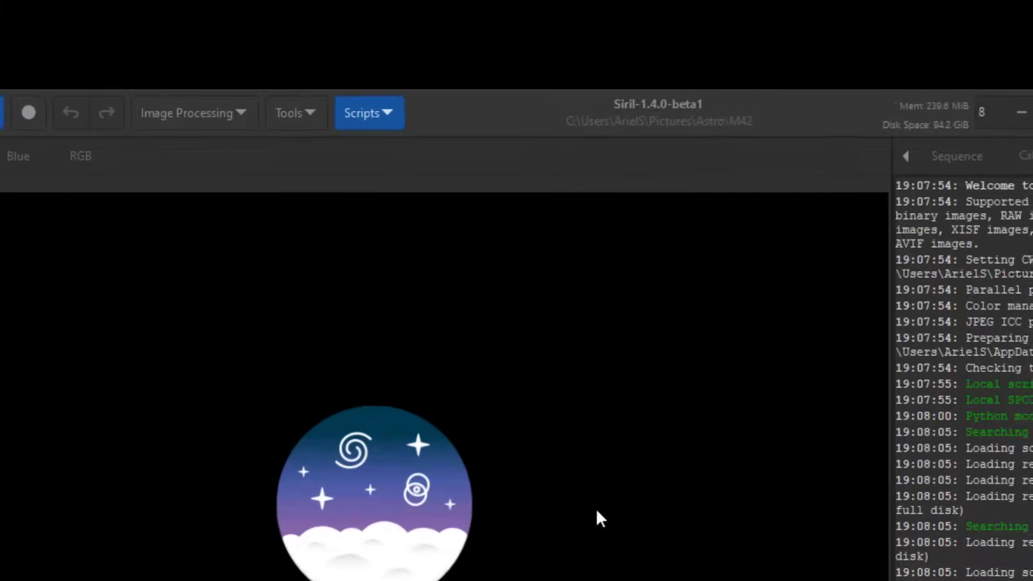
Run the OSC_Preprocessing.ssf Siril script on the M42 folder and accept the script notice
{"action": "left_click", "coordinate": [372, 122]}
{"action": "mouse_move", "coordinate": [407, 162]}
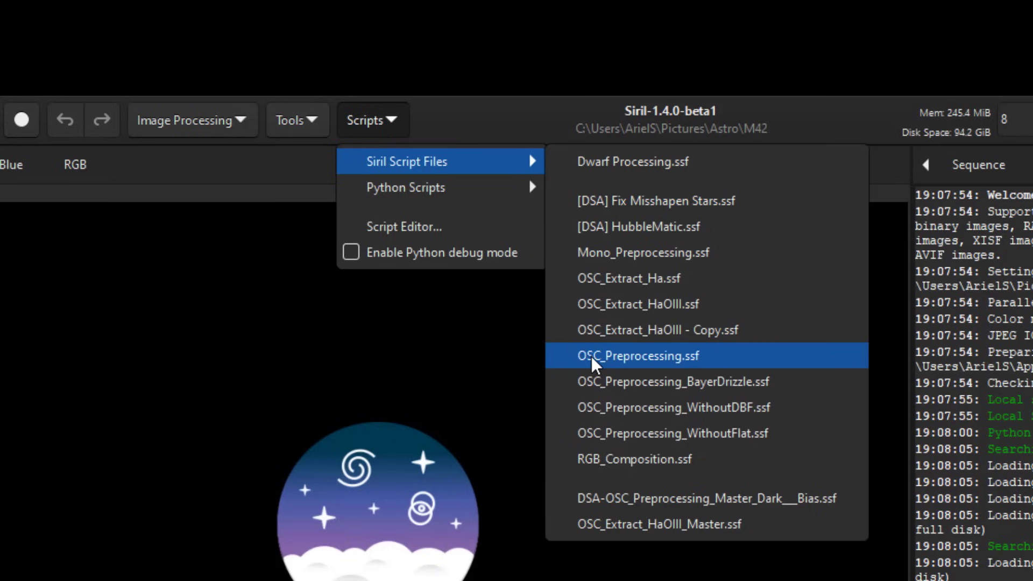
{"action": "left_click", "coordinate": [655, 357]}
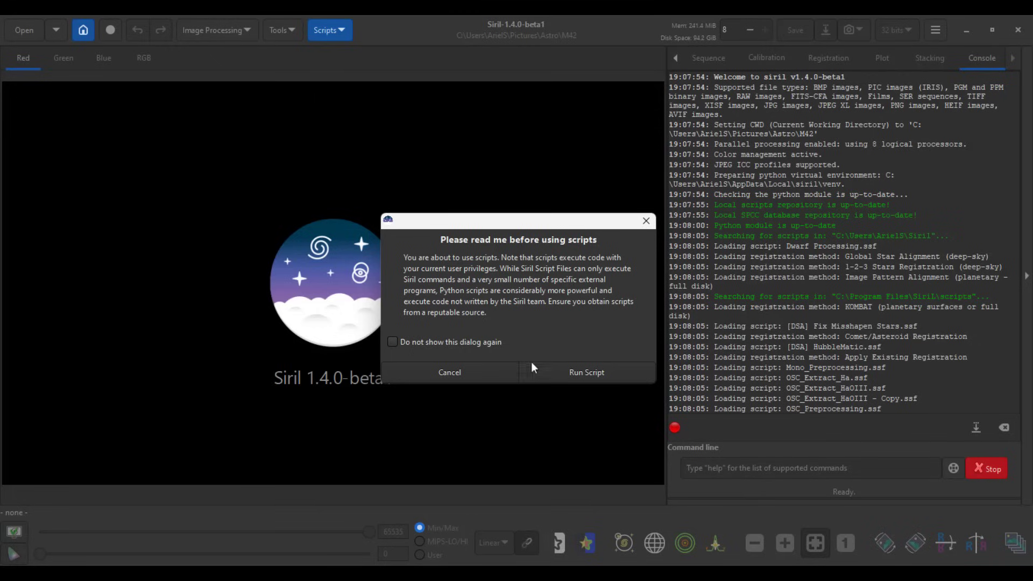
{"action": "left_click", "coordinate": [594, 370]}
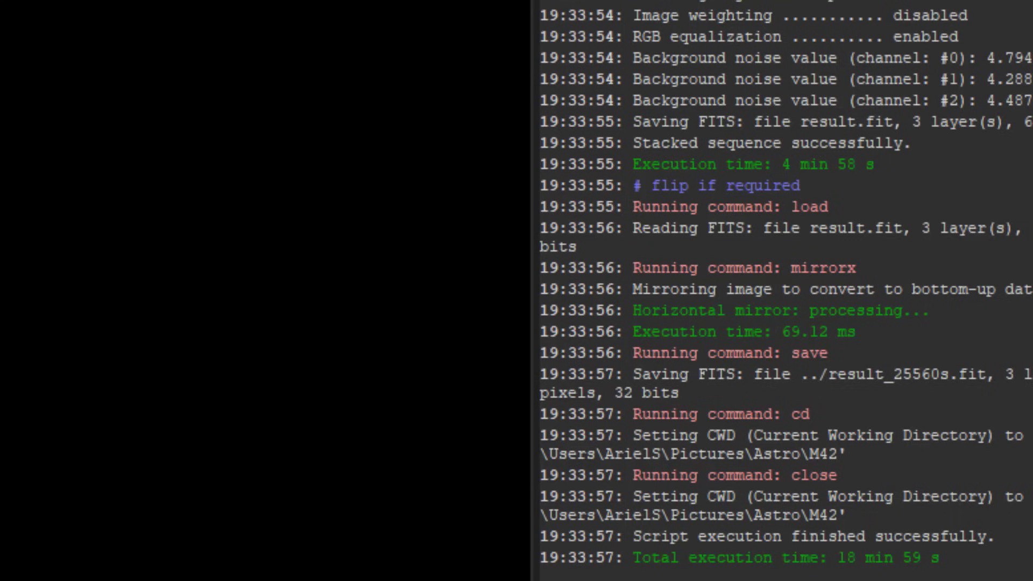
Examine the console log for the script's total execution time and its registration and stacking messages
{"action": "left_click_drag", "start_coordinate": [947, 558], "coordinate": [635, 565]}
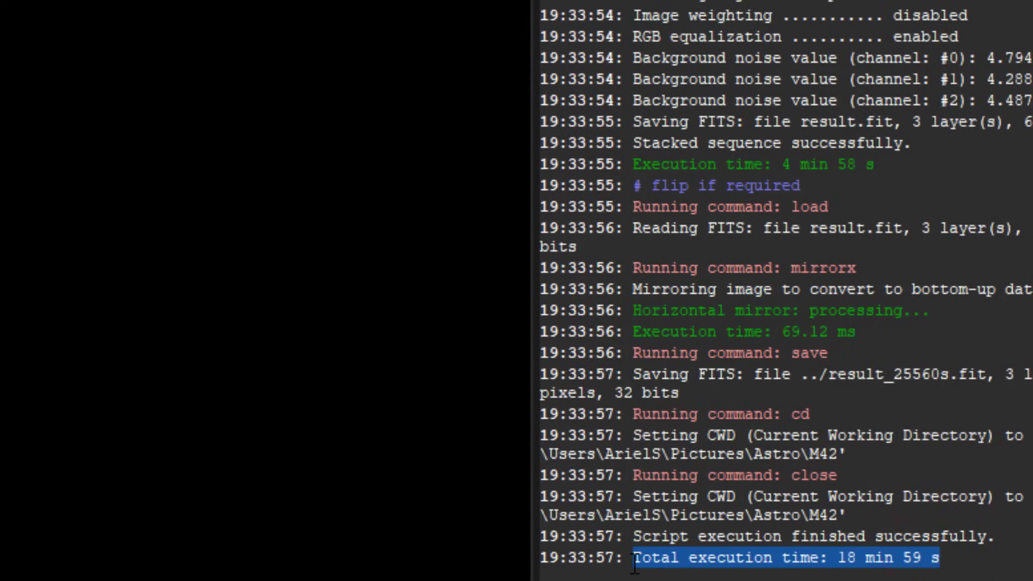
{"action": "left_click", "coordinate": [817, 476]}
{"action": "scroll", "coordinate": [729, 395], "scroll_direction": "up", "scroll_amount": 2}
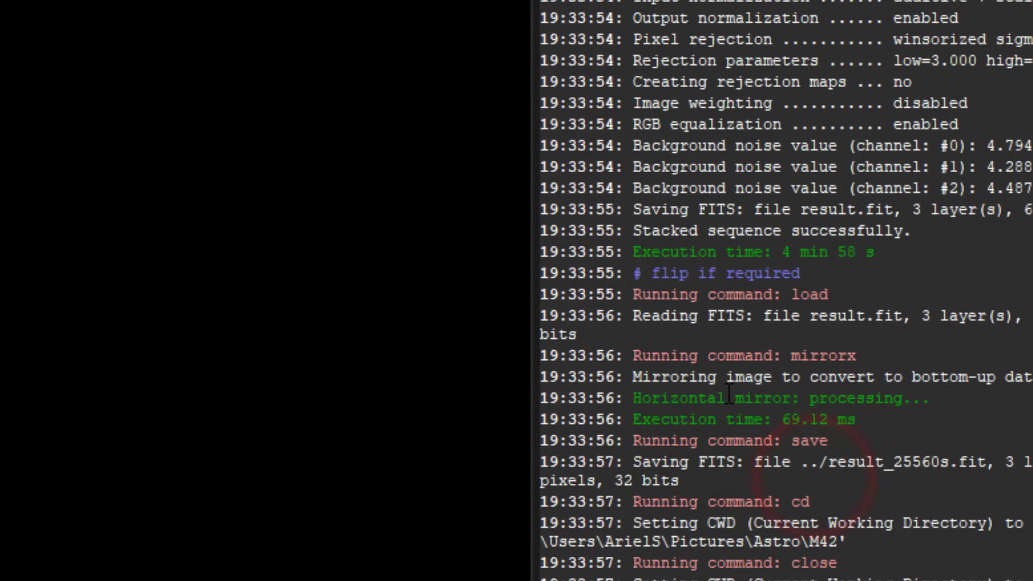
{"action": "scroll", "coordinate": [729, 395], "scroll_direction": "up", "scroll_amount": 15}
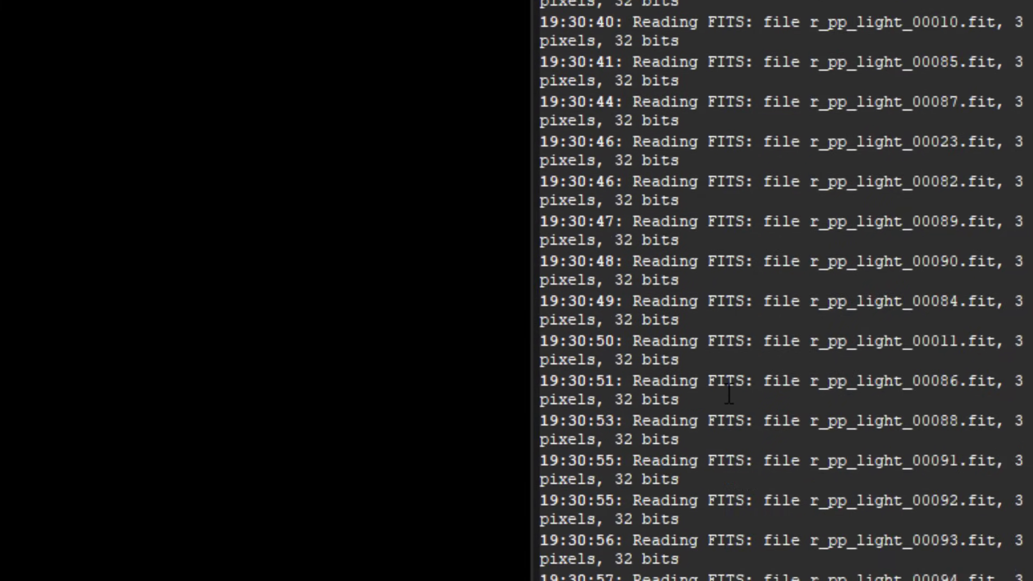
{"action": "scroll", "coordinate": [729, 396], "scroll_direction": "up", "scroll_amount": 15}
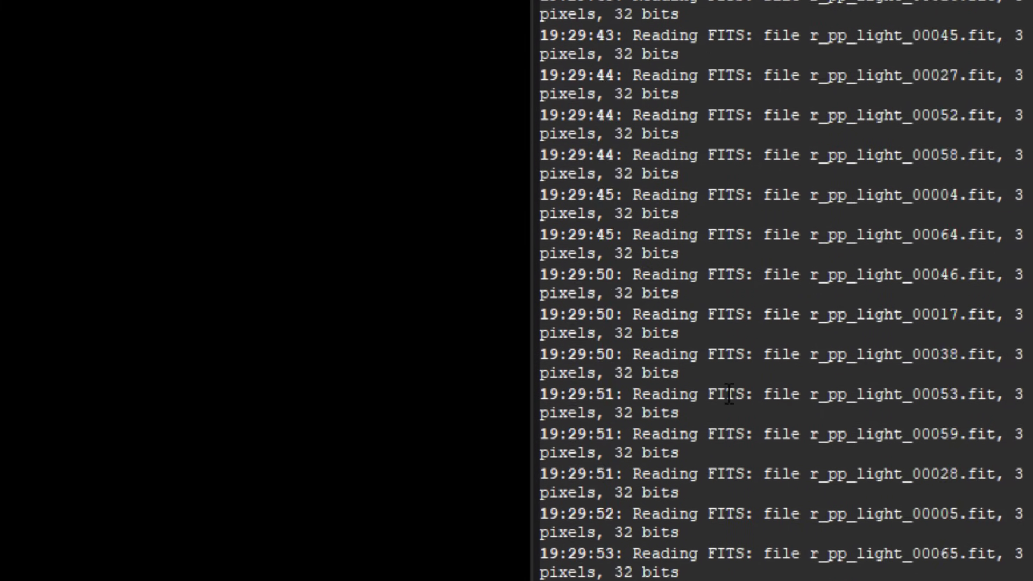
{"action": "scroll", "coordinate": [729, 395], "scroll_direction": "up", "scroll_amount": 12}
{"action": "scroll", "coordinate": [729, 395], "scroll_direction": "down", "scroll_amount": 4}
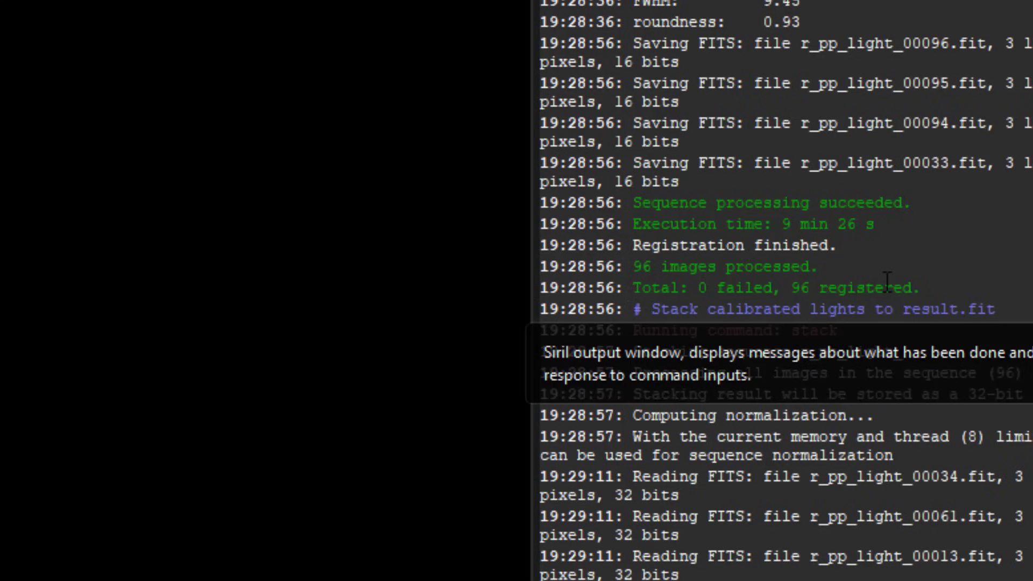
{"action": "scroll", "coordinate": [888, 282], "scroll_direction": "down", "scroll_amount": 18}
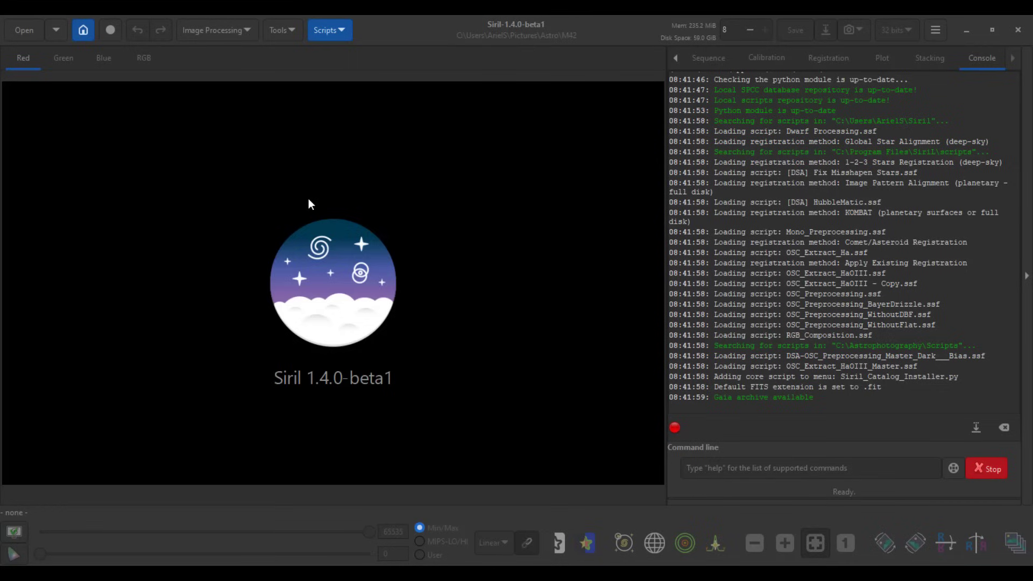
Open the stacked image result_25560s.fit from the M42 folder
{"action": "left_click", "coordinate": [24, 31]}
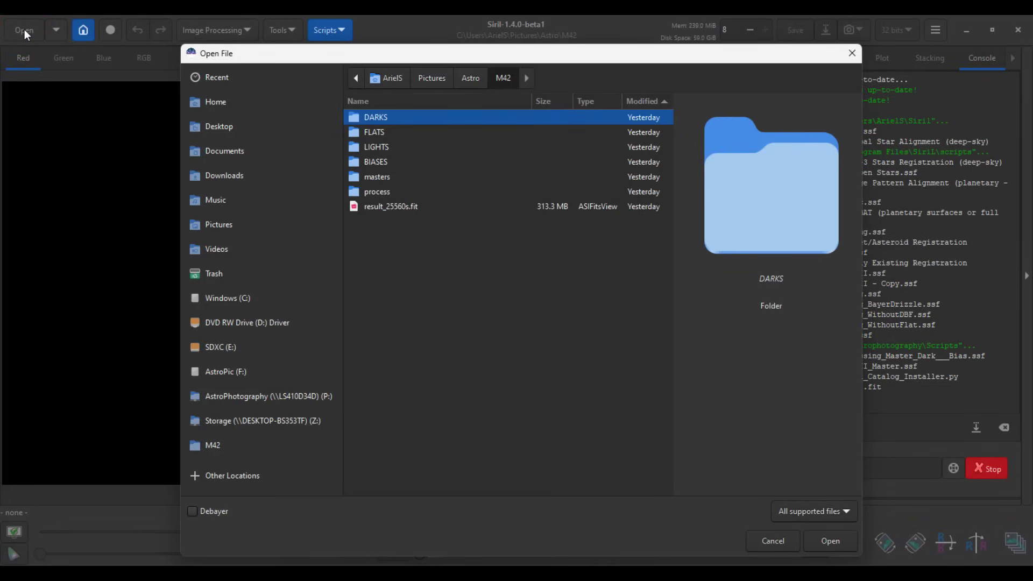
{"action": "left_click", "coordinate": [391, 208]}
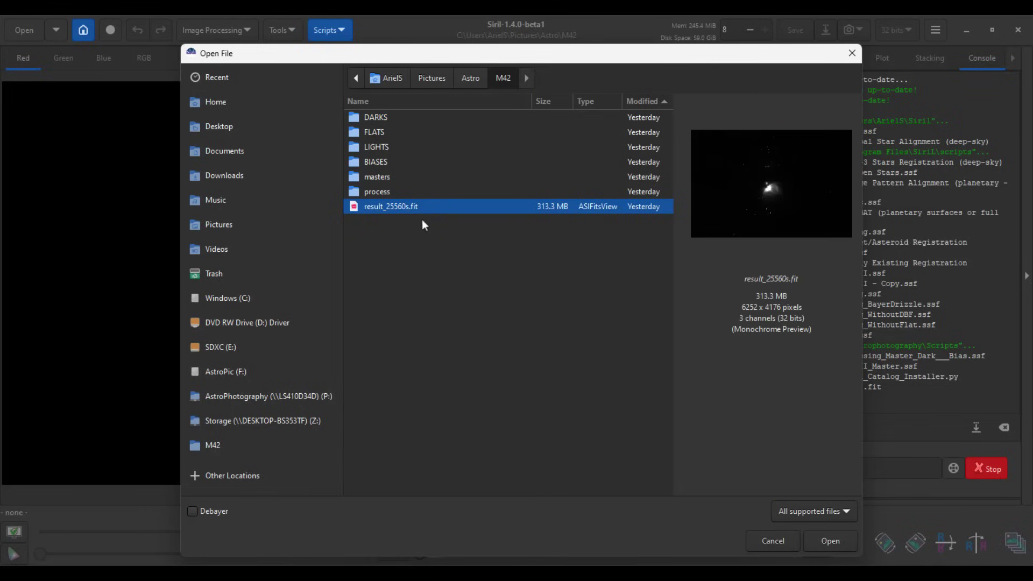
{"action": "left_click", "coordinate": [830, 541]}
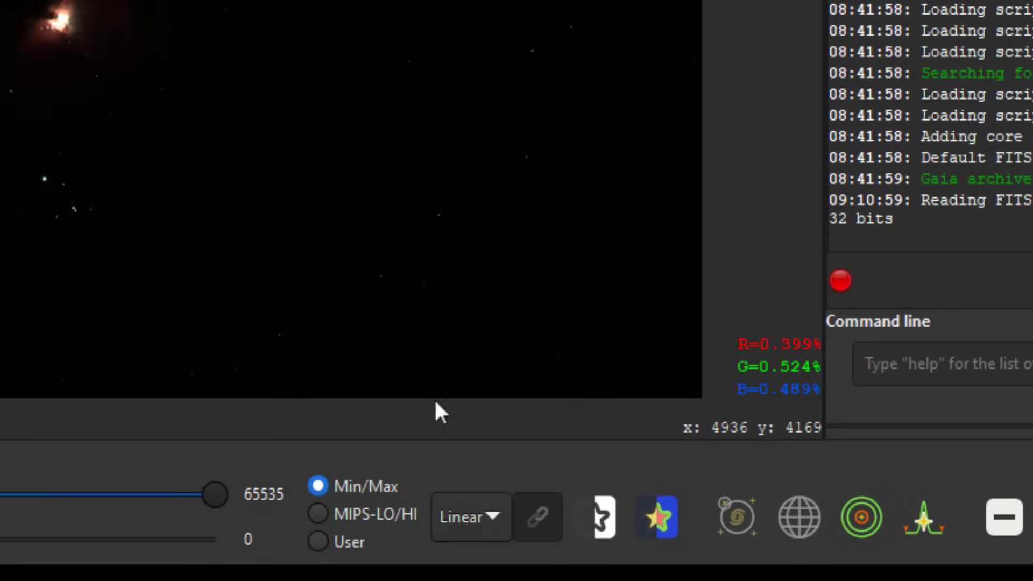
Switch the image display mode from Linear to AutoStretch
{"action": "left_click", "coordinate": [495, 514]}
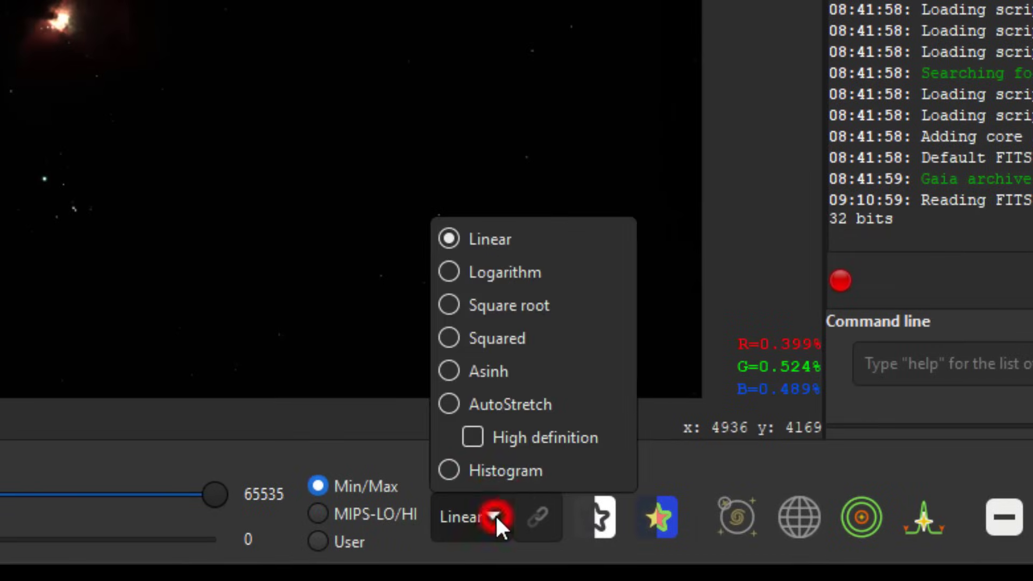
{"action": "key", "text": "Up"}
{"action": "key", "text": "Up"}
{"action": "key", "text": "Up"}
{"action": "key", "text": "Up"}
{"action": "key", "text": "Up"}
{"action": "key", "text": "Up"}
{"action": "key", "text": "Down"}
{"action": "key", "text": "Down"}
{"action": "key", "text": "Down"}
{"action": "key", "text": "Down"}
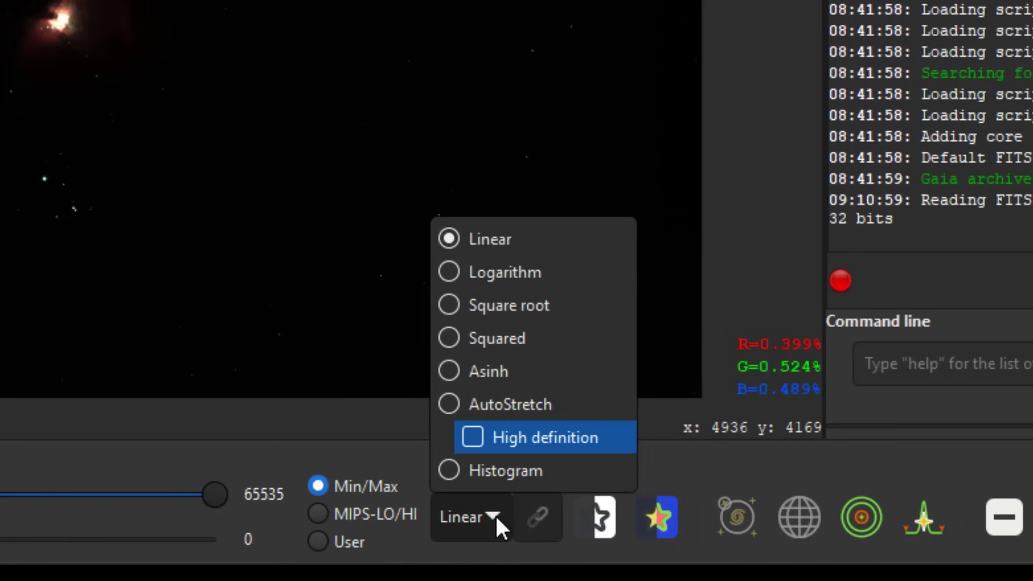
{"action": "key", "text": "Up"}
{"action": "key", "text": "Up"}
{"action": "key", "text": "Down"}
{"action": "key", "text": "Down"}
{"action": "key", "text": "Up"}
{"action": "key", "text": "Up"}
{"action": "key", "text": "Up"}
{"action": "key", "text": "Up"}
{"action": "key", "text": "Up"}
{"action": "key", "text": "Down"}
{"action": "key", "text": "Down"}
{"action": "key", "text": "Down"}
{"action": "key", "text": "Down"}
{"action": "key", "text": "Down"}
{"action": "key", "text": "Down"}
{"action": "key", "text": "Up"}
{"action": "key", "text": "Up"}
{"action": "key", "text": "Up"}
{"action": "key", "text": "Up"}
{"action": "key", "text": "Up"}
{"action": "key", "text": "Up"}
{"action": "key", "text": "Up"}
{"action": "key", "text": "Down"}
{"action": "key", "text": "Down"}
{"action": "key", "text": "Down"}
{"action": "key", "text": "Down"}
{"action": "key", "text": "Down"}
{"action": "key", "text": "Up"}
{"action": "key", "text": "Up"}
{"action": "key", "text": "Up"}
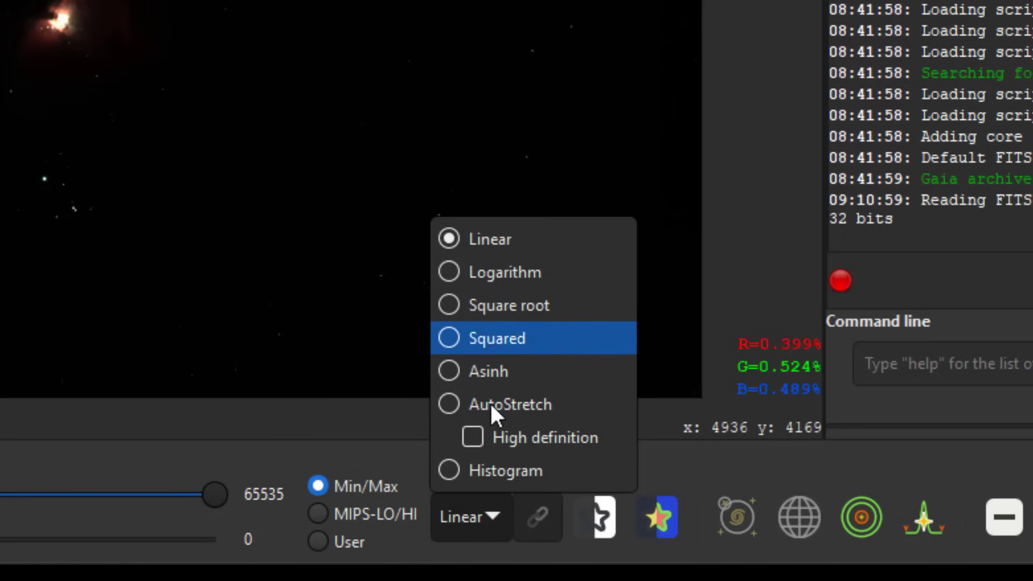
{"action": "key", "text": "Down"}
{"action": "key", "text": "Down"}
{"action": "key", "text": "Down"}
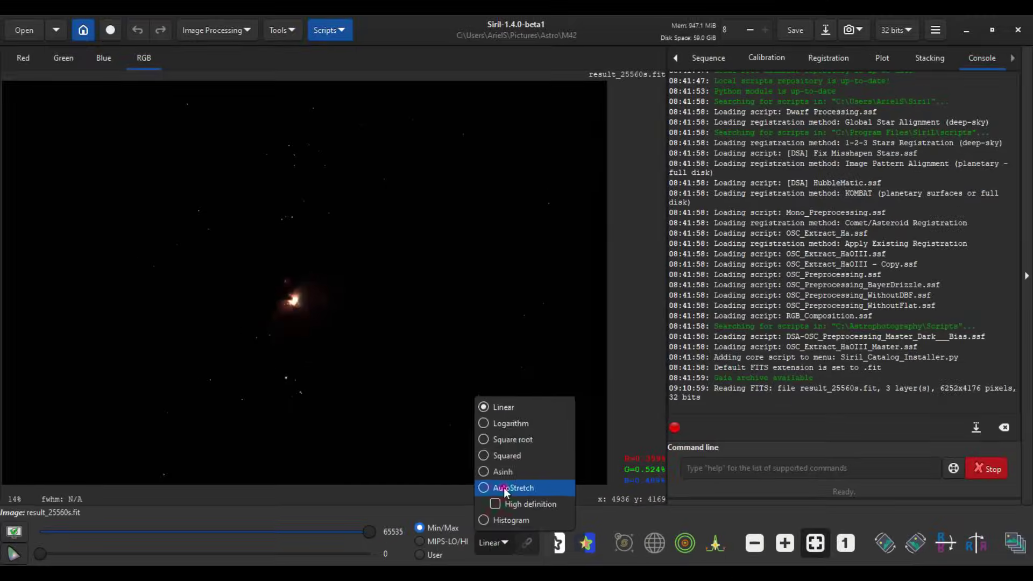
{"action": "left_click", "coordinate": [504, 488]}
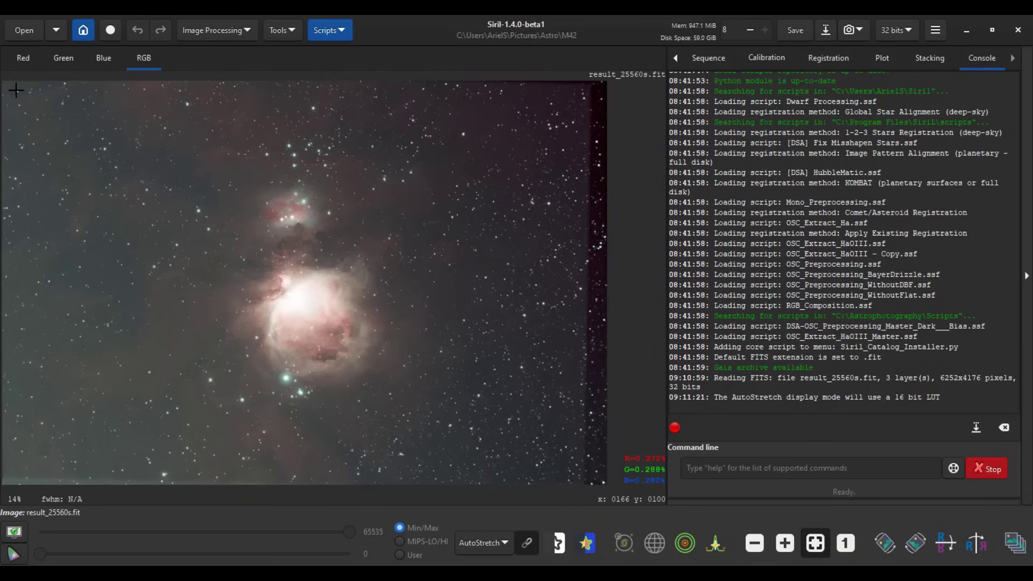
Crop the image to a selection of about 5791 x 3922 px that leaves out the stacking artifacts along the edges
{"action": "left_click_drag", "start_coordinate": [17, 90], "coordinate": [576, 470]}
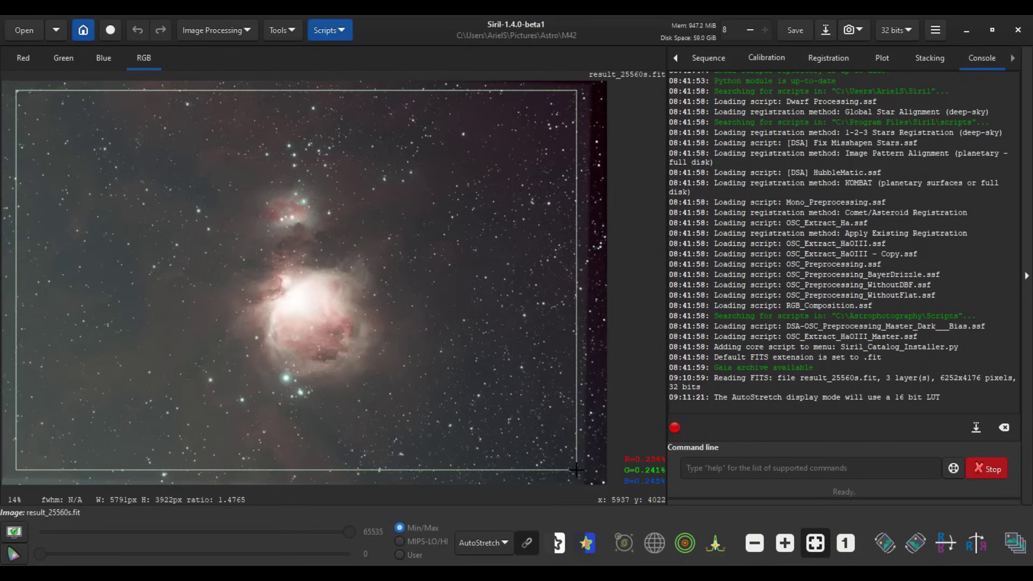
{"action": "right_click", "coordinate": [503, 280]}
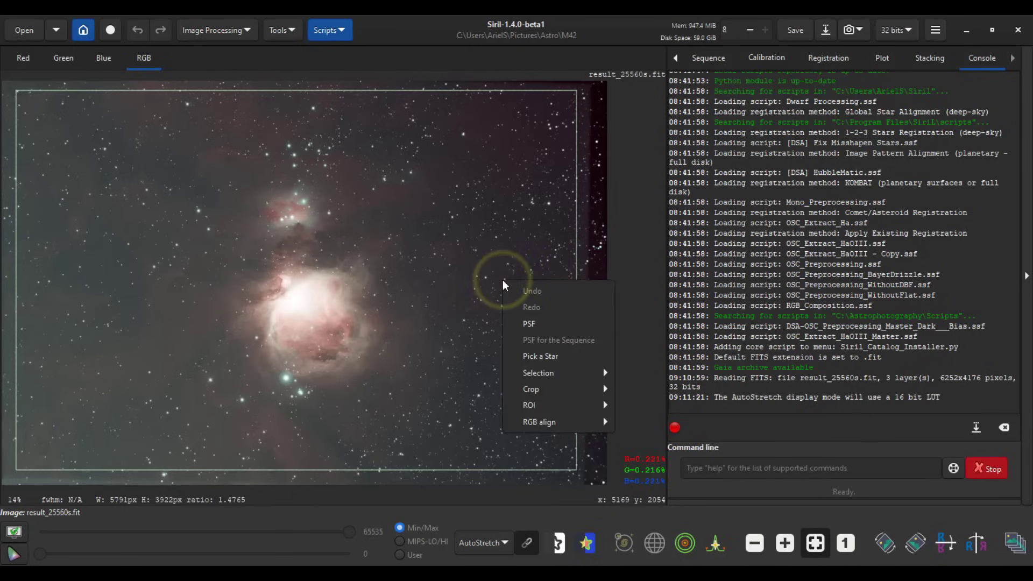
{"action": "mouse_move", "coordinate": [549, 394]}
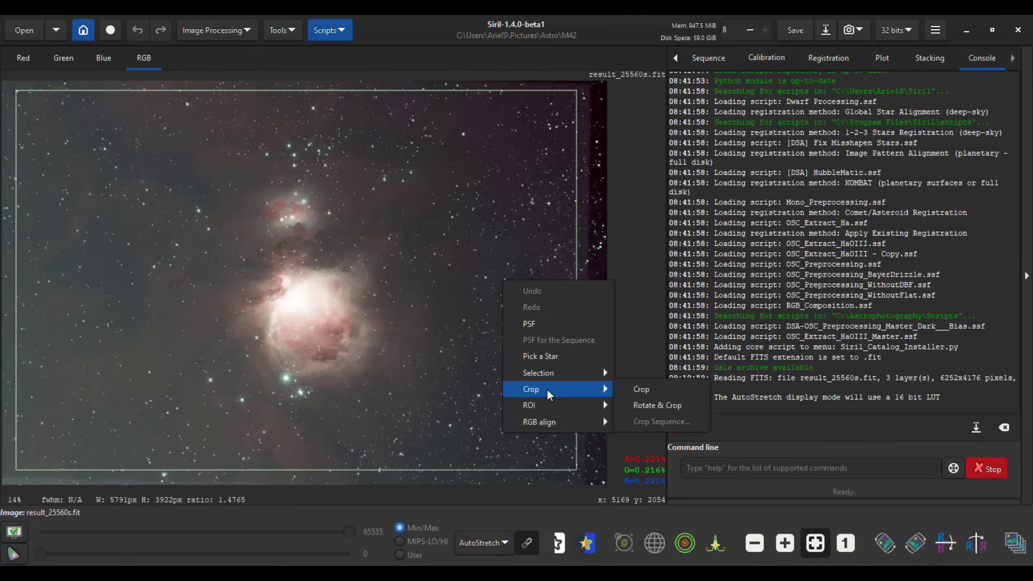
{"action": "left_click", "coordinate": [640, 387]}
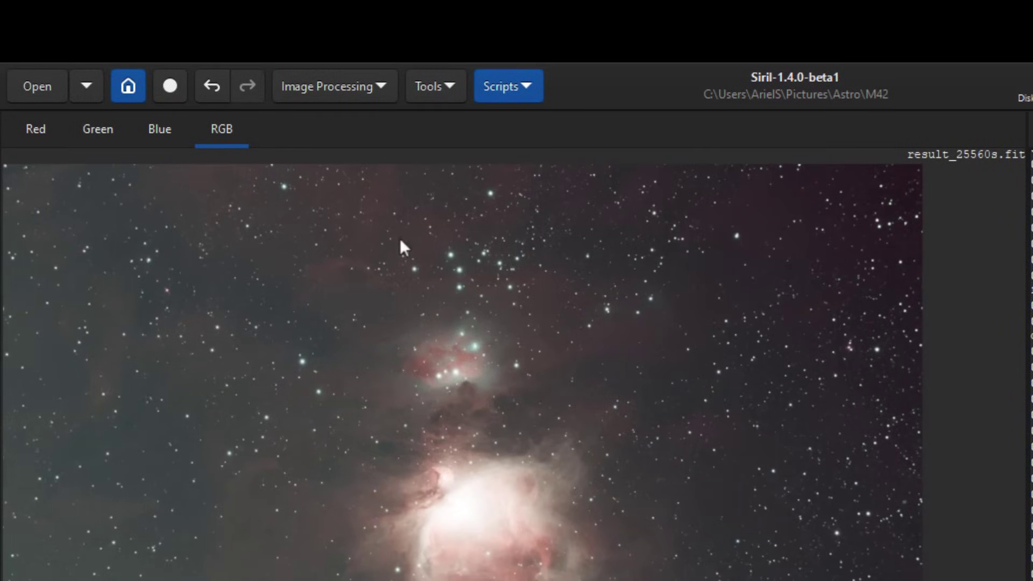
Start Background Extraction, move its dialog off the nebula and generate the grid of background samples
{"action": "left_click", "coordinate": [353, 85]}
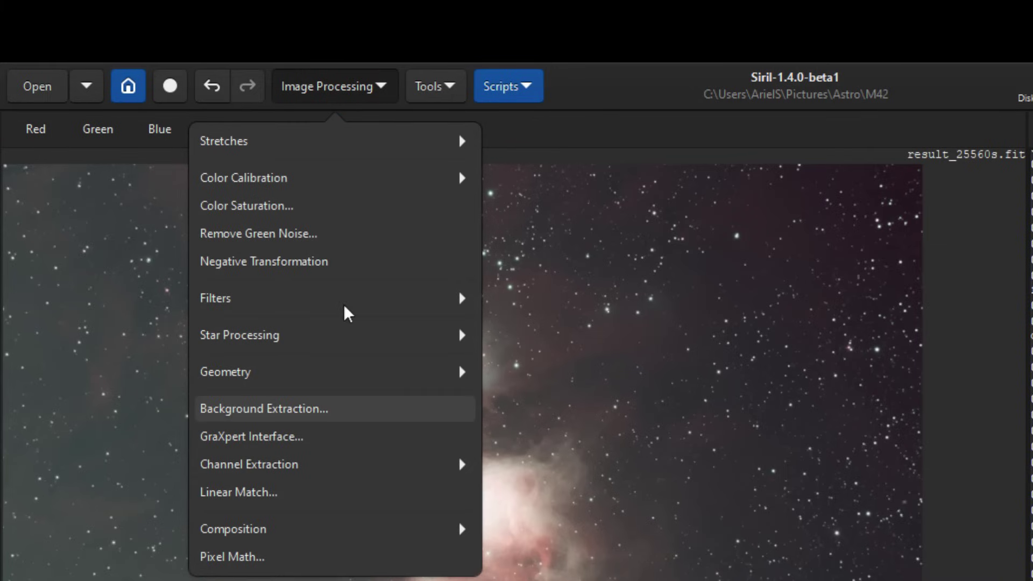
{"action": "left_click", "coordinate": [339, 410]}
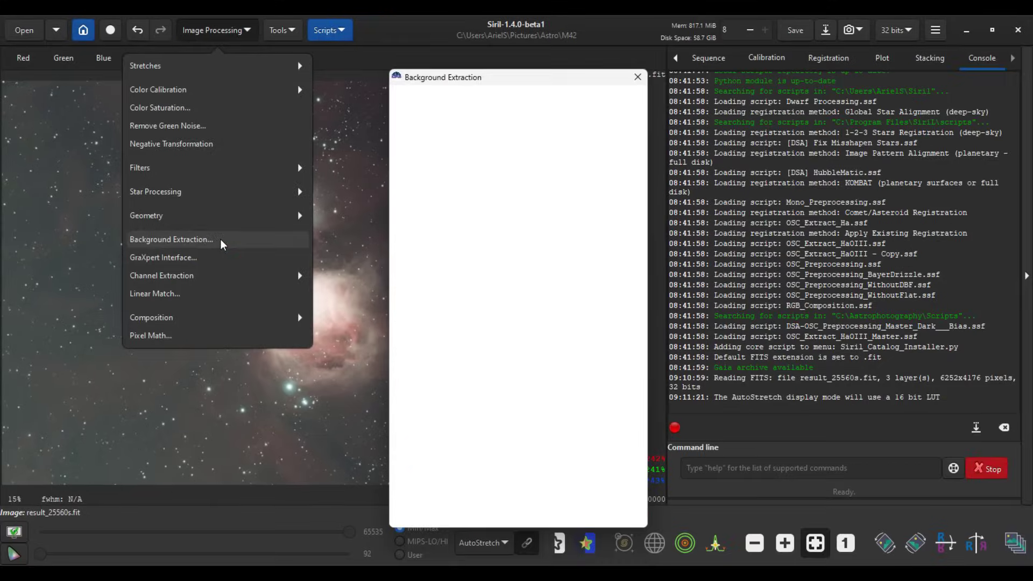
{"action": "left_click_drag", "start_coordinate": [466, 75], "coordinate": [667, 61]}
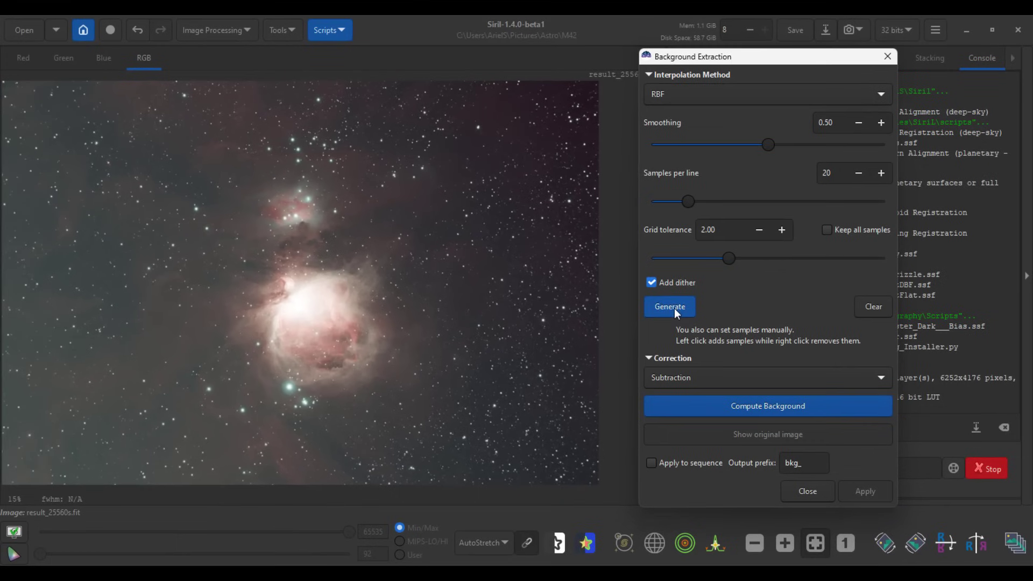
Remove the background samples lying on and around the bright nebula and the smaller nebula above it
{"action": "left_click", "coordinate": [360, 368]}
{"action": "left_click", "coordinate": [252, 206]}
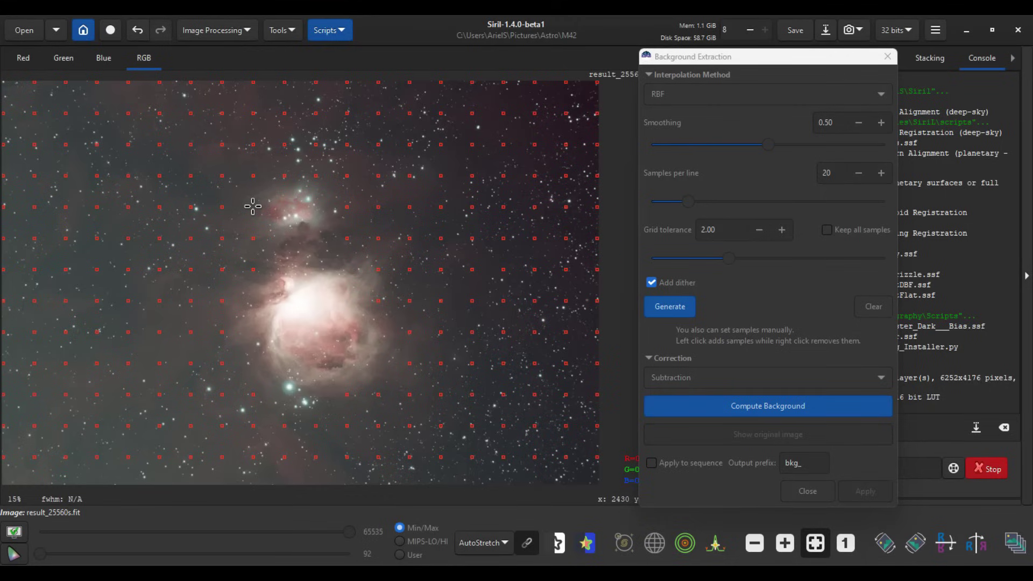
{"action": "left_click", "coordinate": [252, 206]}
{"action": "right_click", "coordinate": [385, 289]}
{"action": "right_click", "coordinate": [348, 394]}
{"action": "right_click", "coordinate": [258, 387]}
{"action": "right_click", "coordinate": [230, 354]}
{"action": "right_click", "coordinate": [229, 303]}
{"action": "right_click", "coordinate": [251, 272]}
{"action": "right_click", "coordinate": [261, 243]}
Compute the background with RBF interpolation and Subtraction correction, apply it and close the Background Extraction dialog
{"action": "left_click", "coordinate": [772, 407]}
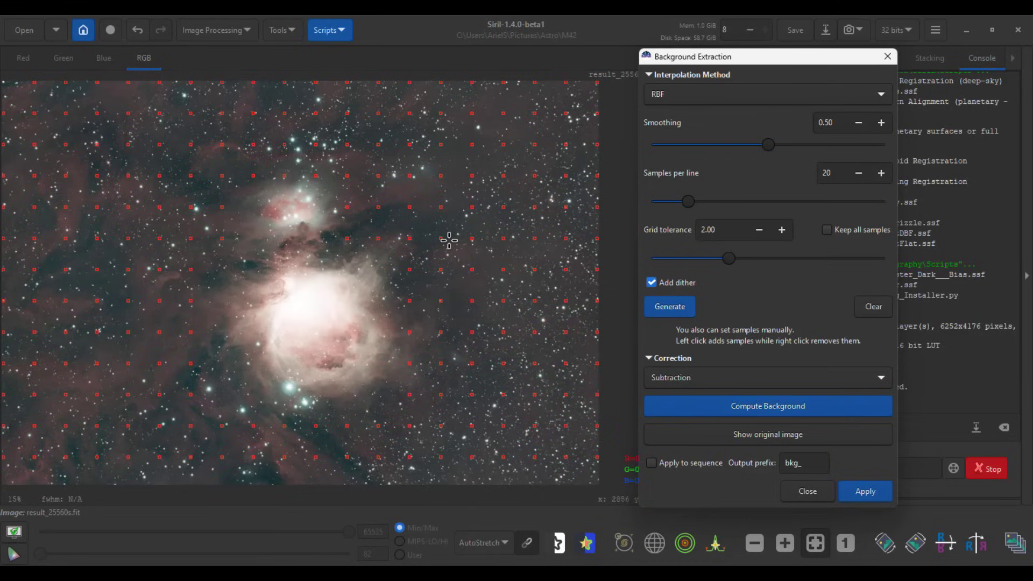
{"action": "left_click", "coordinate": [864, 492]}
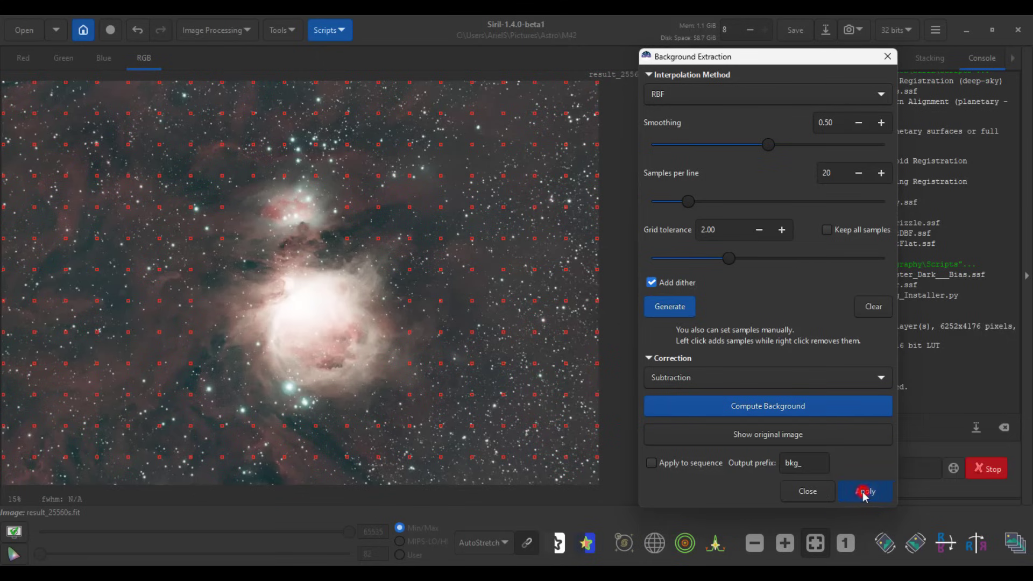
{"action": "left_click", "coordinate": [819, 498]}
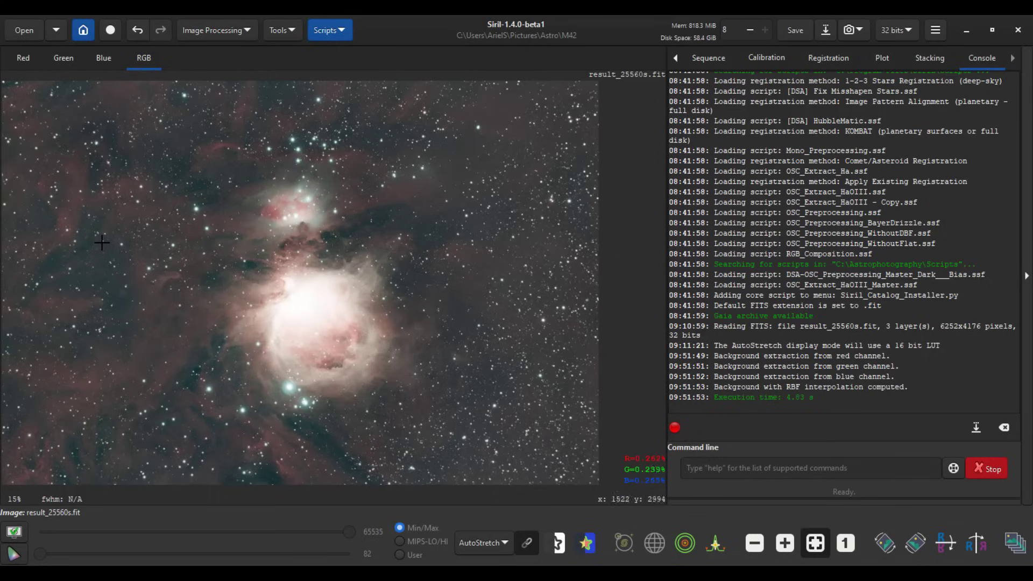
{"action": "left_click", "coordinate": [341, 286]}
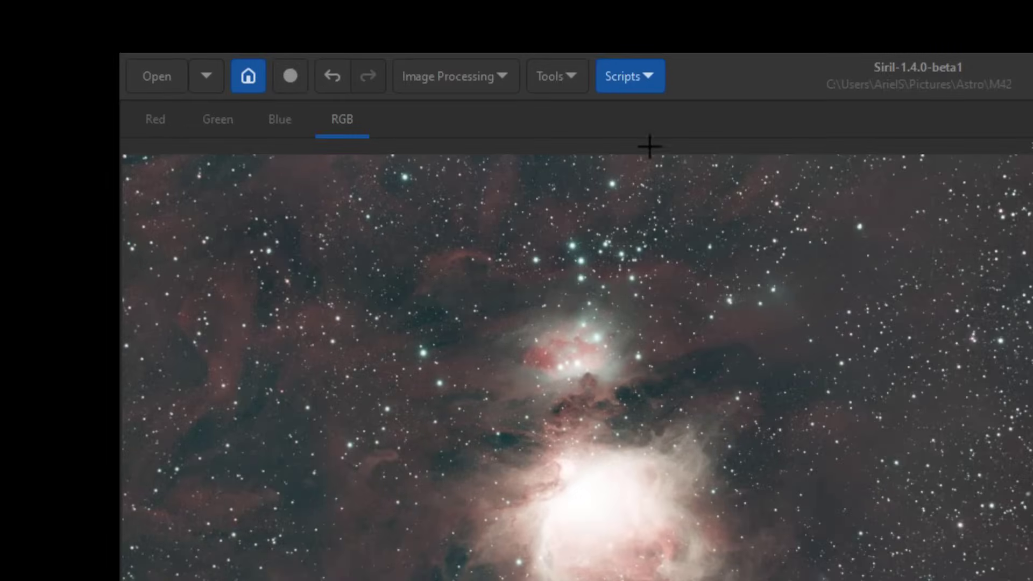
Start the Image Plate Solver and look up M42 as the object at the image centre
{"action": "left_click", "coordinate": [561, 76]}
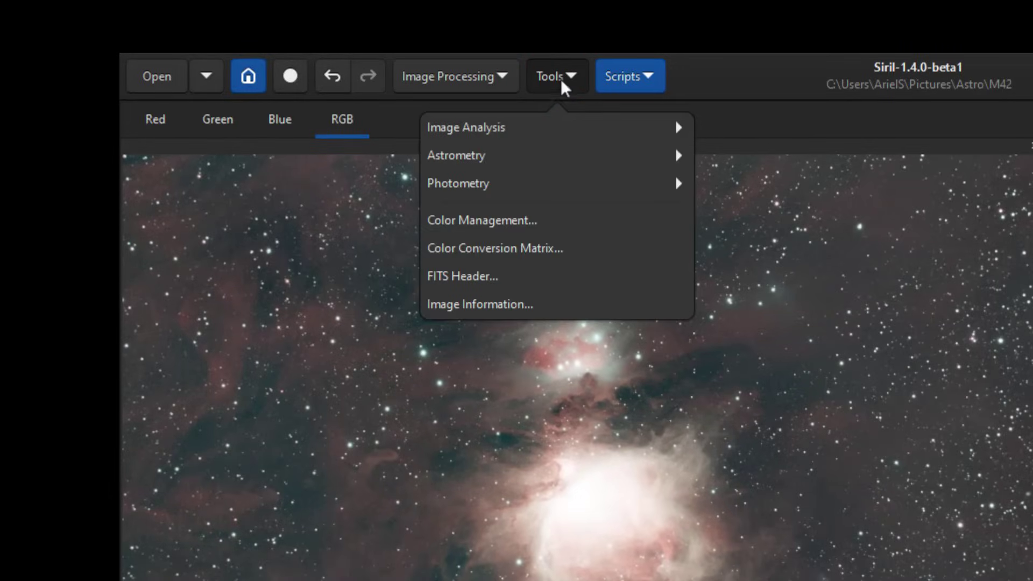
{"action": "left_click", "coordinate": [543, 155]}
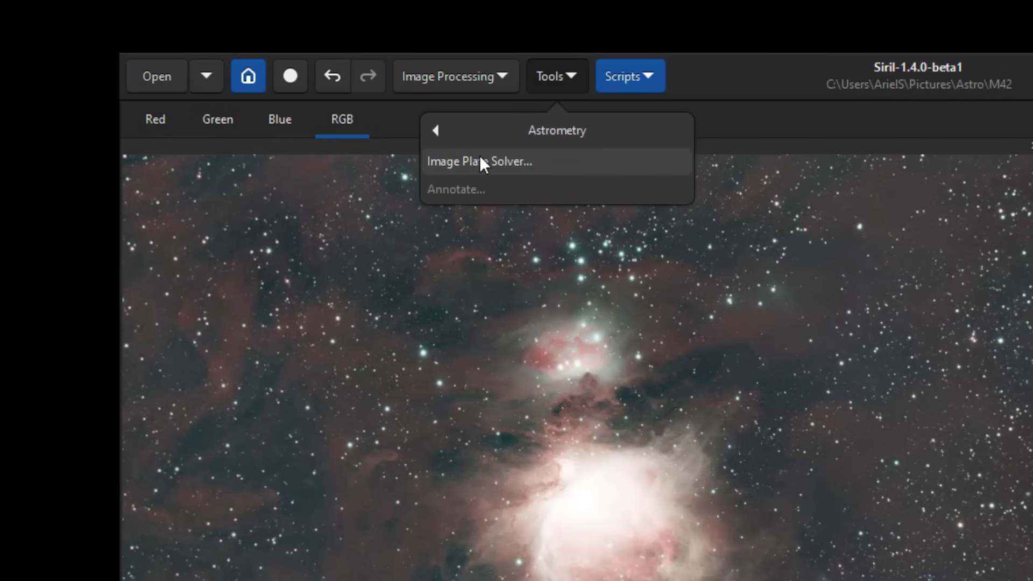
{"action": "left_click", "coordinate": [519, 162]}
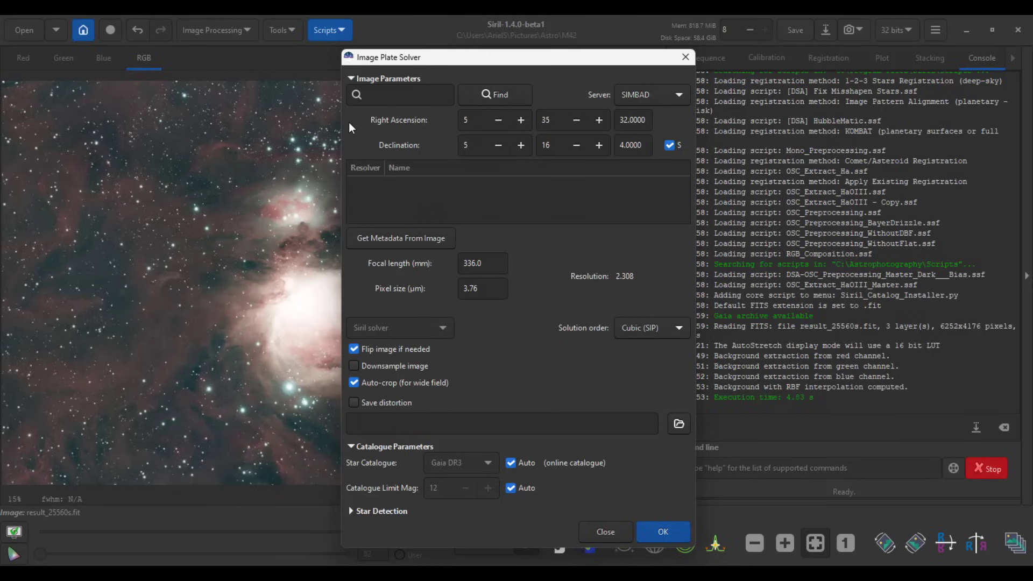
{"action": "left_click", "coordinate": [809, 256]}
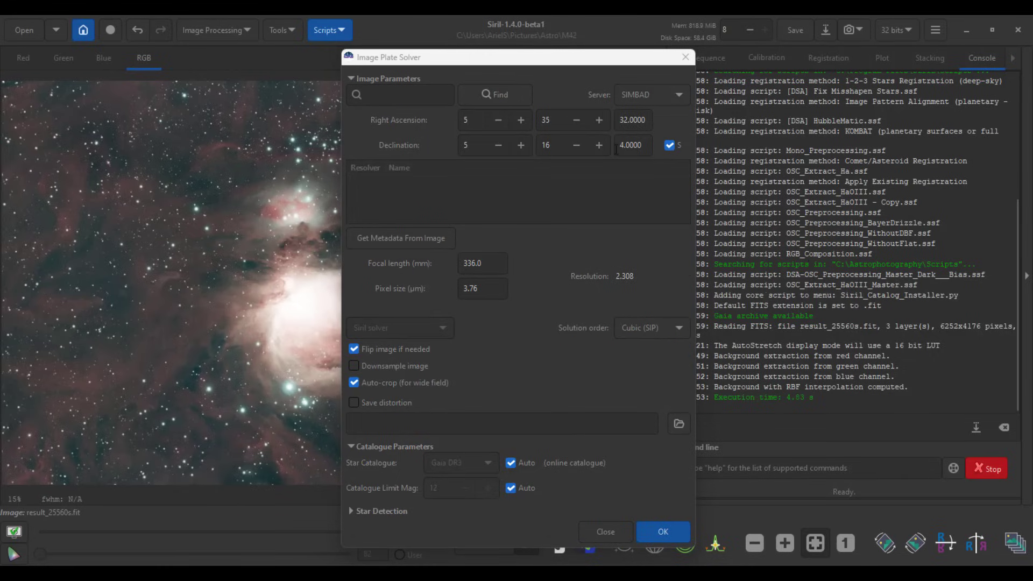
{"action": "left_click", "coordinate": [448, 57]}
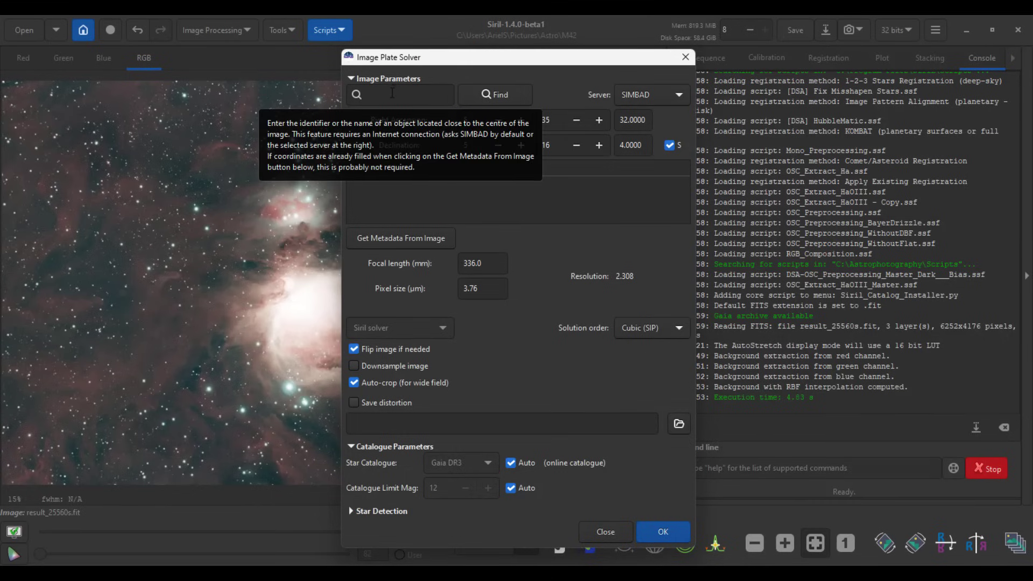
{"action": "left_click", "coordinate": [393, 93]}
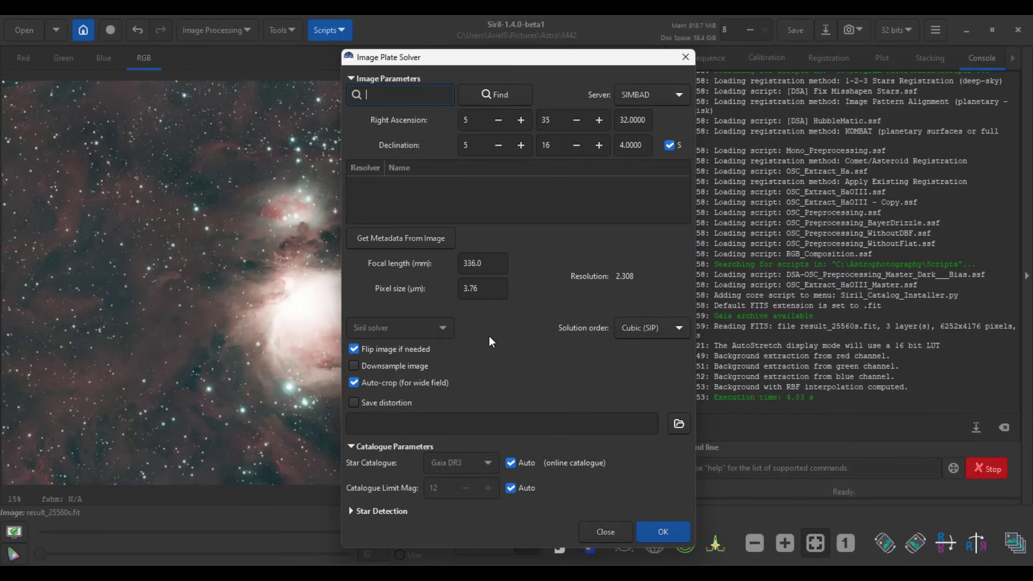
{"action": "left_click", "coordinate": [427, 98]}
{"action": "type", "text": "M42"}
{"action": "key", "text": "Return"}
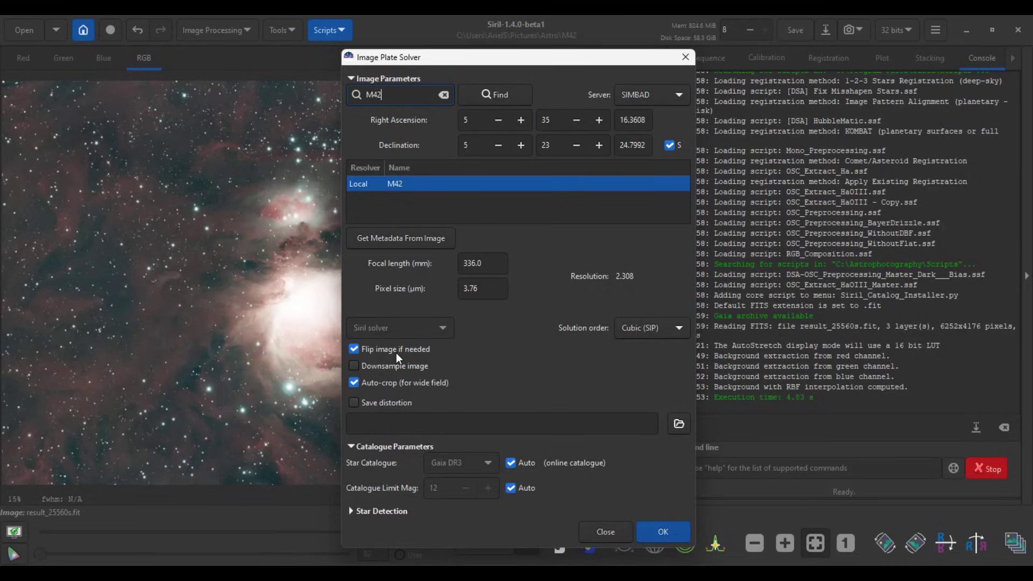
Run the plate solving with the M42 coordinates and check the solved focal length and pixel size in the console log
{"action": "left_click", "coordinate": [667, 531]}
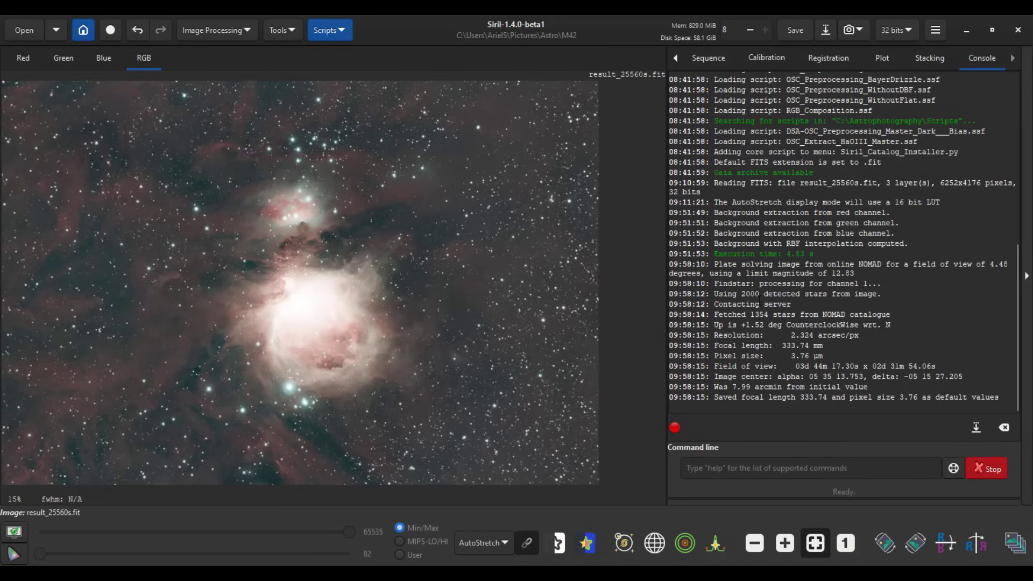
{"action": "left_click_drag", "start_coordinate": [823, 347], "coordinate": [738, 346]}
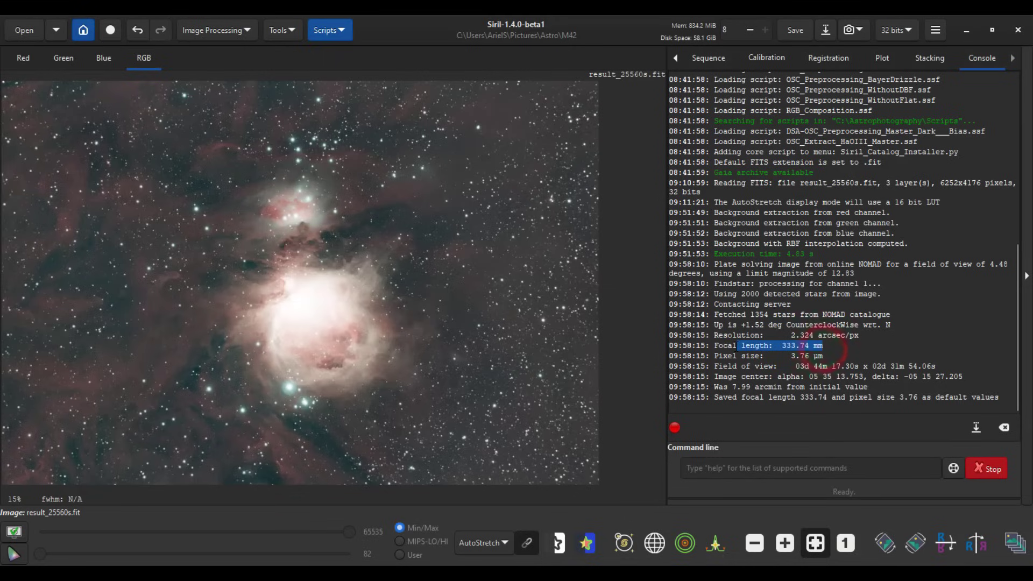
{"action": "left_click_drag", "start_coordinate": [822, 355], "coordinate": [718, 356]}
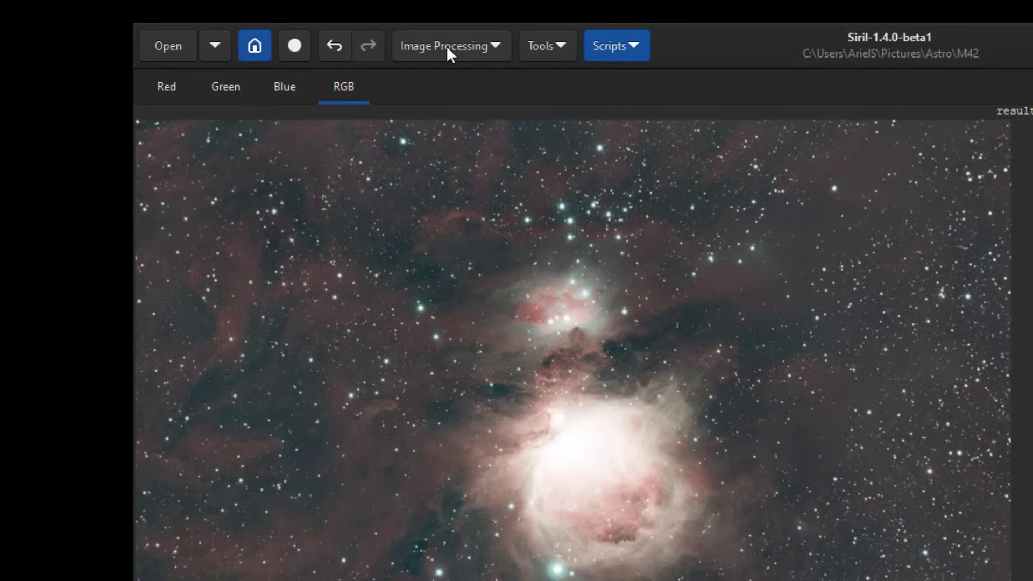
Run Photometric Color Calibration with the GAIA DR3 catalogue and automatic limit magnitude, then close its dialog
{"action": "left_click", "coordinate": [302, 35]}
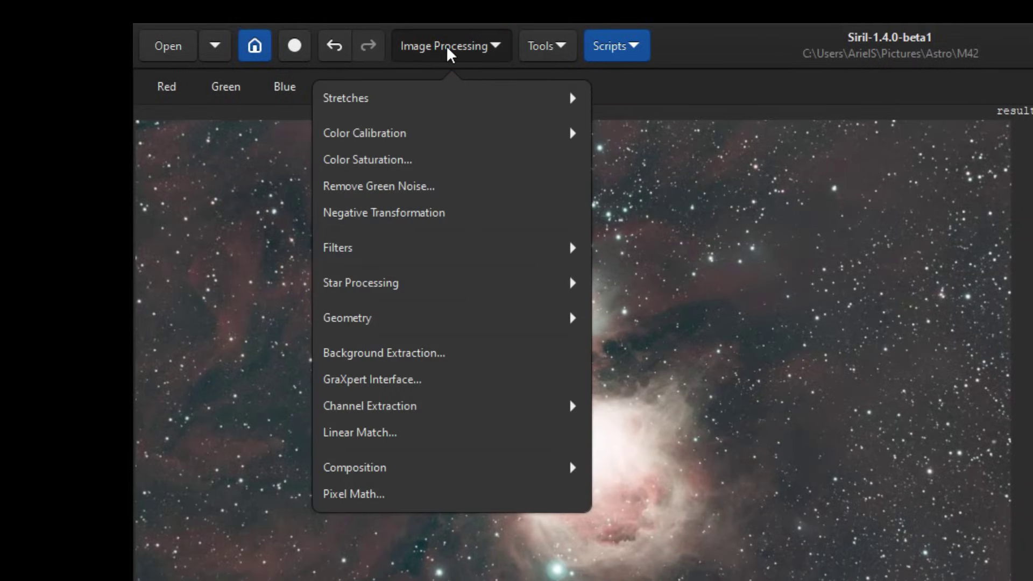
{"action": "left_click", "coordinate": [422, 130]}
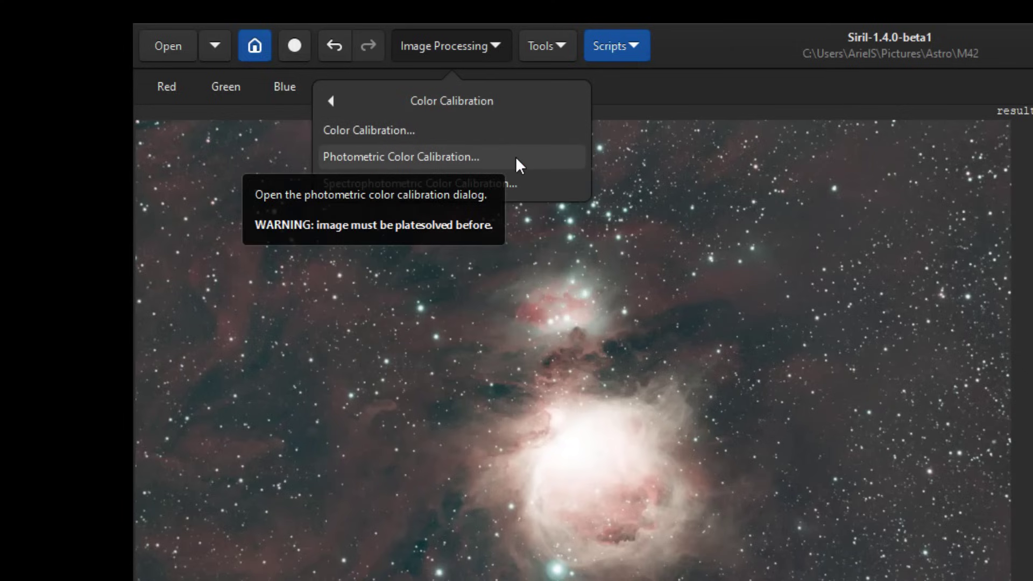
{"action": "left_click", "coordinate": [503, 156]}
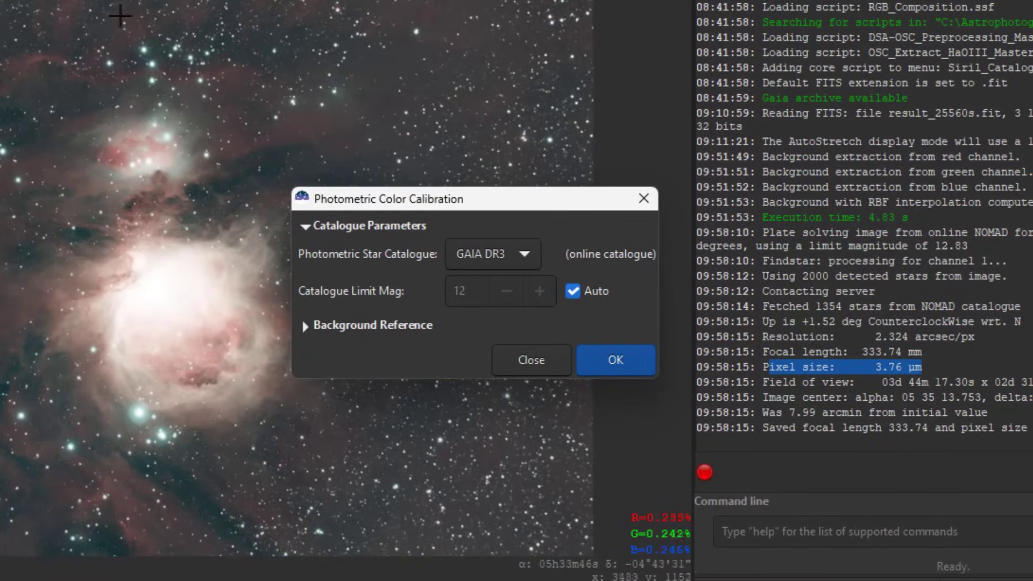
{"action": "left_click_drag", "start_coordinate": [389, 203], "coordinate": [615, 212]}
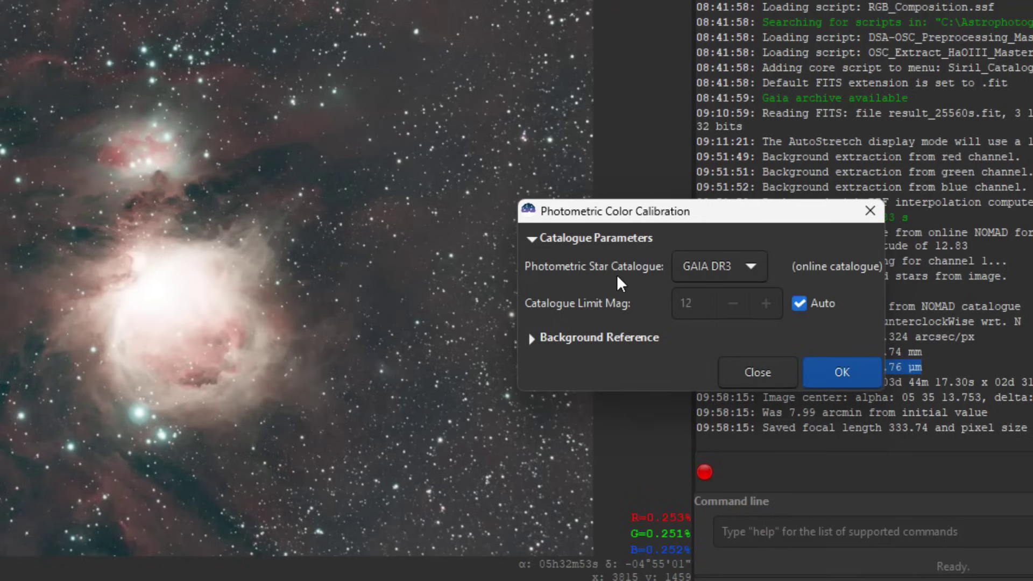
{"action": "left_click", "coordinate": [836, 371]}
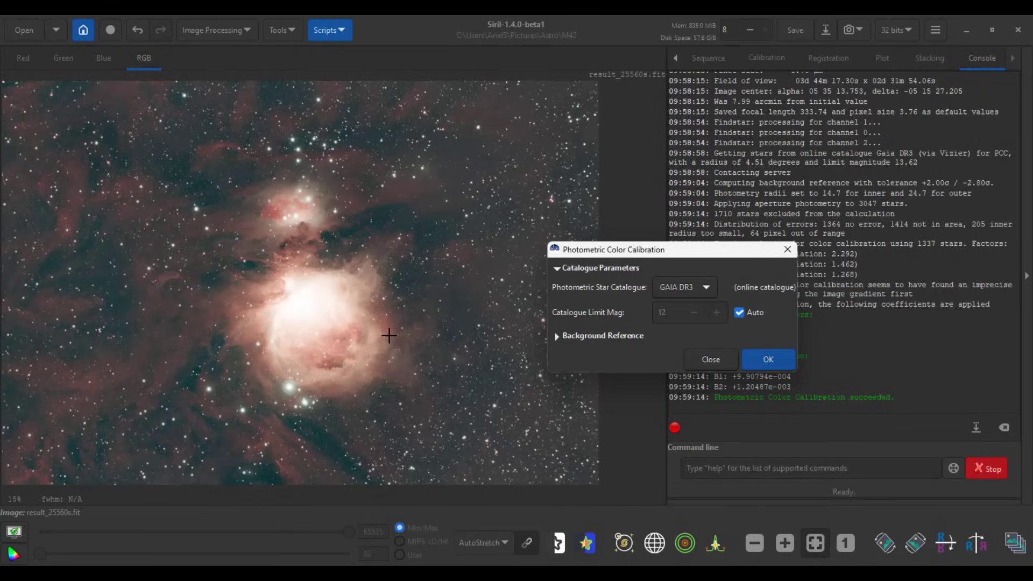
{"action": "left_click", "coordinate": [707, 357]}
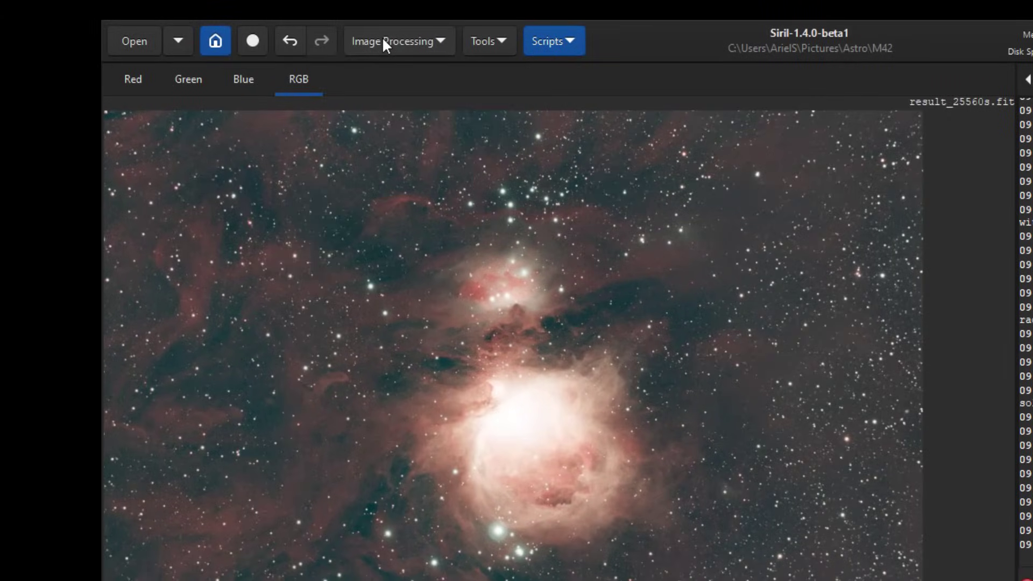
Remove the green noise using Average Neutral protection with lightness preserved, and close the dialog
{"action": "left_click", "coordinate": [204, 29]}
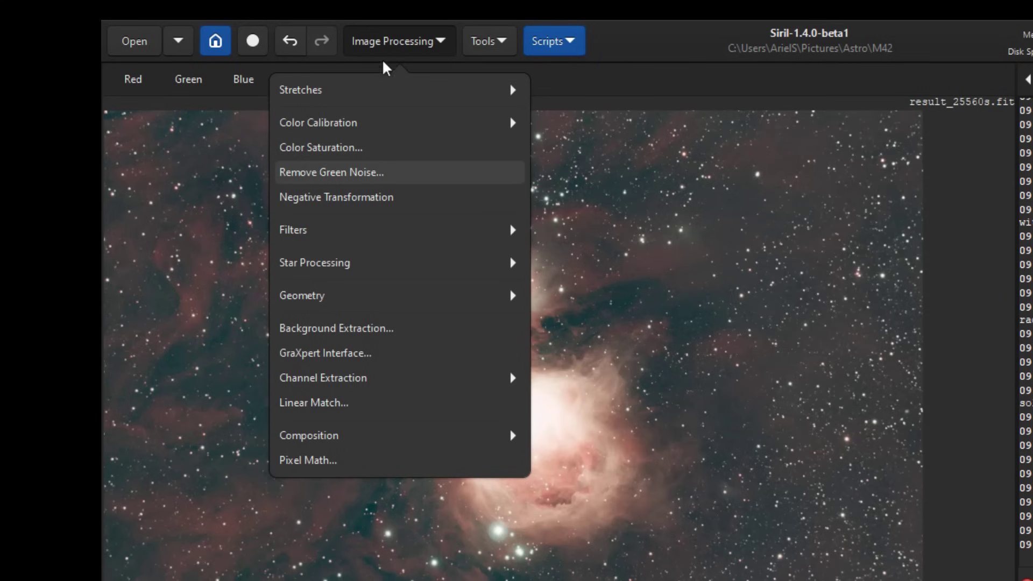
{"action": "left_click", "coordinate": [384, 172]}
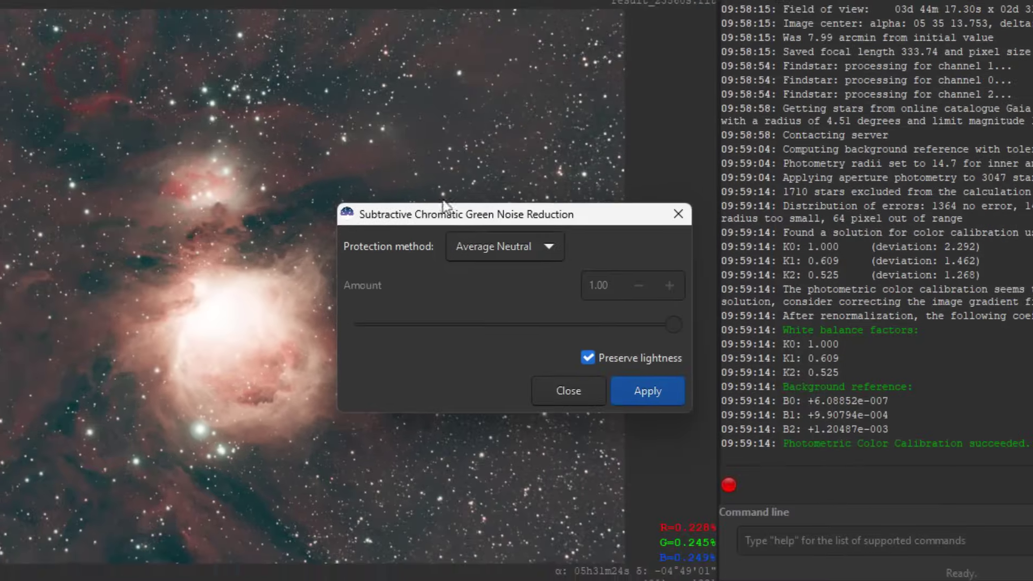
{"action": "left_click_drag", "start_coordinate": [780, 450], "coordinate": [799, 319]}
{"action": "left_click_drag", "start_coordinate": [498, 220], "coordinate": [656, 257]}
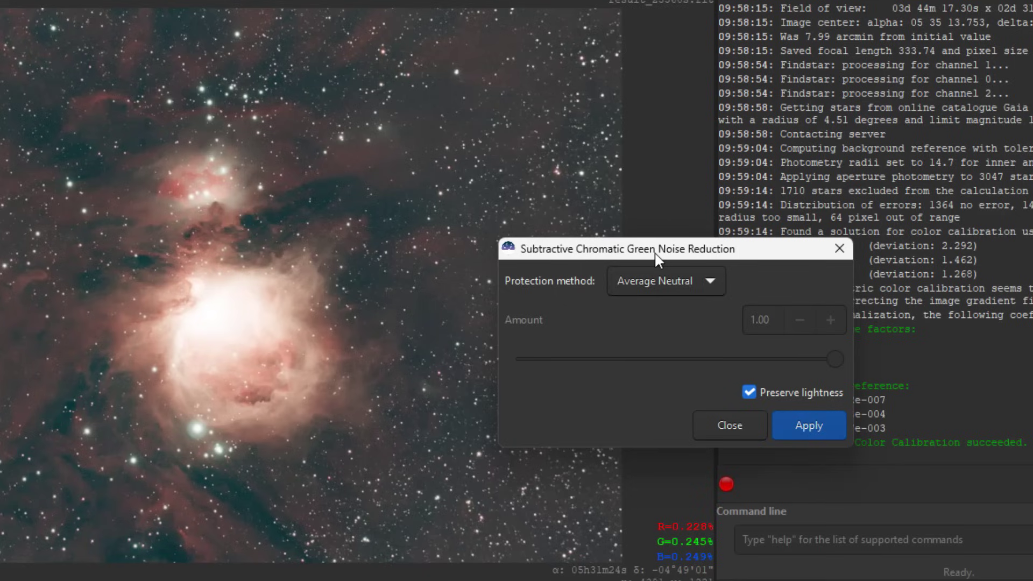
{"action": "left_click", "coordinate": [812, 425]}
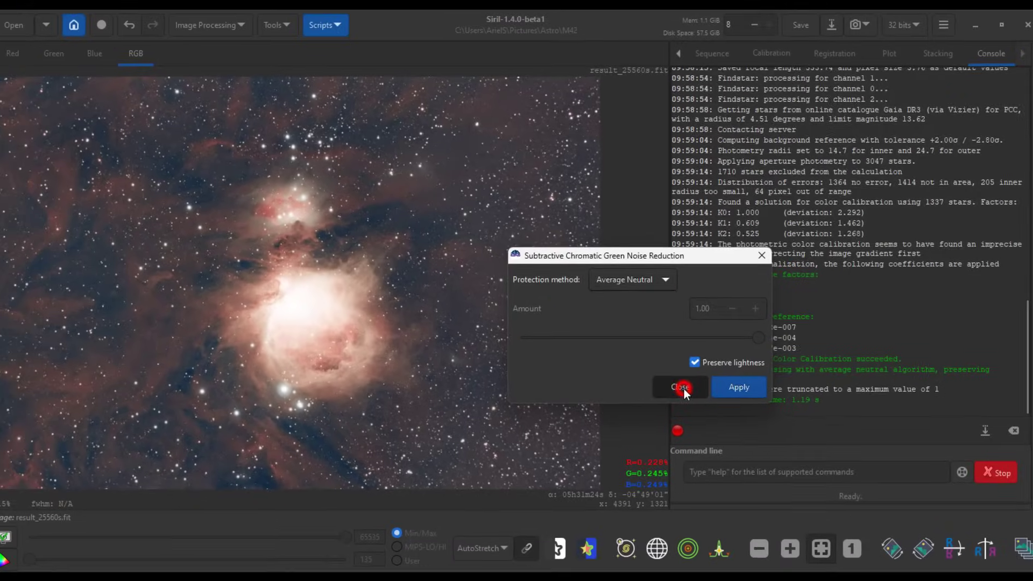
{"action": "left_click", "coordinate": [720, 416]}
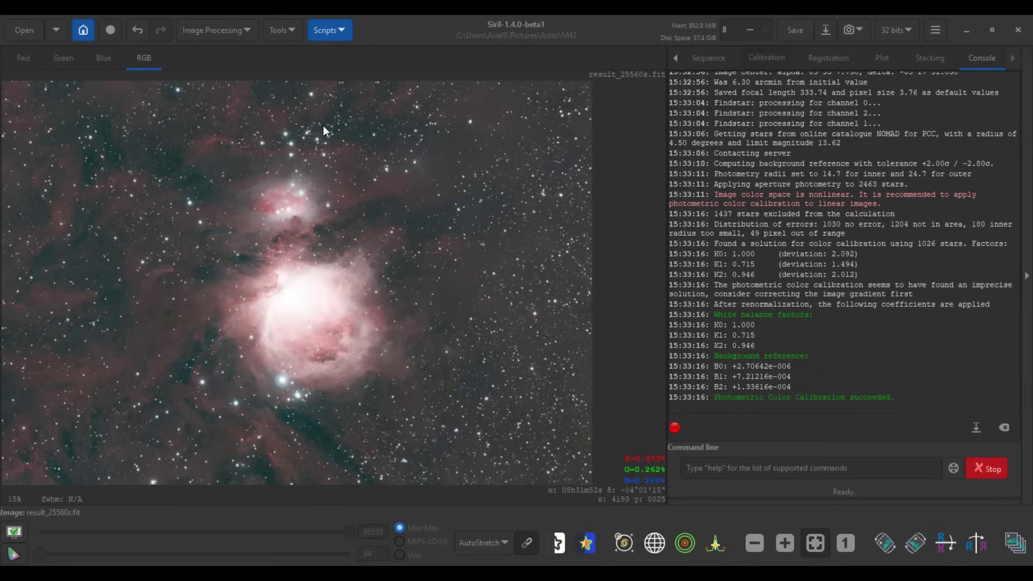
Check the StarNet executable location in the Miscellaneous preferences and leave the preferences without changes
{"action": "left_click", "coordinate": [934, 33]}
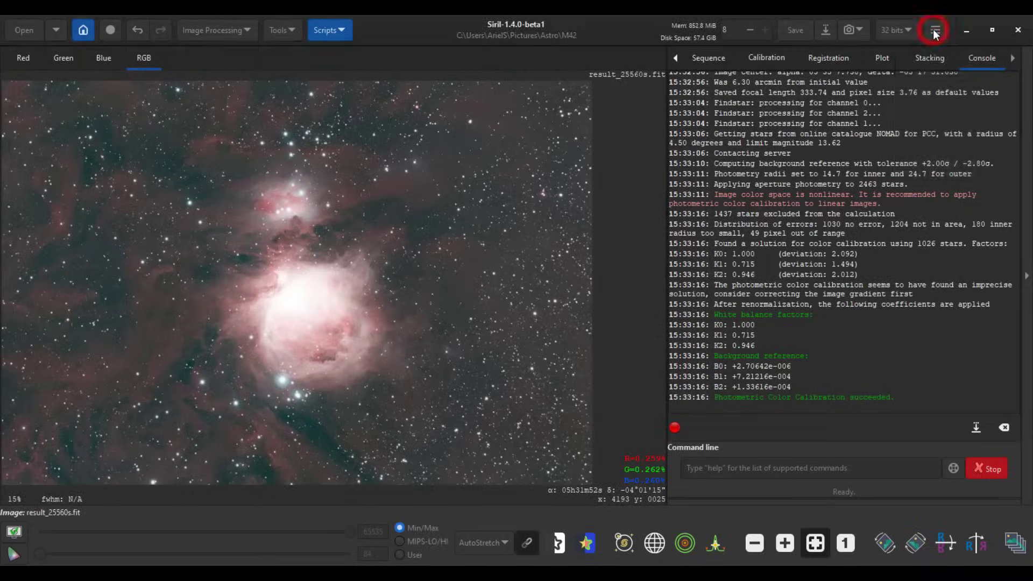
{"action": "left_click", "coordinate": [914, 64]}
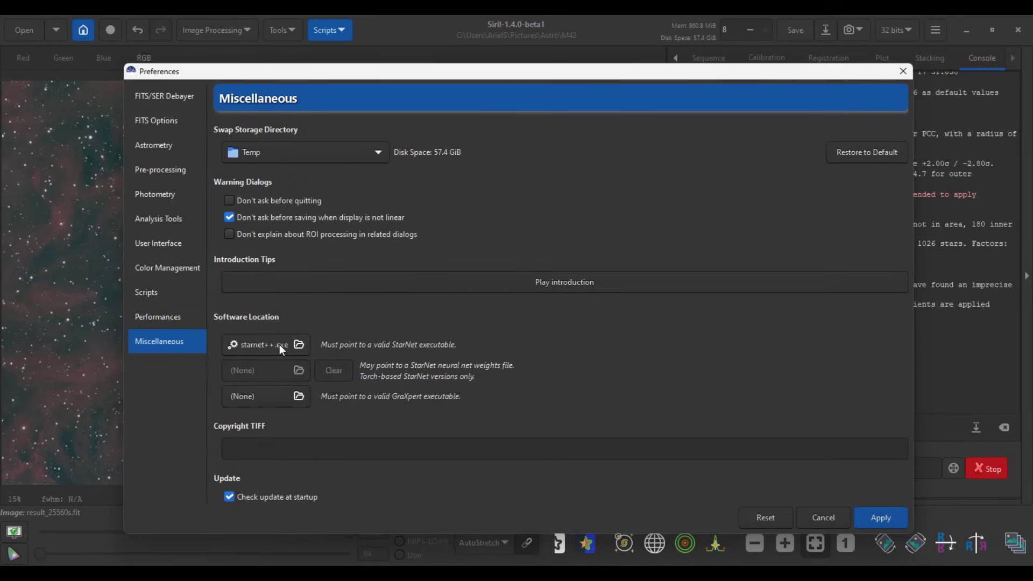
{"action": "left_click", "coordinate": [819, 517]}
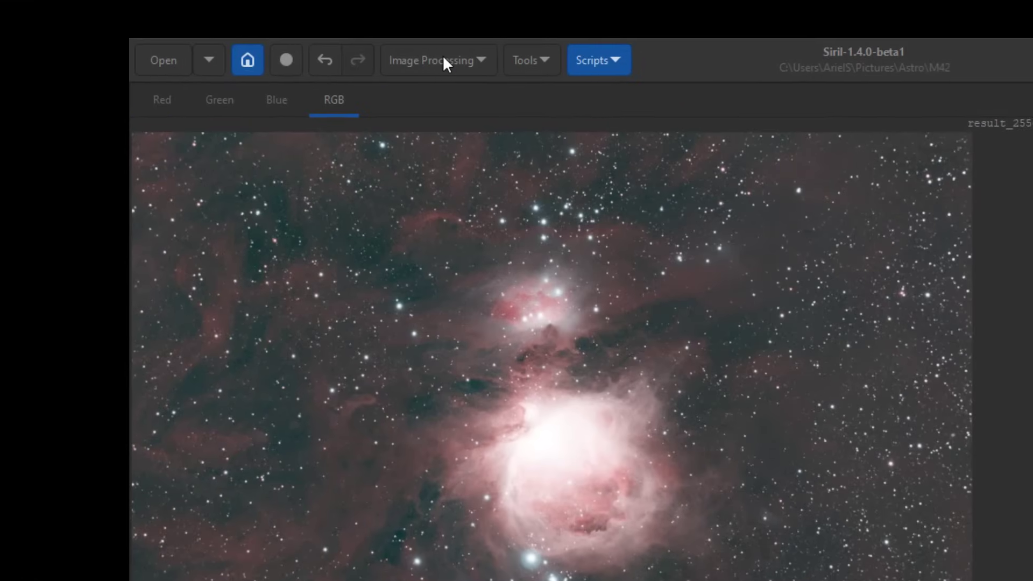
Run StarNet Star Removal with Pre-stretch linear image and Generate star mask enabled
{"action": "left_click", "coordinate": [444, 60]}
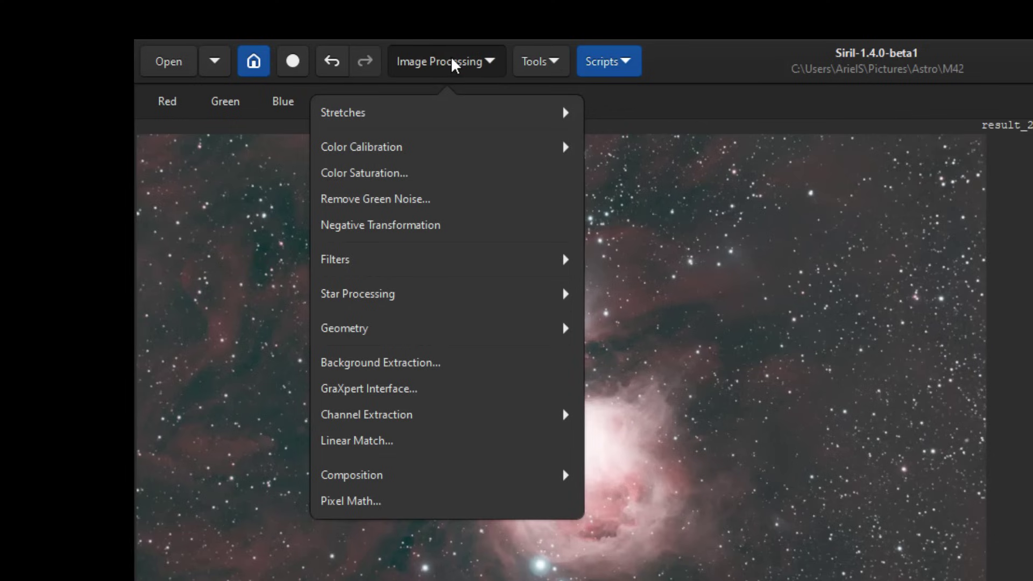
{"action": "left_click", "coordinate": [429, 295]}
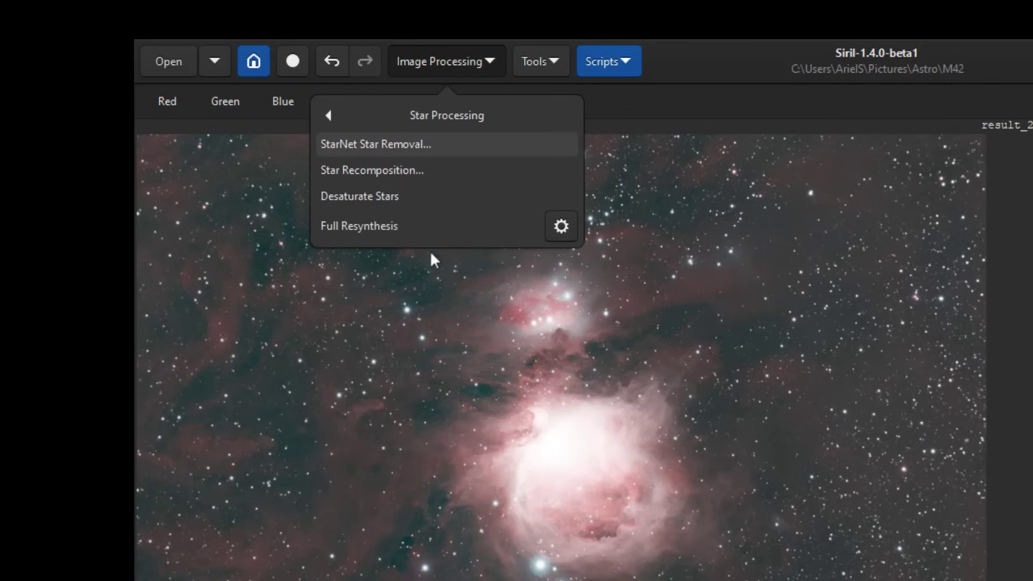
{"action": "left_click", "coordinate": [430, 144]}
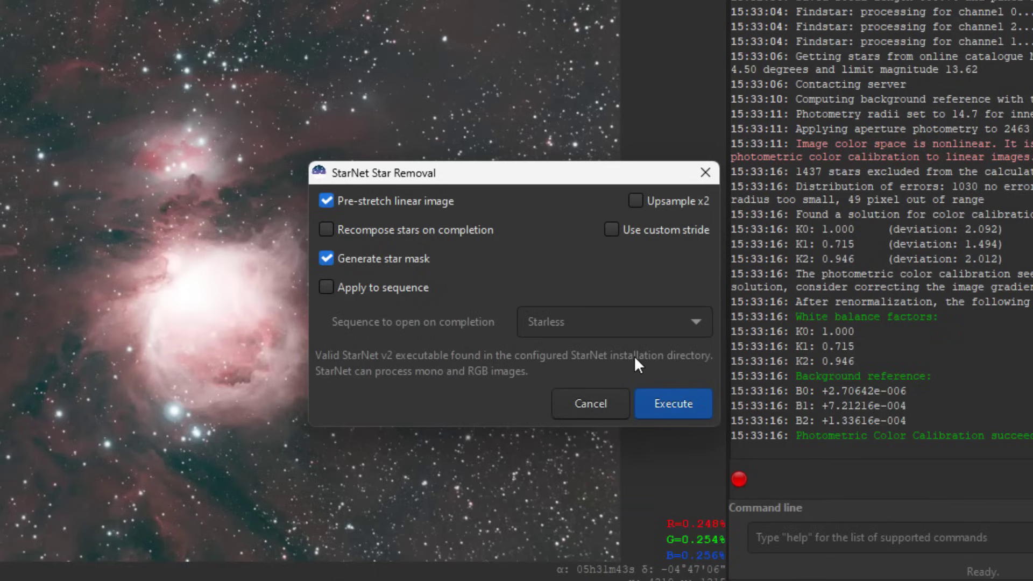
{"action": "left_click", "coordinate": [673, 402]}
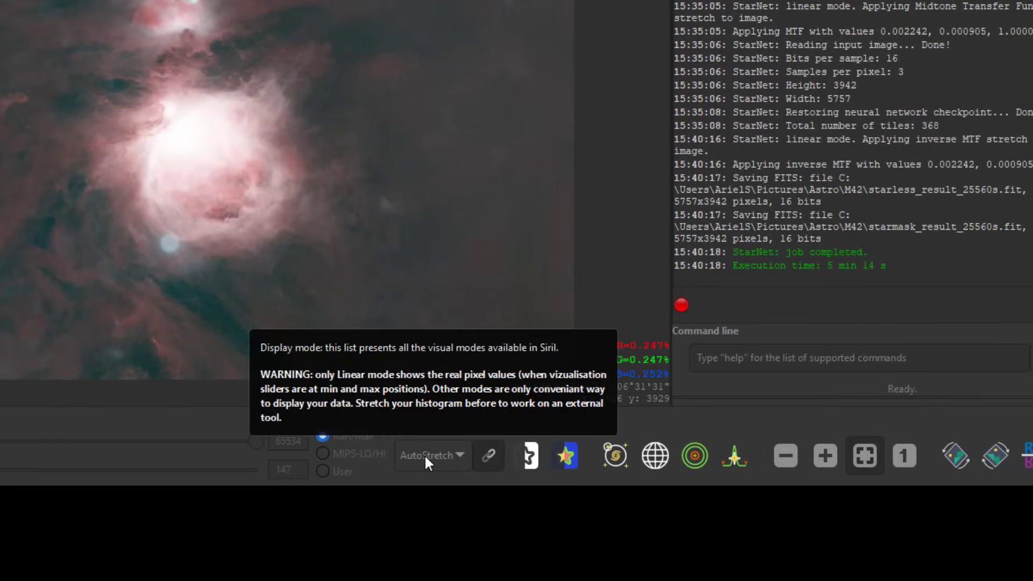
Switch the display mode to Linear and apply an Asinh Transformation with a stretch factor of about 478
{"action": "left_click", "coordinate": [425, 455]}
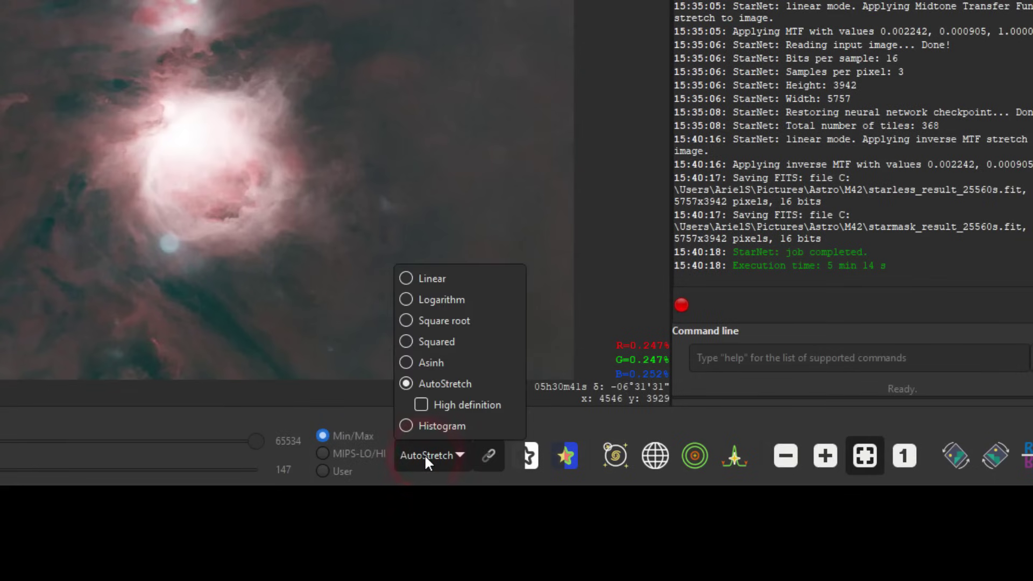
{"action": "left_click", "coordinate": [412, 280]}
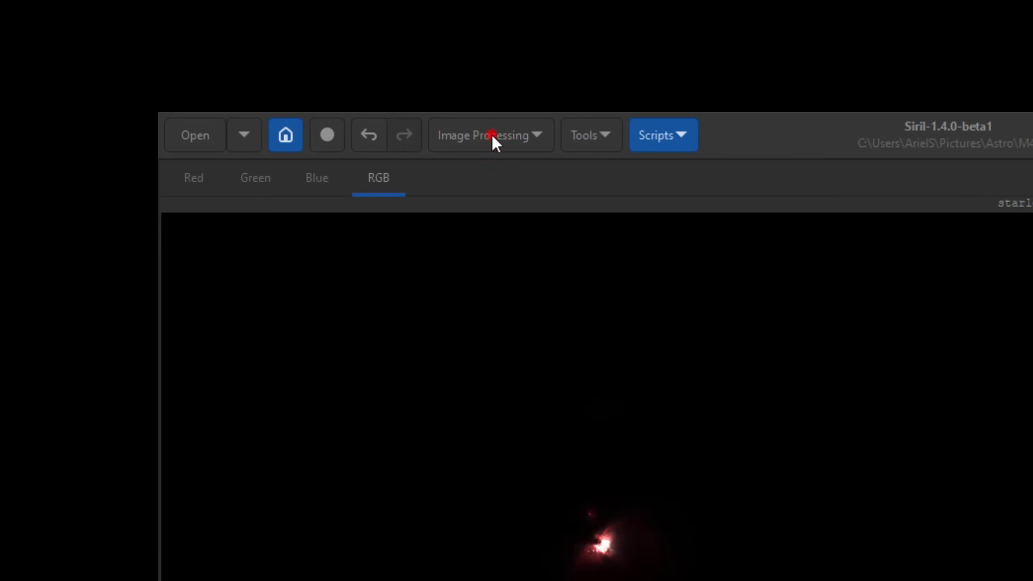
{"action": "left_click", "coordinate": [221, 30]}
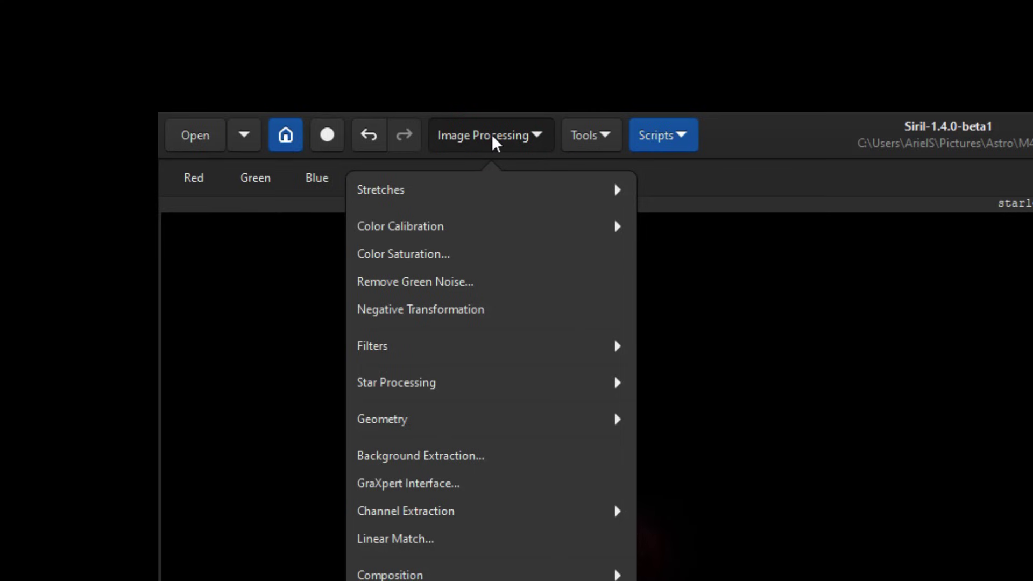
{"action": "left_click", "coordinate": [458, 187]}
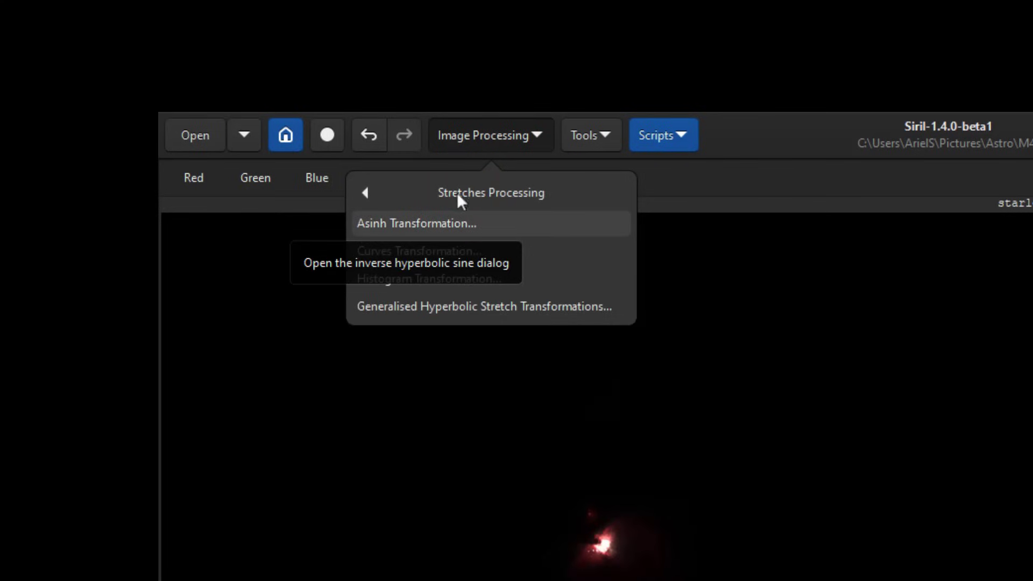
{"action": "left_click", "coordinate": [460, 221]}
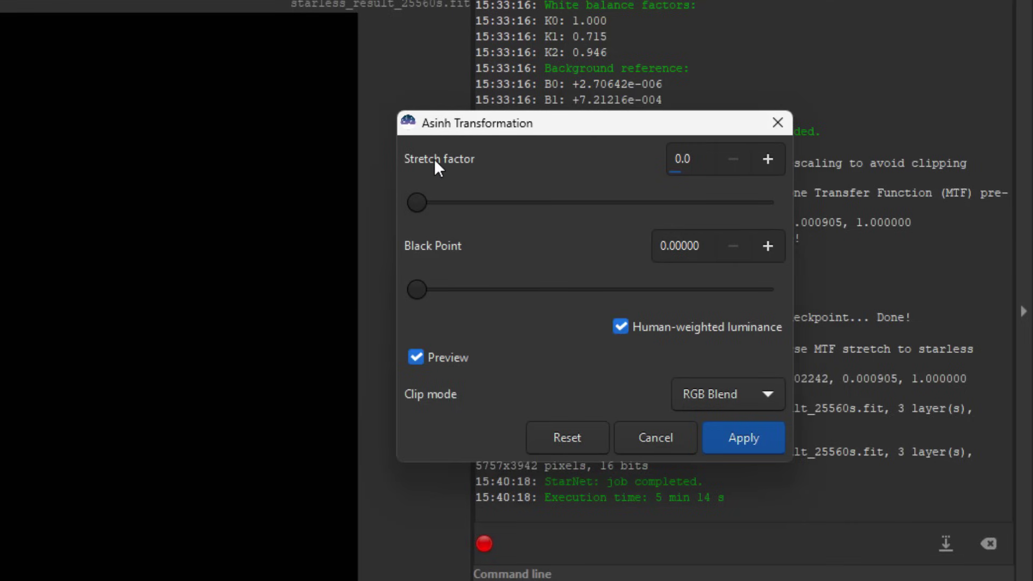
{"action": "left_click_drag", "start_coordinate": [417, 202], "coordinate": [595, 203]}
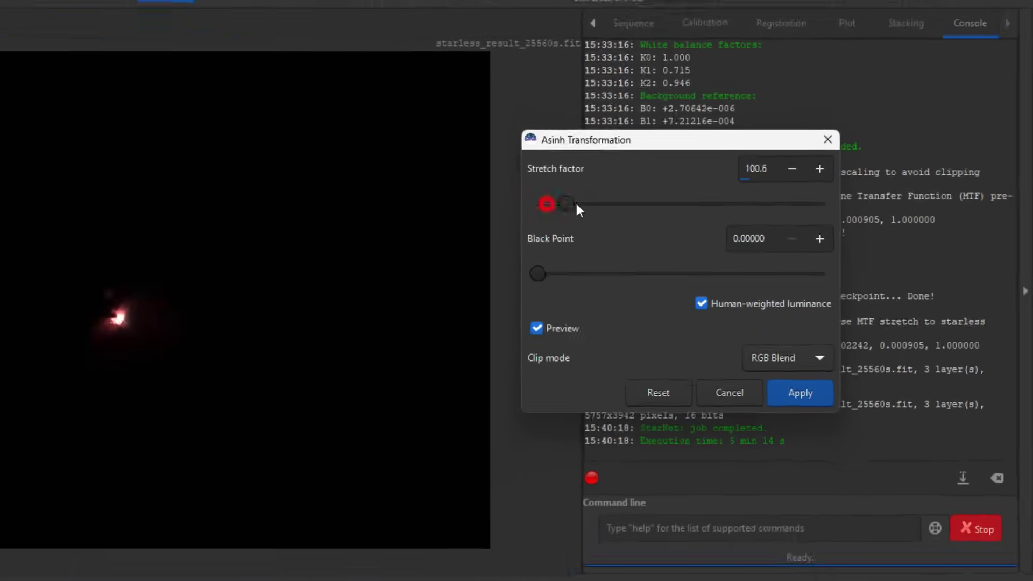
{"action": "left_click_drag", "start_coordinate": [747, 204], "coordinate": [752, 205]}
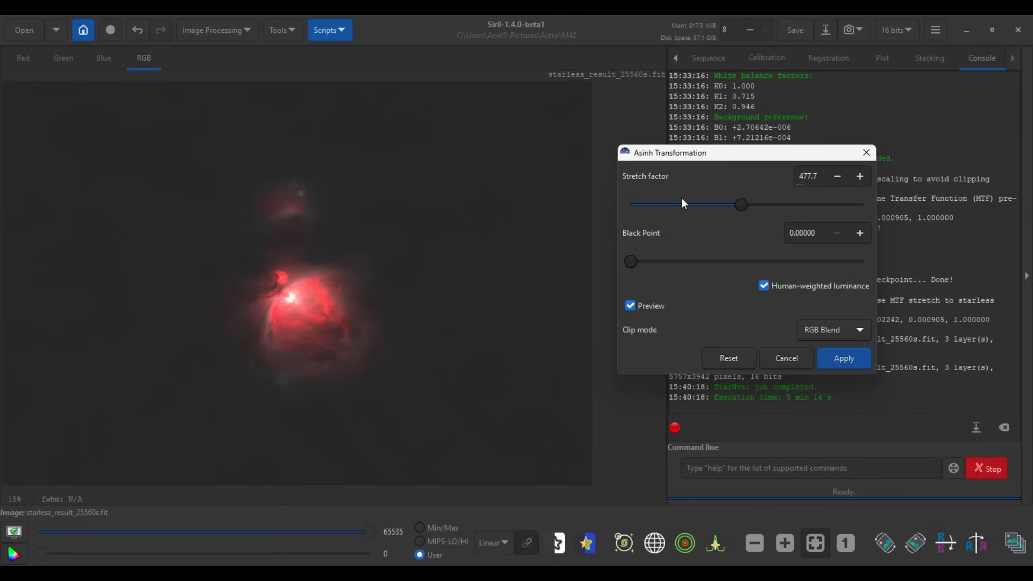
{"action": "left_click_drag", "start_coordinate": [741, 205], "coordinate": [738, 205]}
{"action": "left_click", "coordinate": [833, 358]}
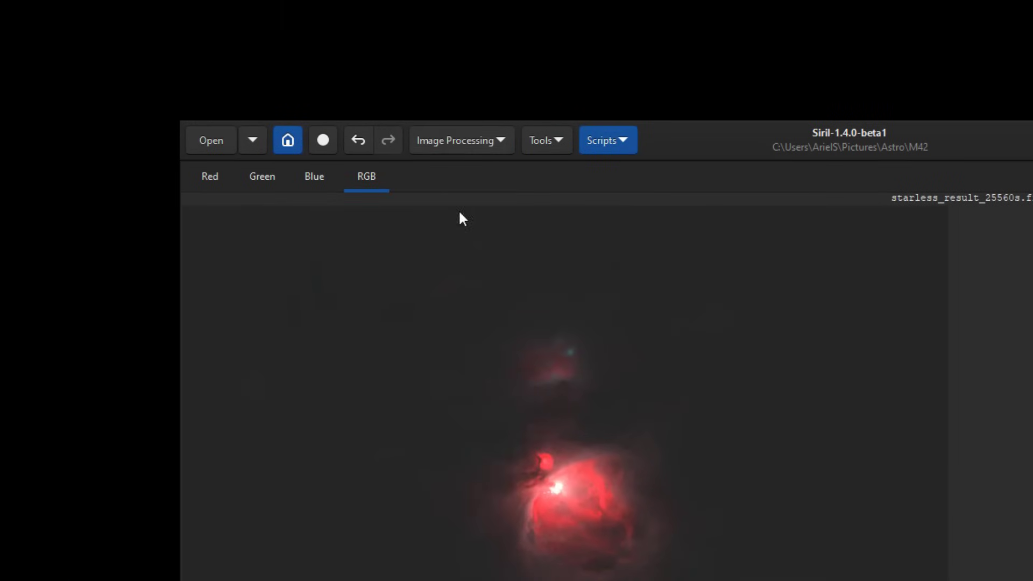
Open the Histogram Transformation for the starless image and run its automatic stretch
{"action": "left_click", "coordinate": [206, 32]}
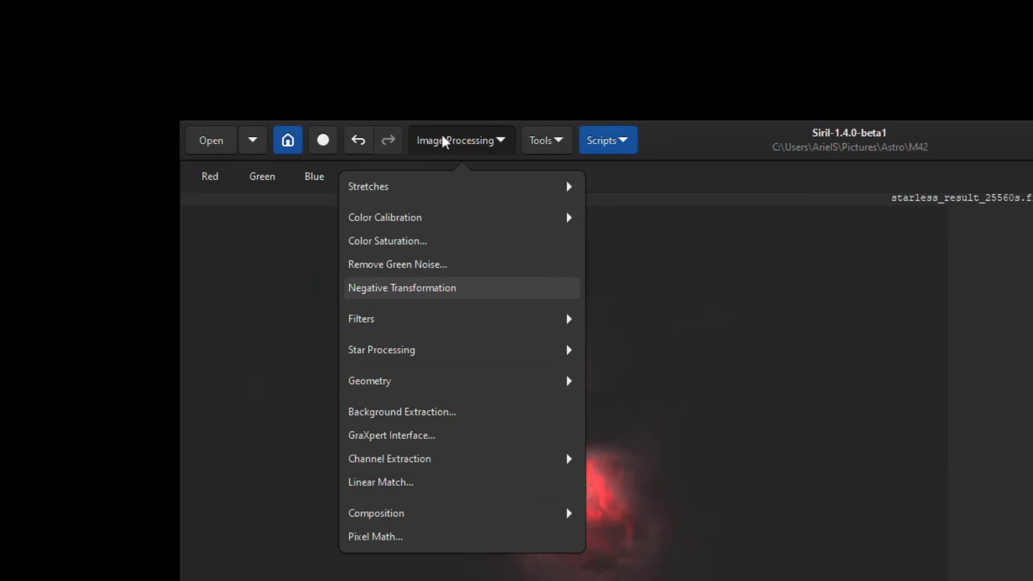
{"action": "left_click", "coordinate": [375, 186]}
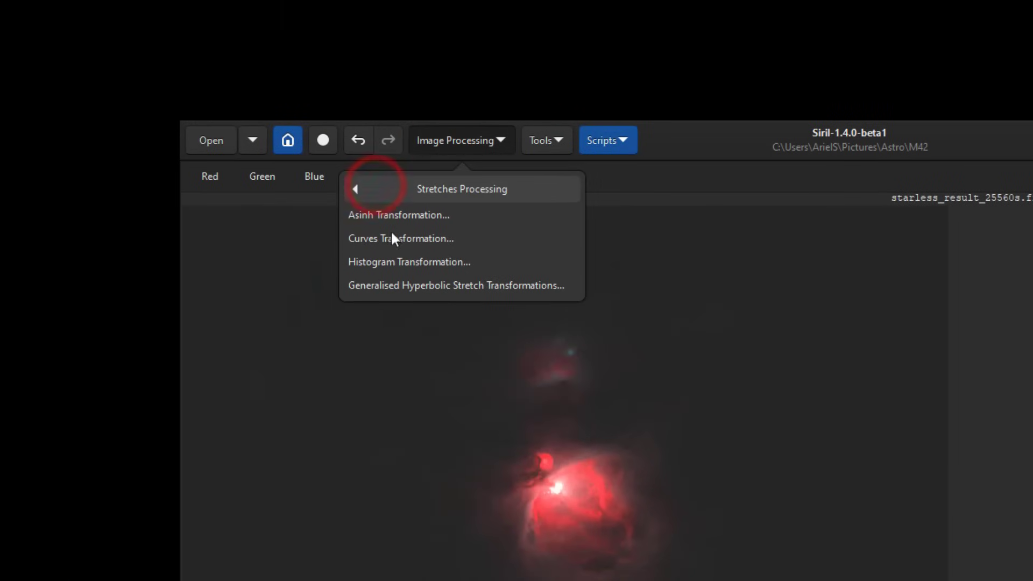
{"action": "left_click", "coordinate": [400, 260]}
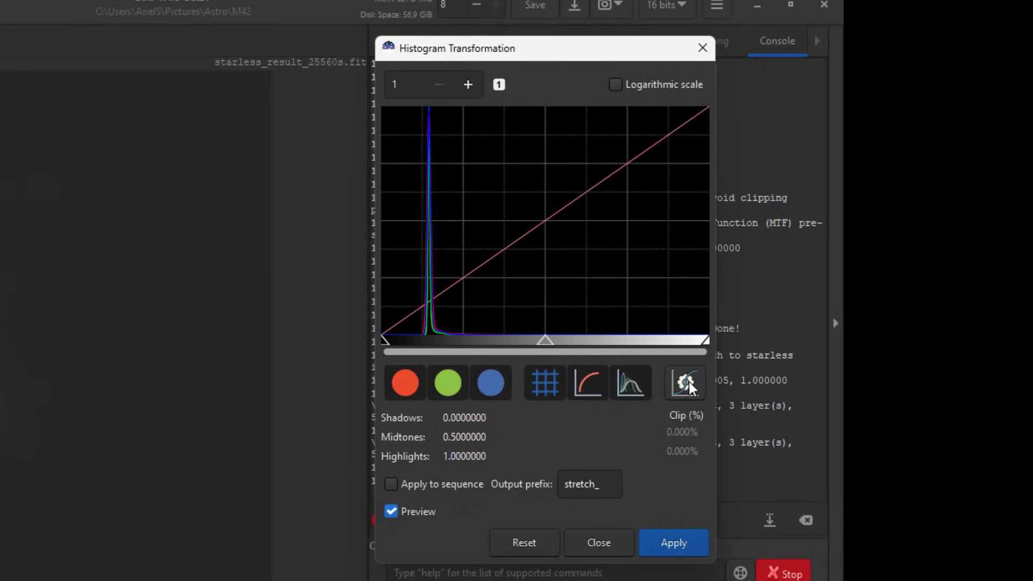
{"action": "left_click", "coordinate": [687, 385]}
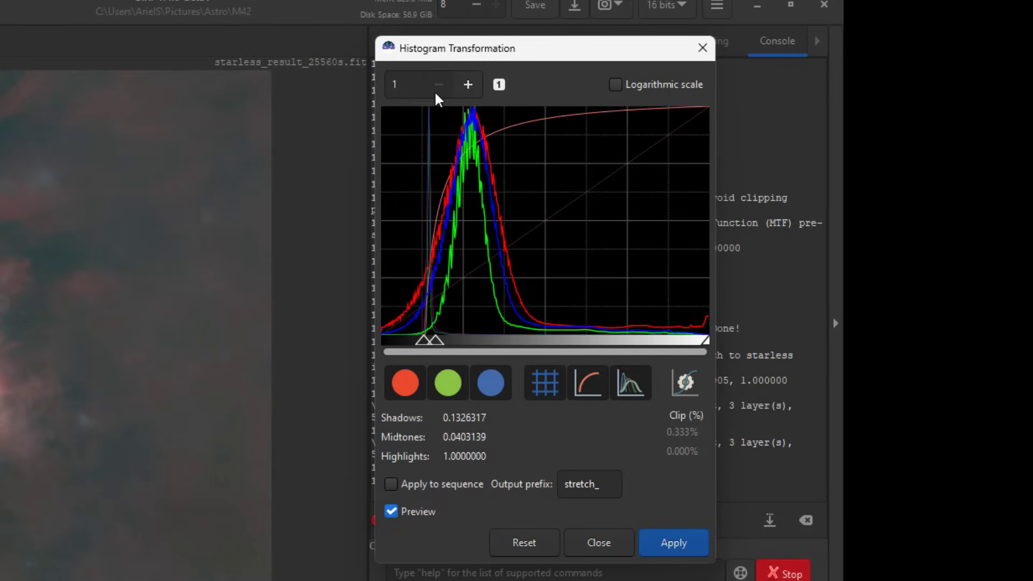
Examine the histogram curves at a higher zoom level and return the histogram zoom to 1
{"action": "left_click", "coordinate": [464, 86]}
{"action": "left_click", "coordinate": [463, 87]}
{"action": "left_click", "coordinate": [464, 86]}
{"action": "left_click", "coordinate": [462, 88]}
{"action": "left_click", "coordinate": [442, 86]}
{"action": "left_click", "coordinate": [443, 86]}
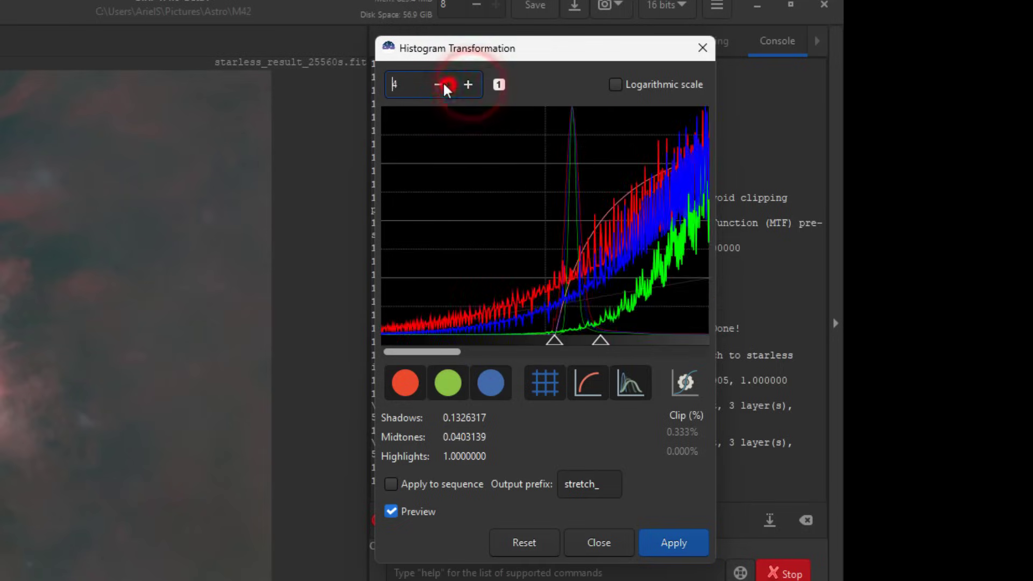
{"action": "left_click", "coordinate": [442, 86]}
{"action": "left_click", "coordinate": [442, 86]}
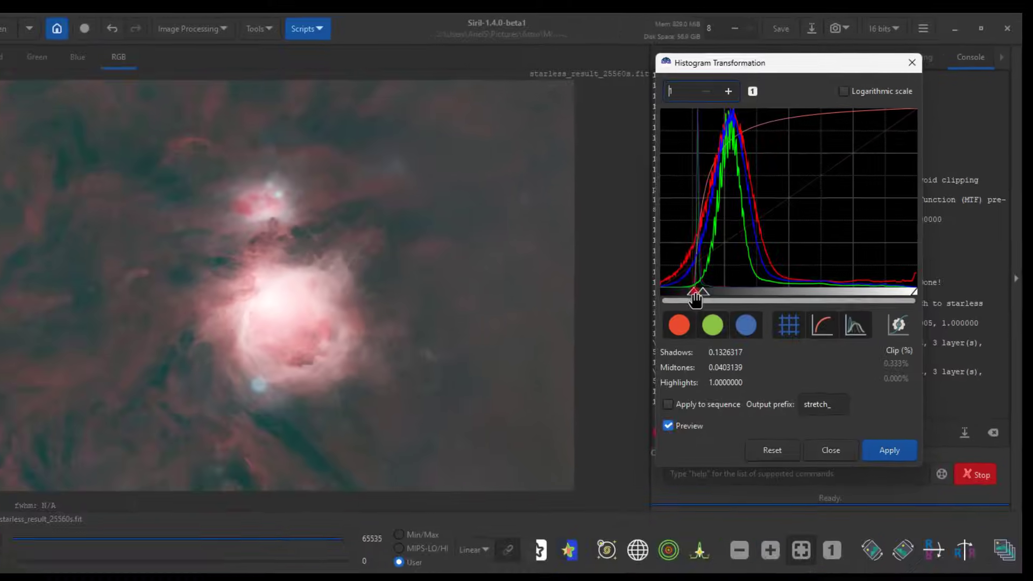
Set the histogram's shadows to 0.125 and midtones to about 0.1166, apply the stretch, and close the dialog
{"action": "left_click_drag", "start_coordinate": [695, 298], "coordinate": [693, 298]}
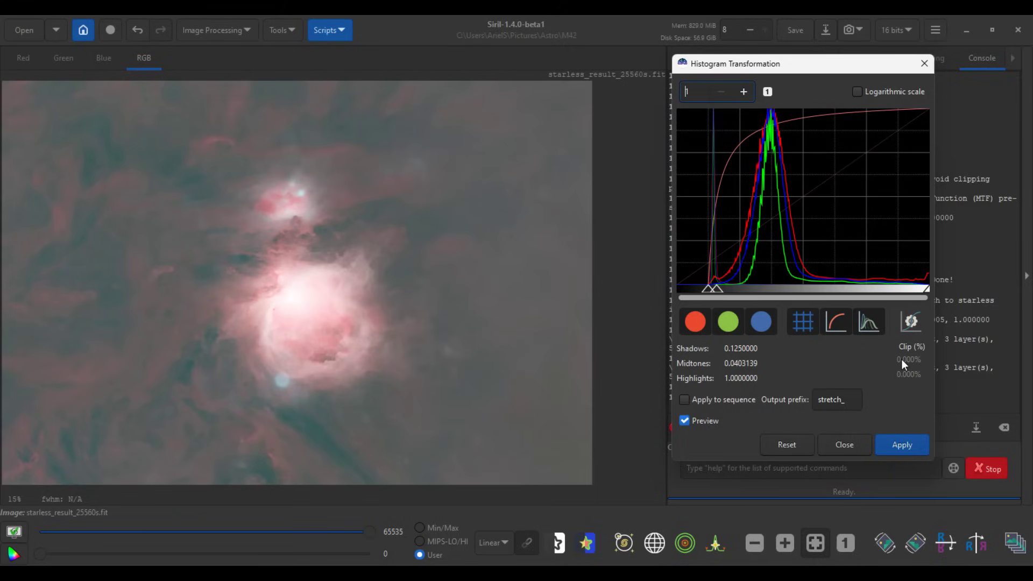
{"action": "left_click_drag", "start_coordinate": [715, 291], "coordinate": [732, 294]}
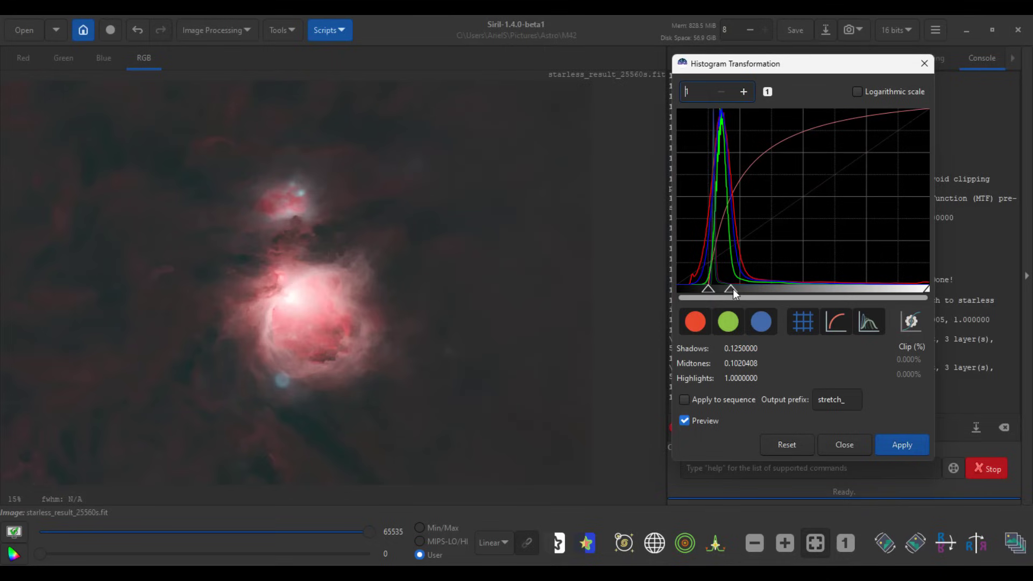
{"action": "left_click_drag", "start_coordinate": [733, 289], "coordinate": [735, 295]}
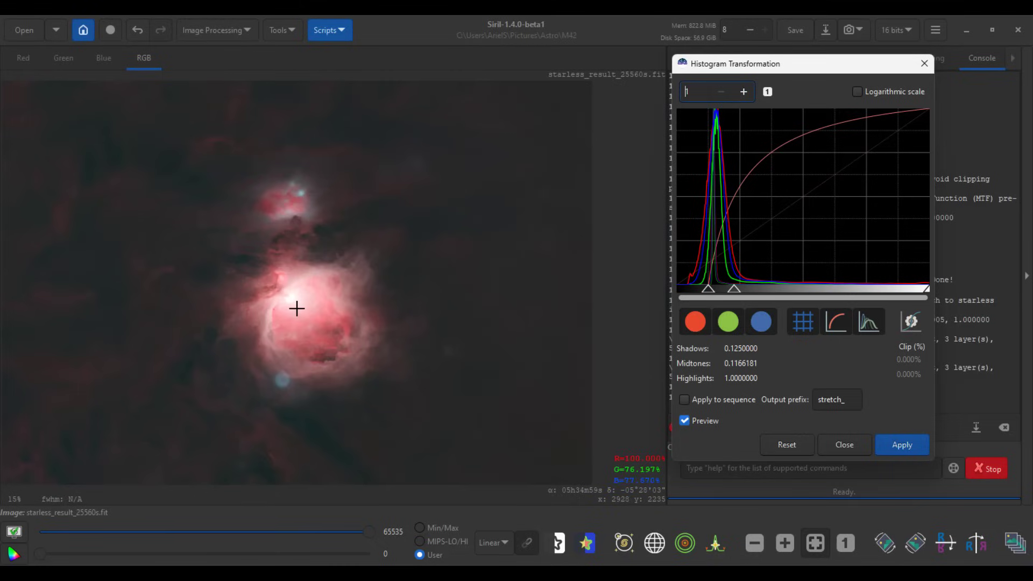
{"action": "scroll", "coordinate": [297, 308], "scroll_direction": "up", "scroll_amount": 1}
{"action": "scroll", "coordinate": [296, 309], "scroll_direction": "down", "scroll_amount": 2}
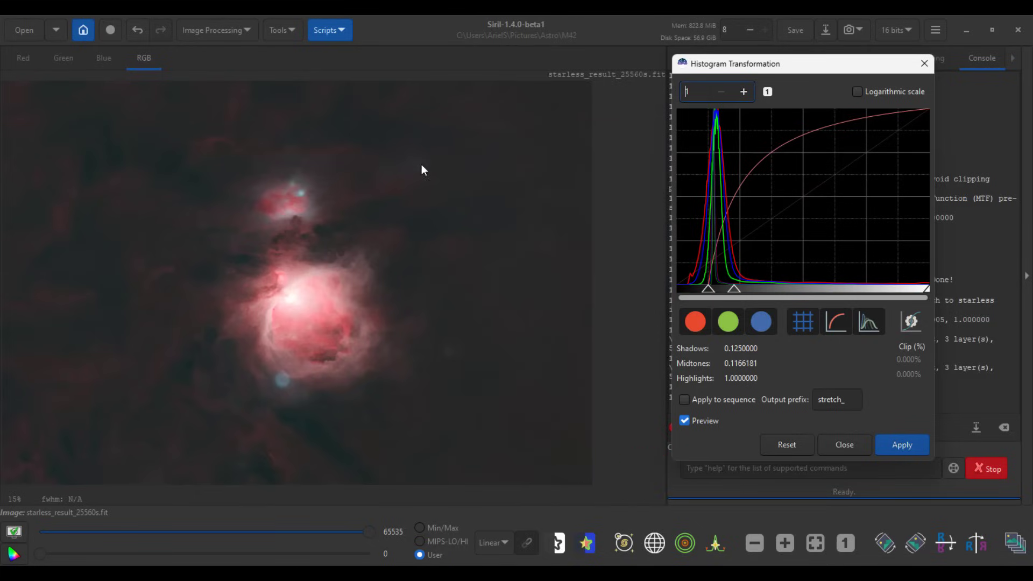
{"action": "left_click", "coordinate": [893, 444]}
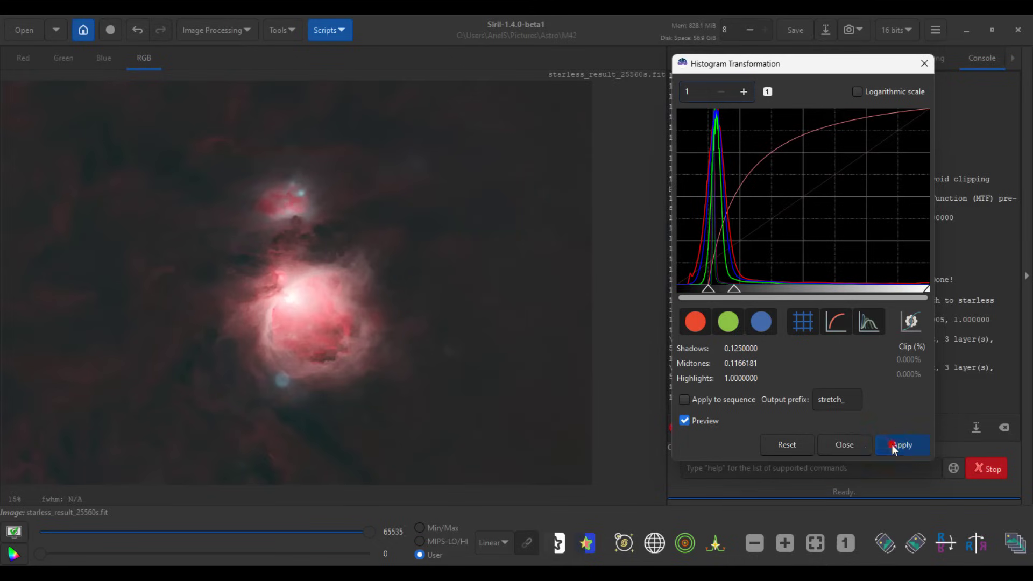
{"action": "left_click", "coordinate": [848, 444]}
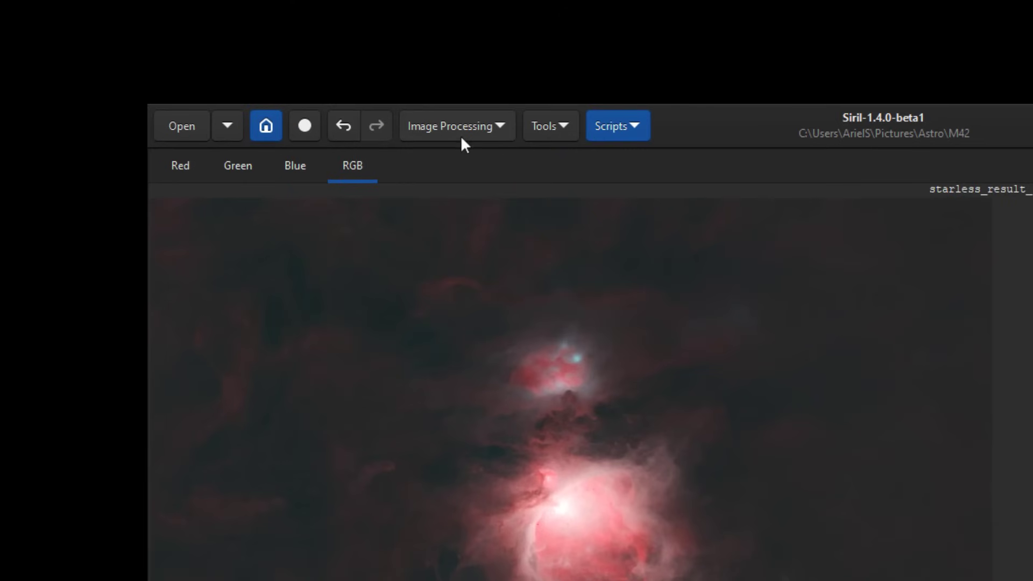
Open the Color Saturation dialog and move it clear of the nebula image
{"action": "left_click", "coordinate": [450, 122]}
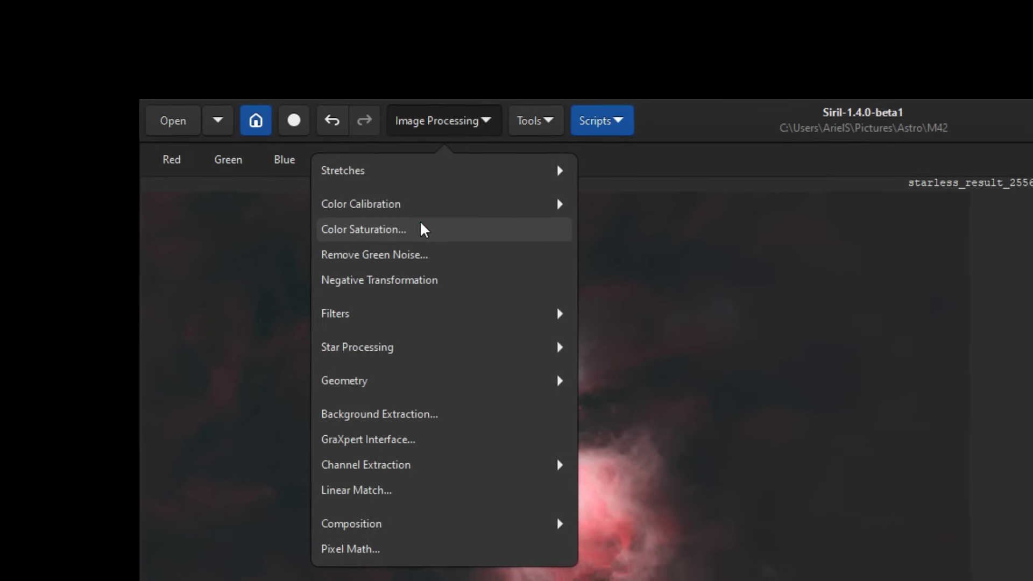
{"action": "left_click", "coordinate": [425, 236]}
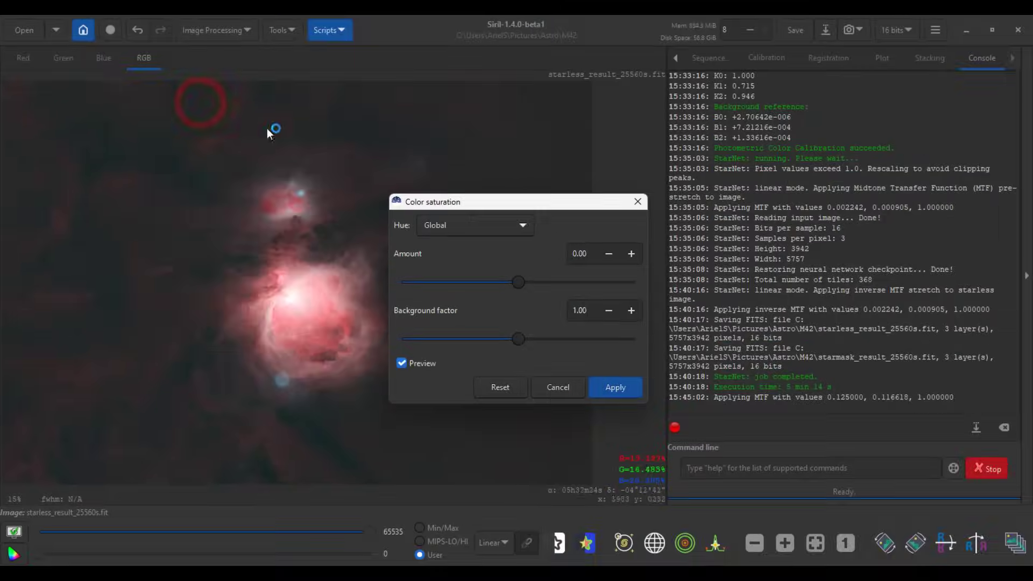
{"action": "left_click_drag", "start_coordinate": [449, 202], "coordinate": [691, 168]}
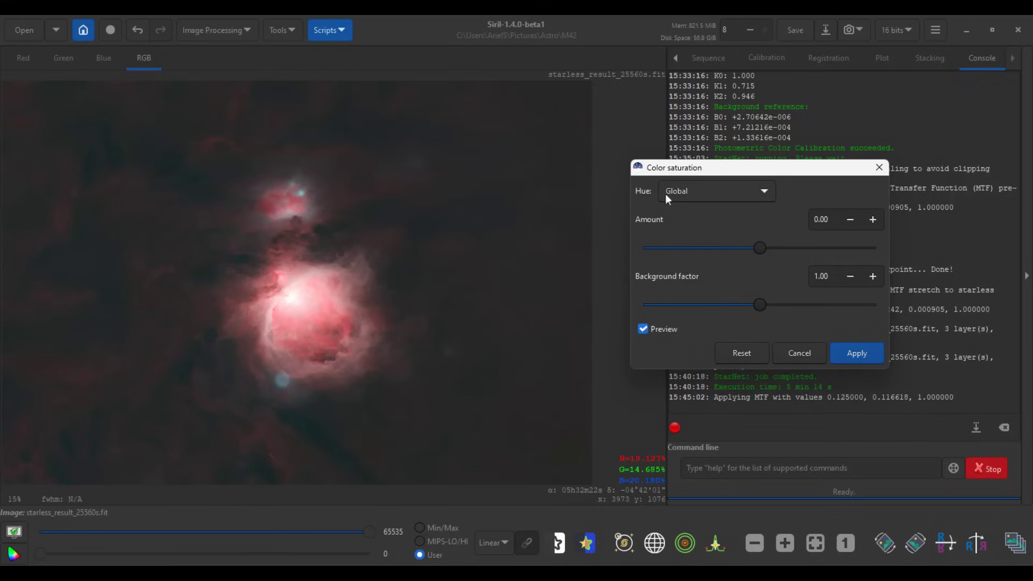
Look through the available hue ranges for color saturation and keep Global
{"action": "left_click", "coordinate": [766, 190]}
{"action": "key", "text": "Up"}
{"action": "key", "text": "Up"}
{"action": "key", "text": "Up"}
{"action": "key", "text": "Up"}
{"action": "key", "text": "Up"}
{"action": "key", "text": "Up"}
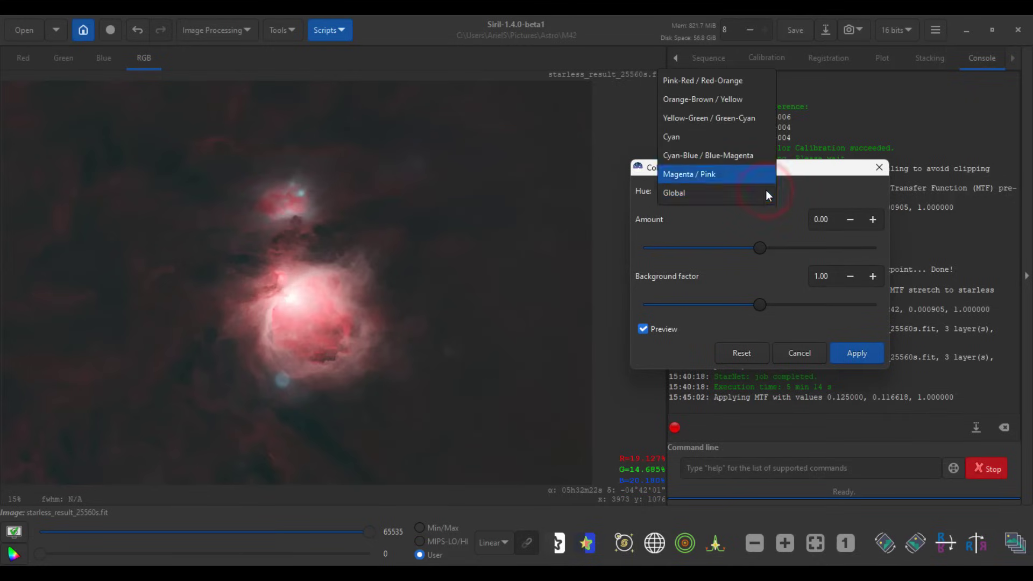
{"action": "key", "text": "Down"}
{"action": "key", "text": "Down"}
{"action": "key", "text": "Down"}
{"action": "key", "text": "Down"}
{"action": "key", "text": "Down"}
{"action": "key", "text": "Up"}
{"action": "key", "text": "Up"}
{"action": "key", "text": "Up"}
{"action": "key", "text": "Up"}
{"action": "key", "text": "Down"}
{"action": "key", "text": "Down"}
{"action": "key", "text": "Down"}
{"action": "key", "text": "Up"}
{"action": "key", "text": "Up"}
{"action": "key", "text": "Up"}
{"action": "key", "text": "Up"}
{"action": "key", "text": "Down"}
{"action": "key", "text": "Down"}
{"action": "key", "text": "Down"}
{"action": "key", "text": "Down"}
{"action": "key", "text": "Down"}
{"action": "key", "text": "Down"}
{"action": "key", "text": "Up"}
{"action": "key", "text": "Up"}
{"action": "key", "text": "Up"}
{"action": "key", "text": "Up"}
{"action": "key", "text": "Up"}
{"action": "key", "text": "Up"}
{"action": "key", "text": "Down"}
{"action": "key", "text": "Down"}
{"action": "key", "text": "Down"}
{"action": "key", "text": "Down"}
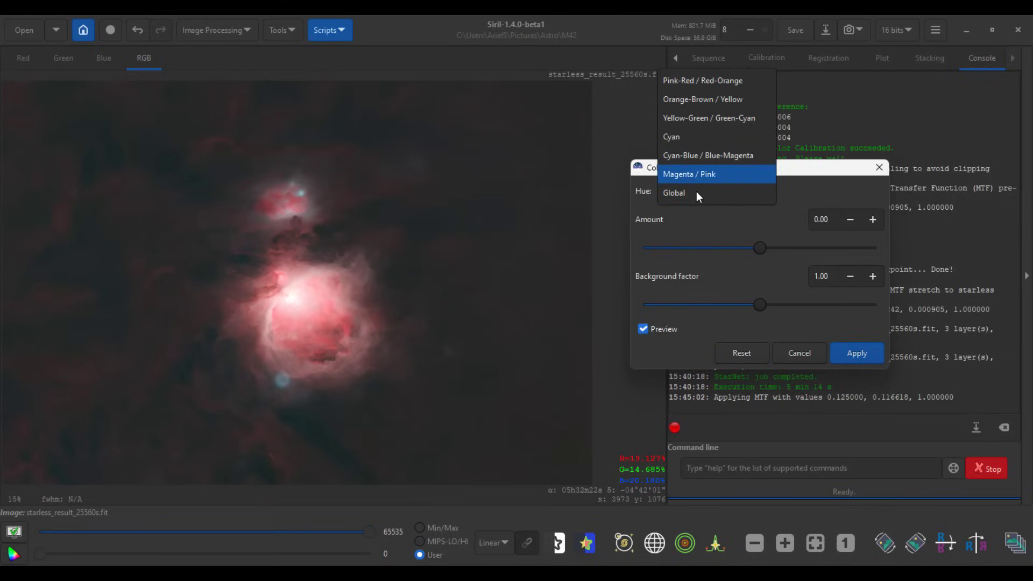
{"action": "left_click", "coordinate": [702, 224]}
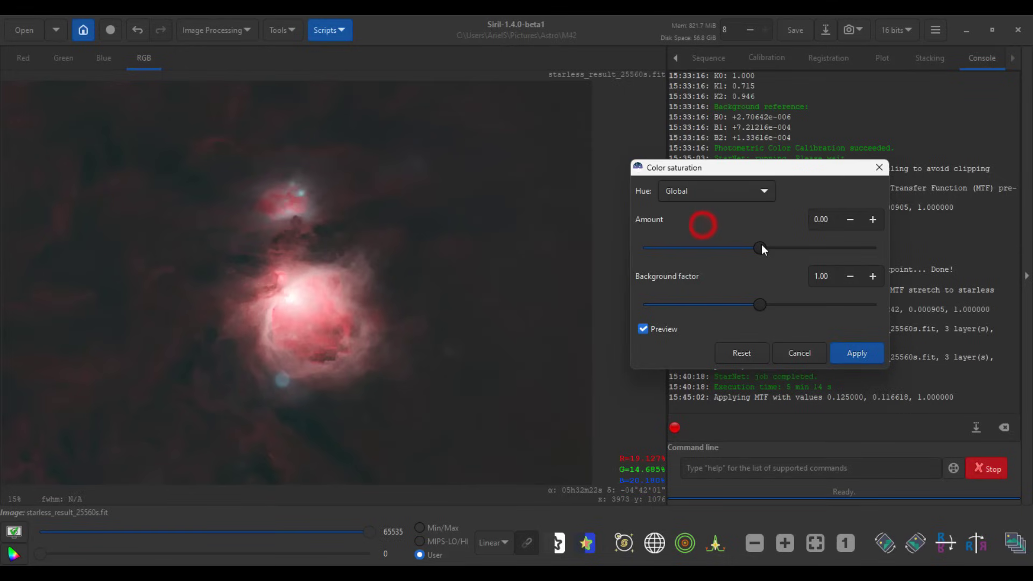
Preview a saturation amount of 1.00 on the Global, Pink-Red / Red-Orange, Orange-Brown / Yellow, Yellow-Green / Green-Cyan and Magenta / Pink hues
{"action": "left_click_drag", "start_coordinate": [761, 245], "coordinate": [875, 248]}
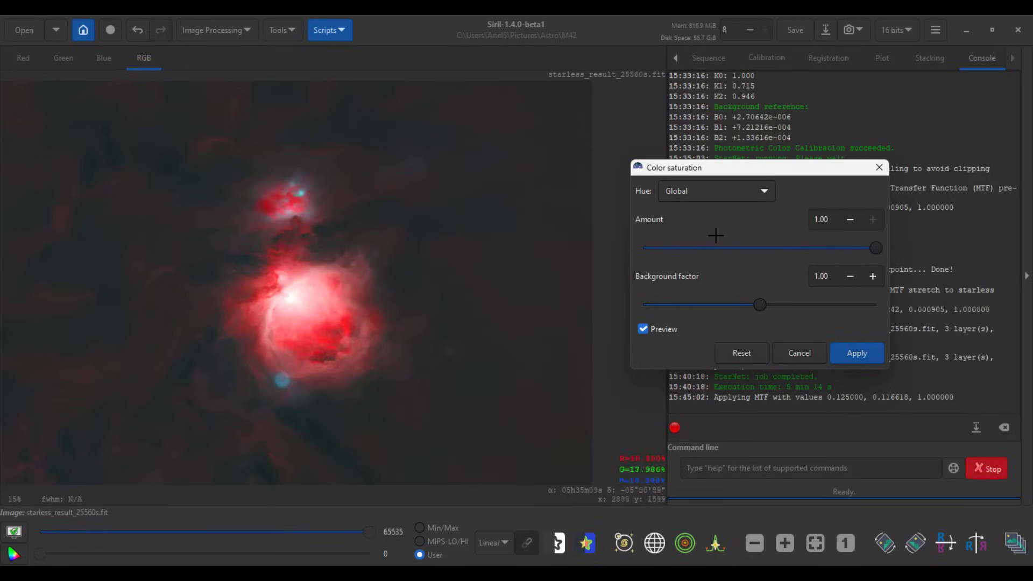
{"action": "left_click", "coordinate": [770, 191]}
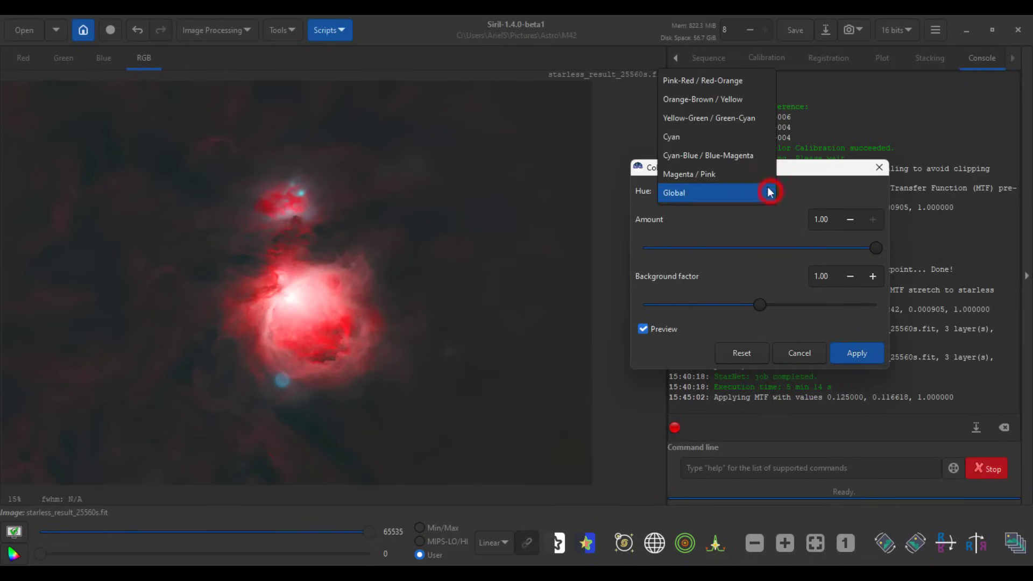
{"action": "left_click", "coordinate": [731, 84]}
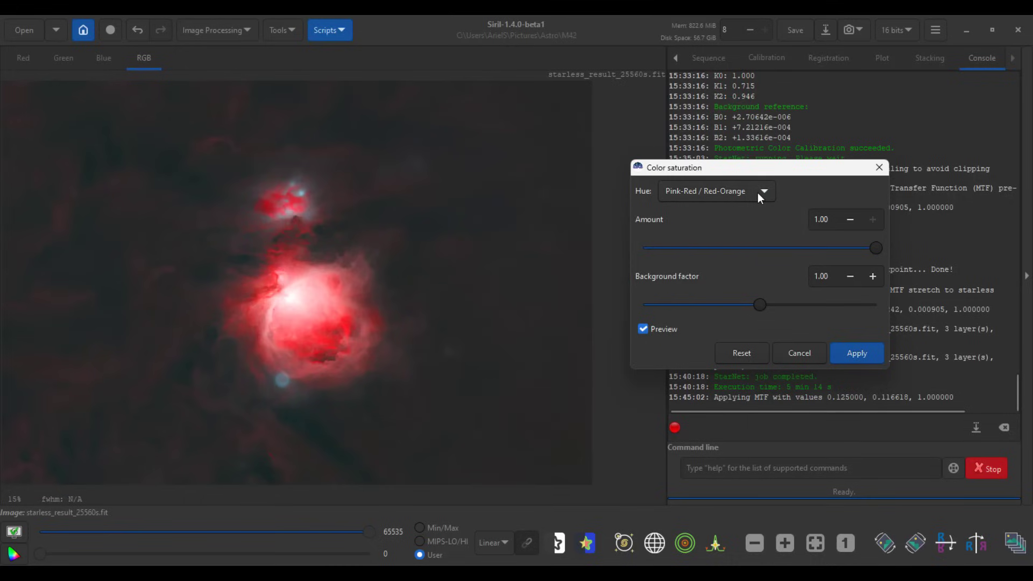
{"action": "left_click", "coordinate": [757, 193]}
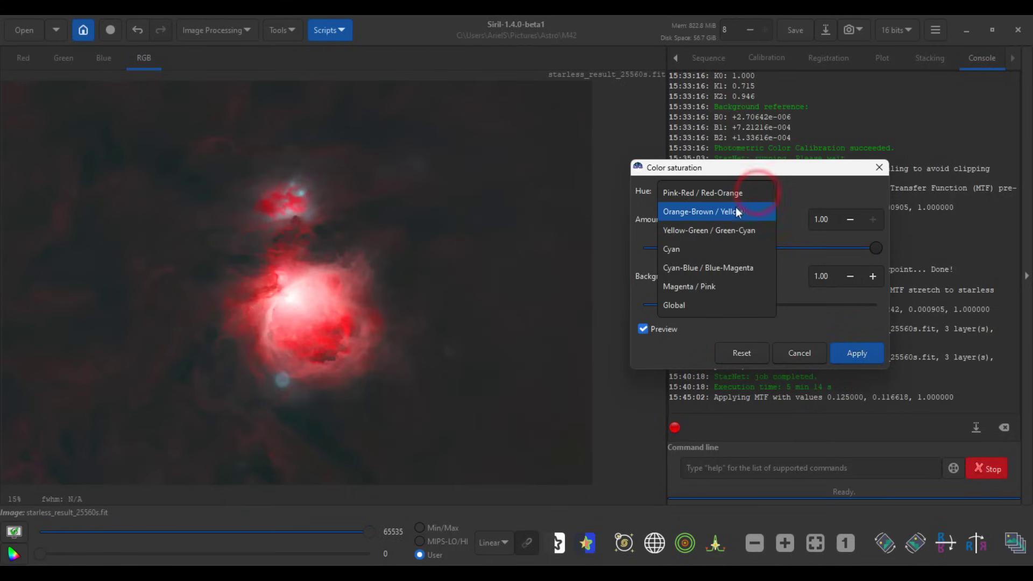
{"action": "left_click", "coordinate": [736, 208]}
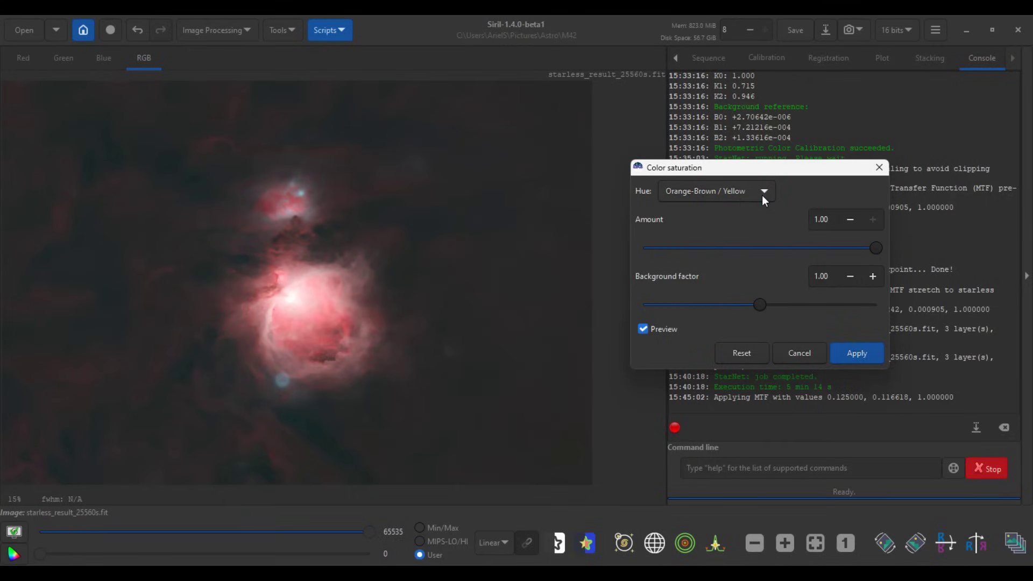
{"action": "left_click", "coordinate": [761, 195]}
{"action": "left_click", "coordinate": [747, 218]}
{"action": "left_click", "coordinate": [745, 198]}
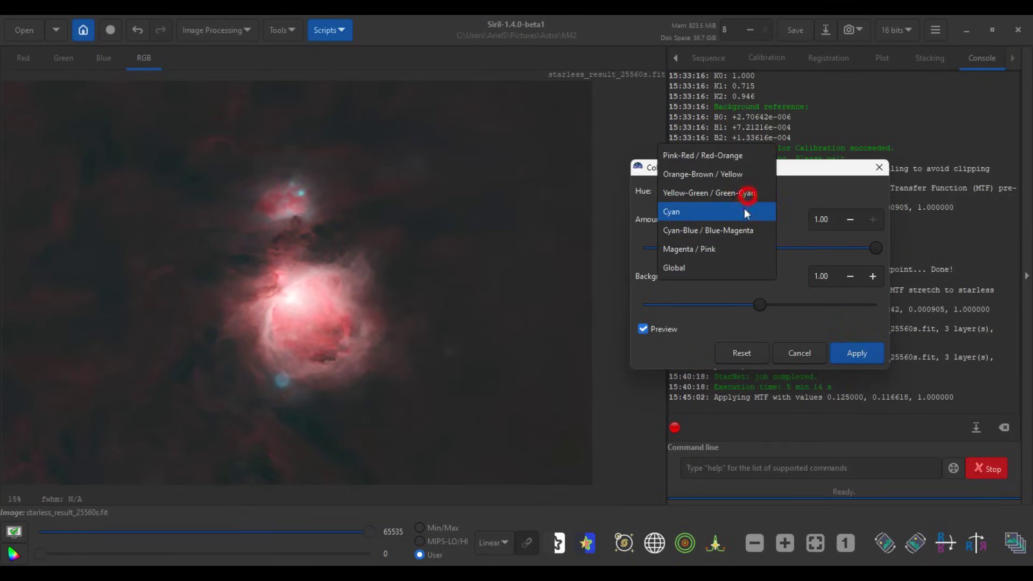
{"action": "left_click", "coordinate": [732, 251]}
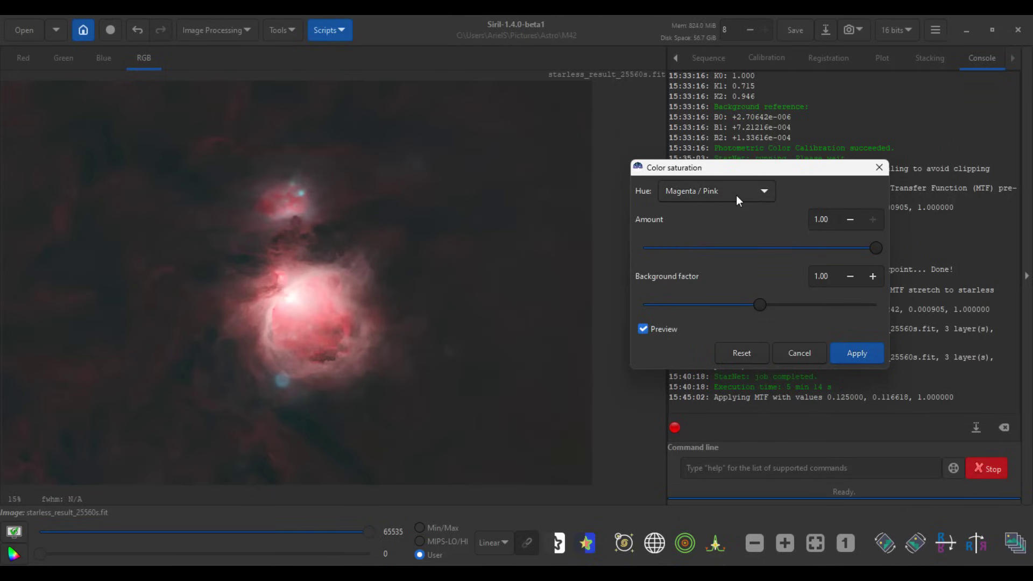
Set the color saturation hue to Global and its amount to 0.23
{"action": "left_click", "coordinate": [736, 196]}
{"action": "left_click", "coordinate": [725, 214]}
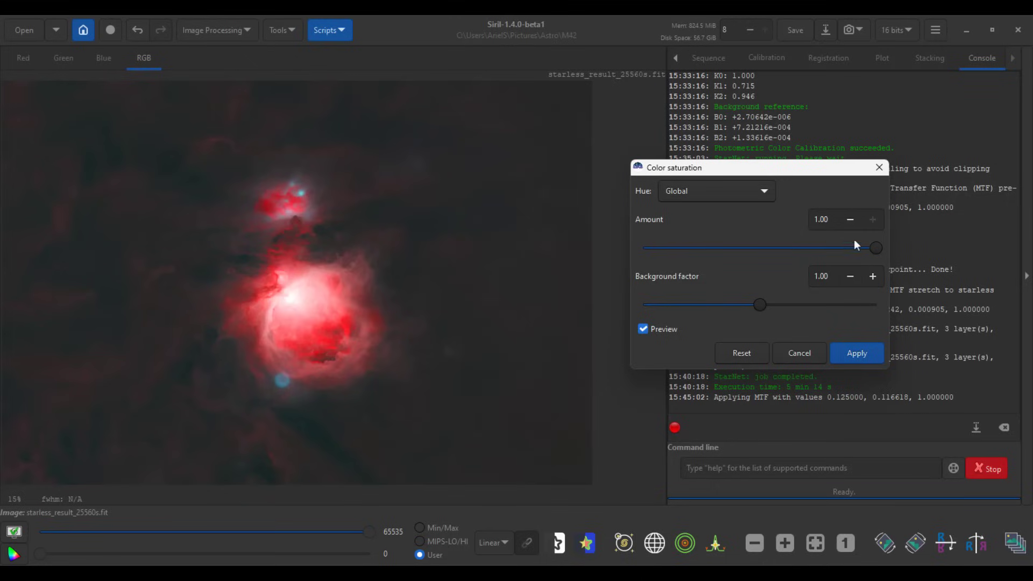
{"action": "left_click_drag", "start_coordinate": [876, 246], "coordinate": [786, 252]}
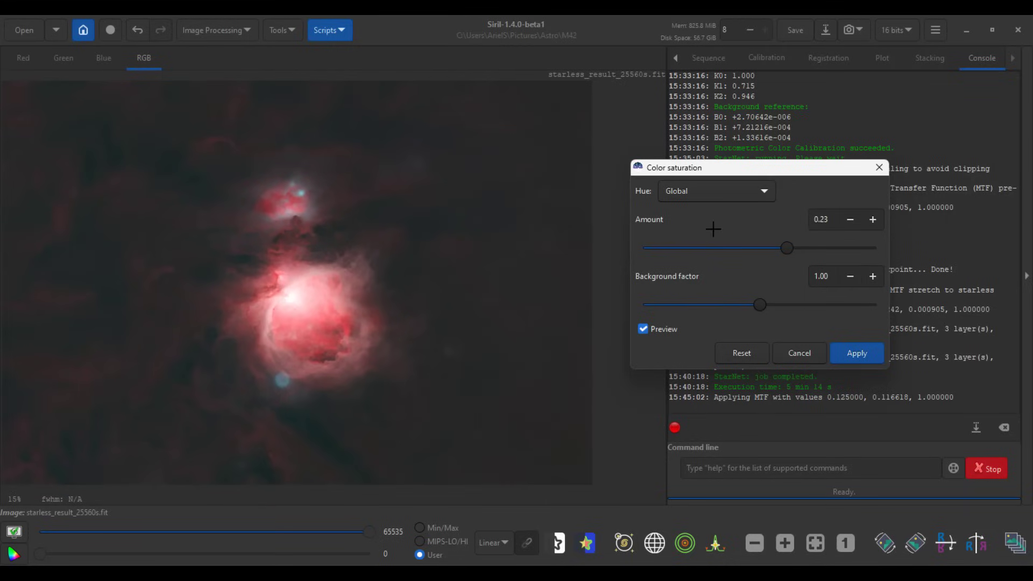
Apply the color saturation with an amount of 0.25 and save the starless image
{"action": "double_click", "coordinate": [828, 220]}
{"action": "type", "text": ".25"}
{"action": "key", "text": "Return"}
{"action": "left_click", "coordinate": [853, 352]}
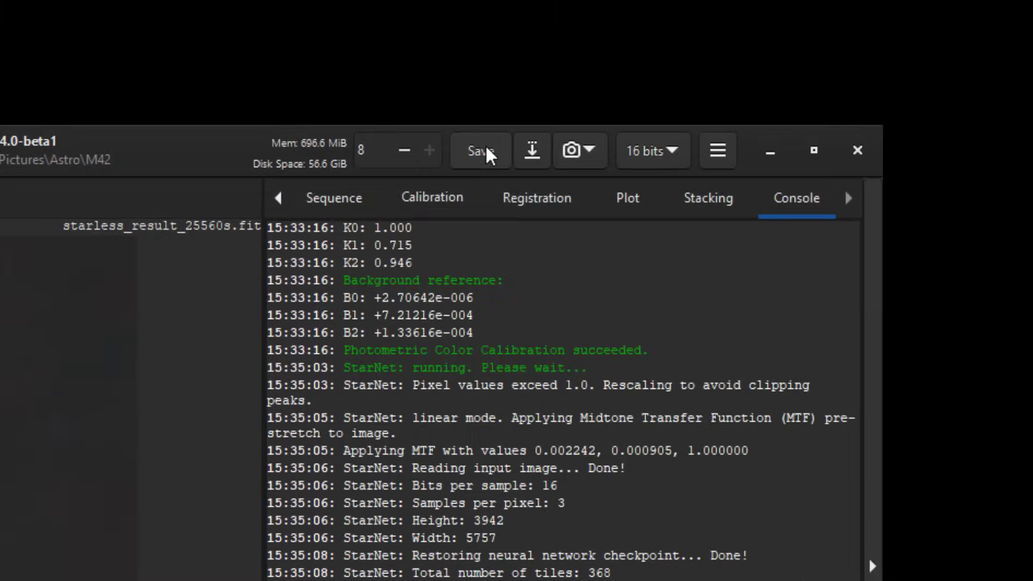
{"action": "left_click", "coordinate": [799, 31]}
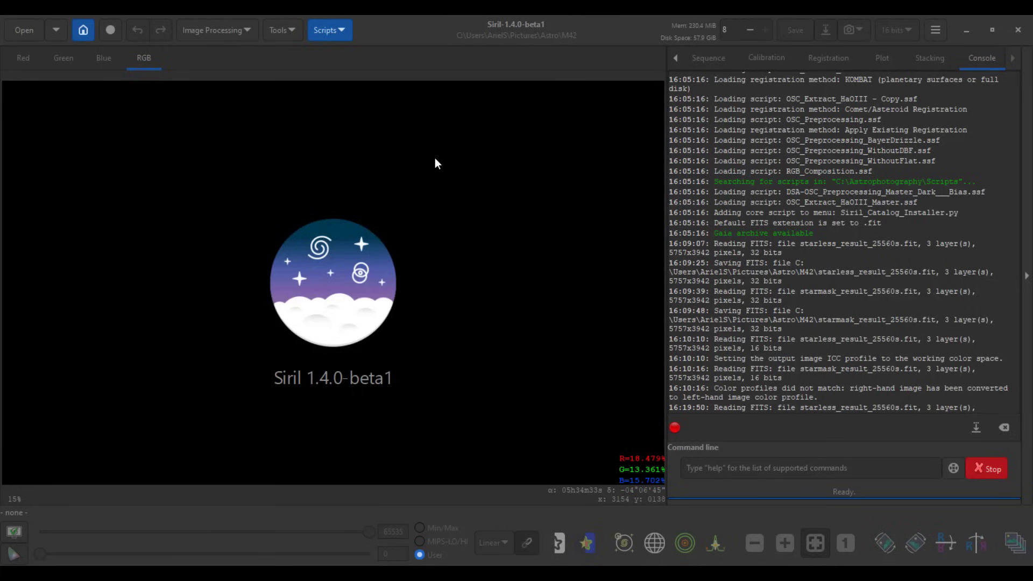
Open Star Recomposition and load starless_result_25560s.fit as the background image
{"action": "left_click", "coordinate": [233, 29]}
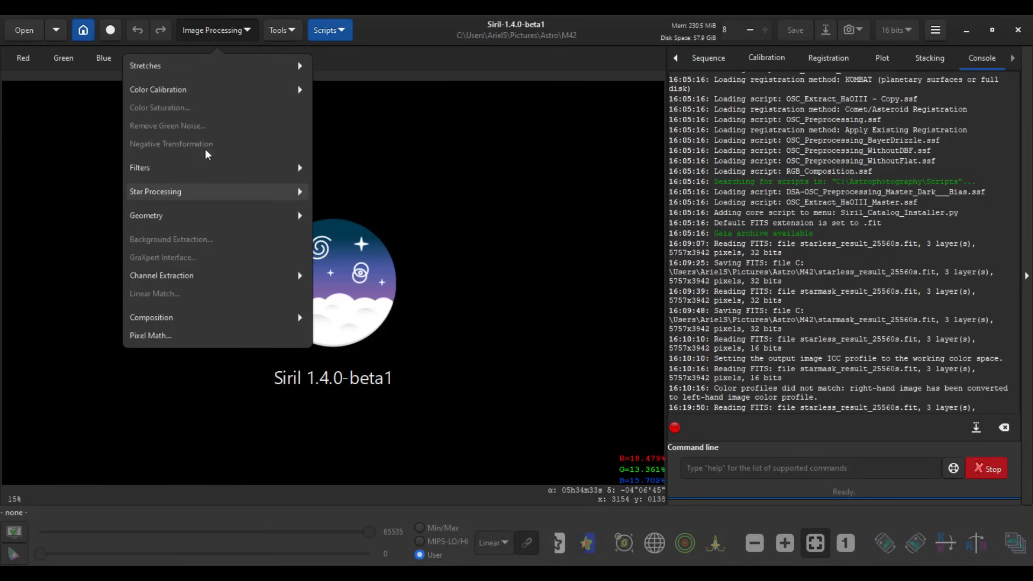
{"action": "left_click", "coordinate": [195, 192]}
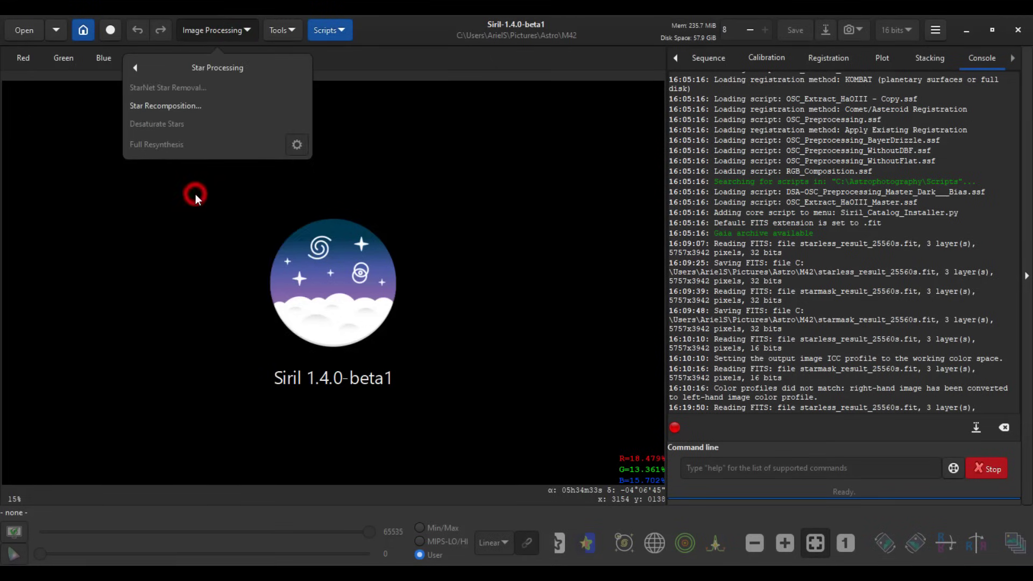
{"action": "left_click", "coordinate": [178, 105]}
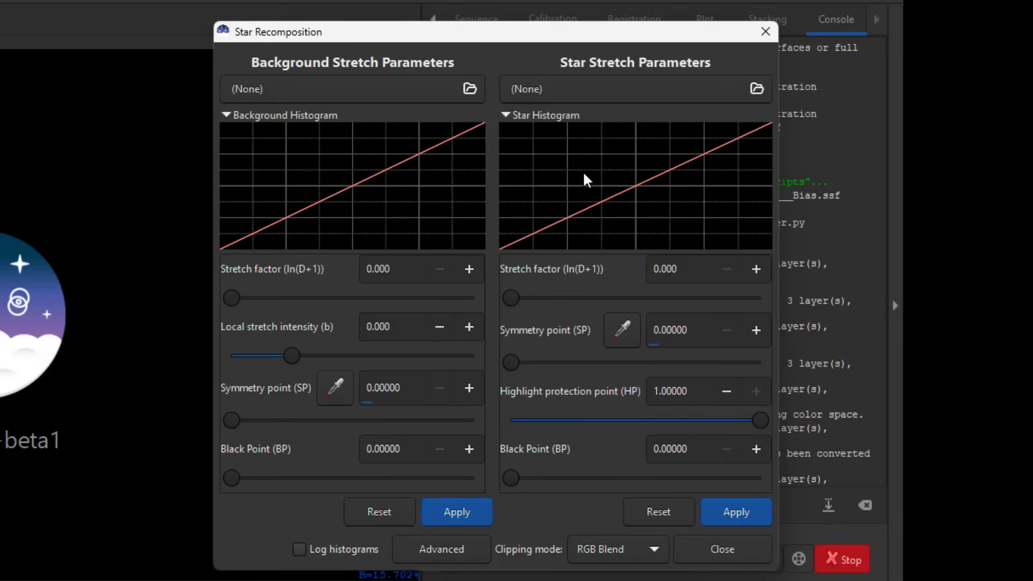
{"action": "left_click", "coordinate": [470, 87]}
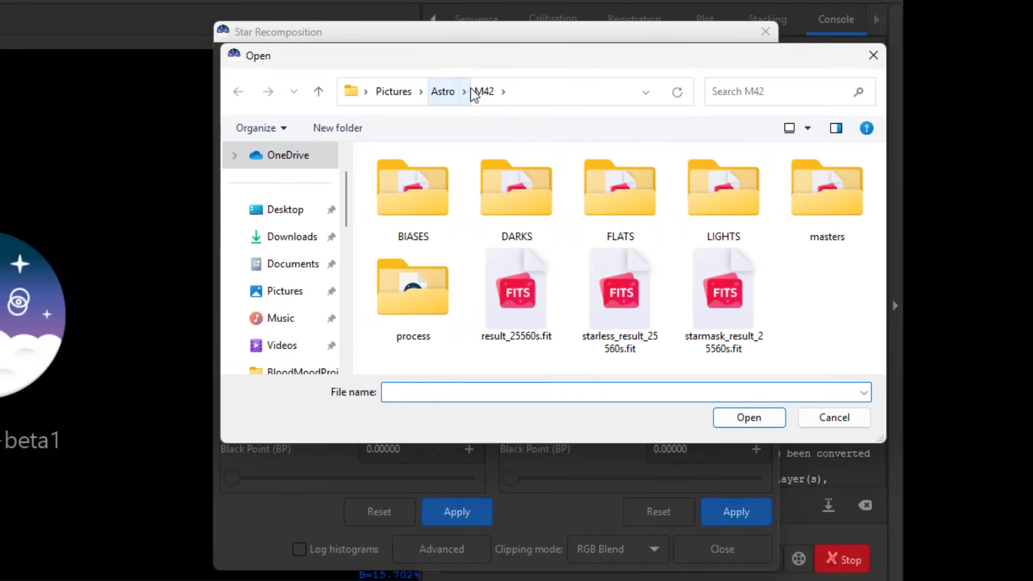
{"action": "left_click", "coordinate": [622, 300]}
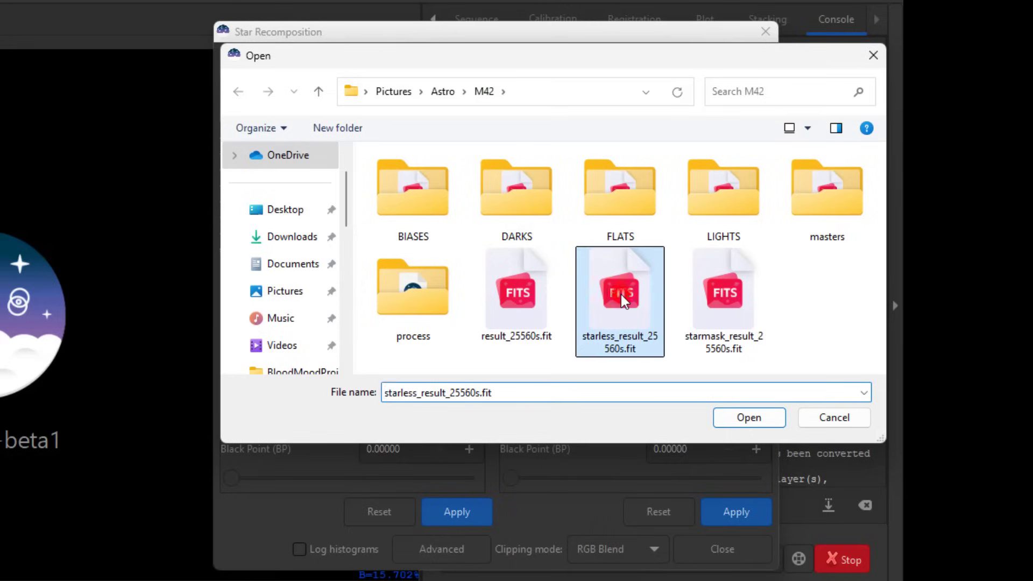
{"action": "left_click", "coordinate": [744, 418]}
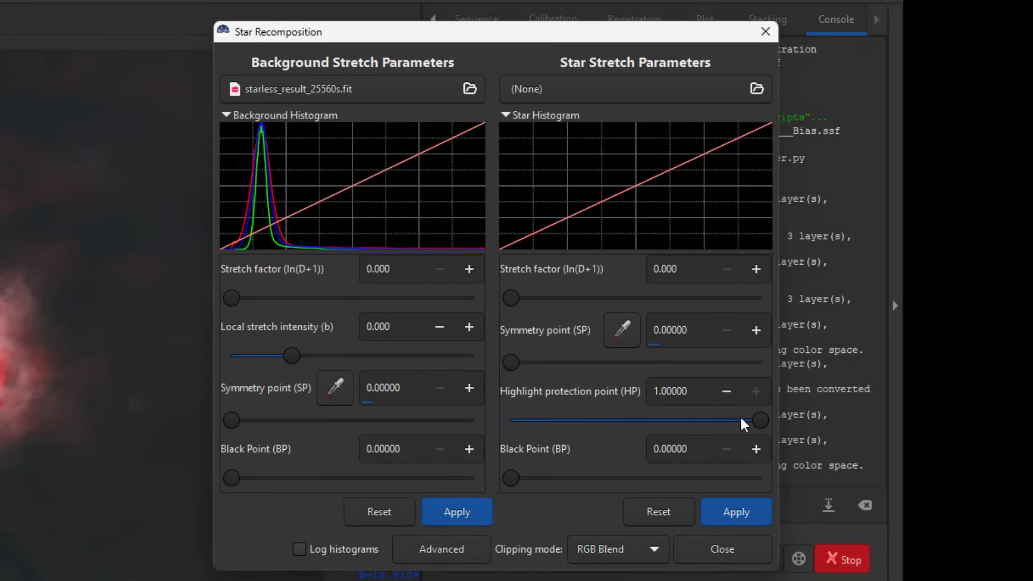
Load starmask_result_25560s.fit as the star image for the recomposition
{"action": "left_click", "coordinate": [758, 88]}
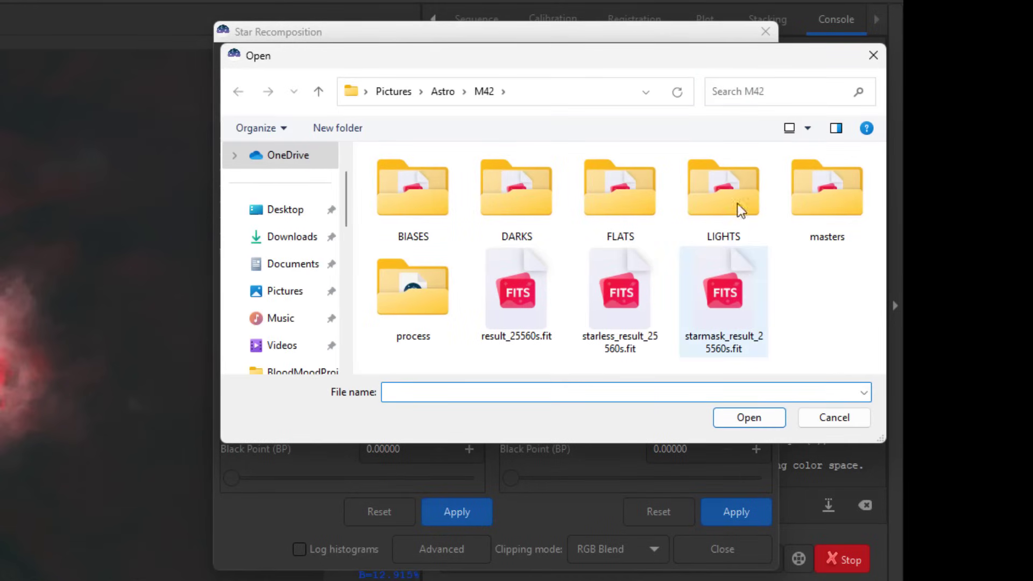
{"action": "left_click", "coordinate": [719, 301]}
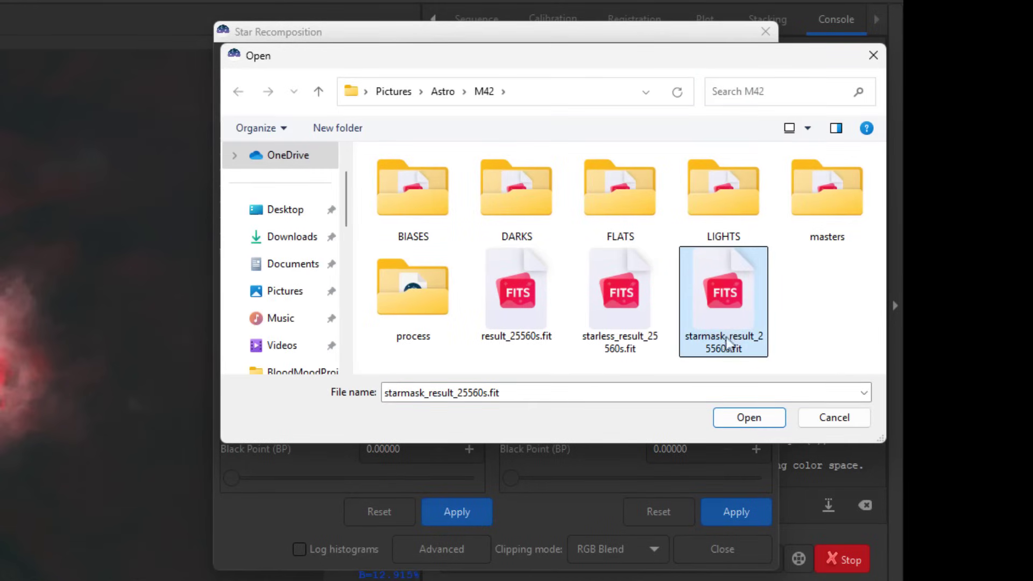
{"action": "left_click", "coordinate": [742, 418]}
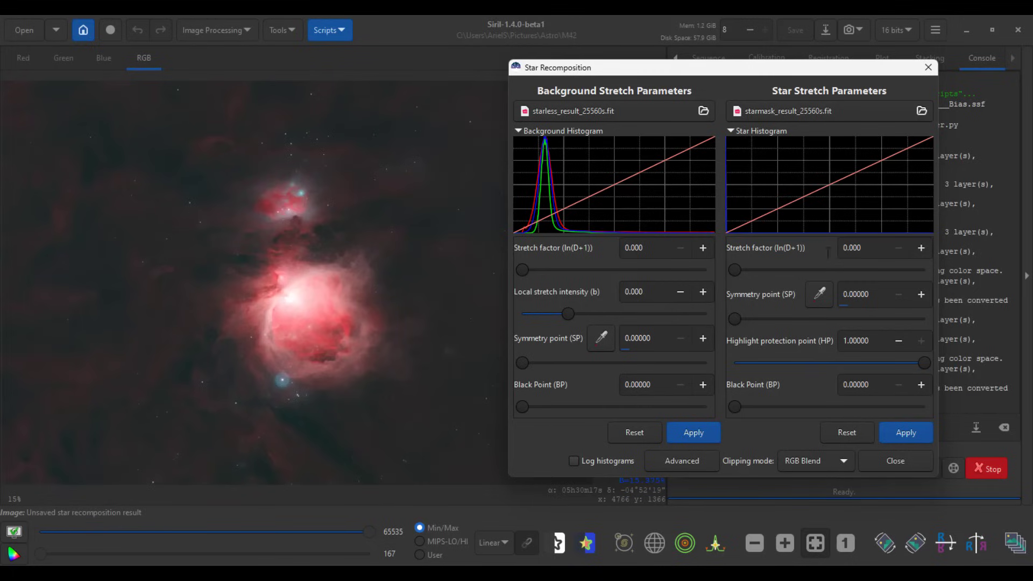
Preview a star stretch factor of 5.000 and move the Star Recomposition dialog clear of the nebula
{"action": "double_click", "coordinate": [867, 245]}
{"action": "key", "text": "Return"}
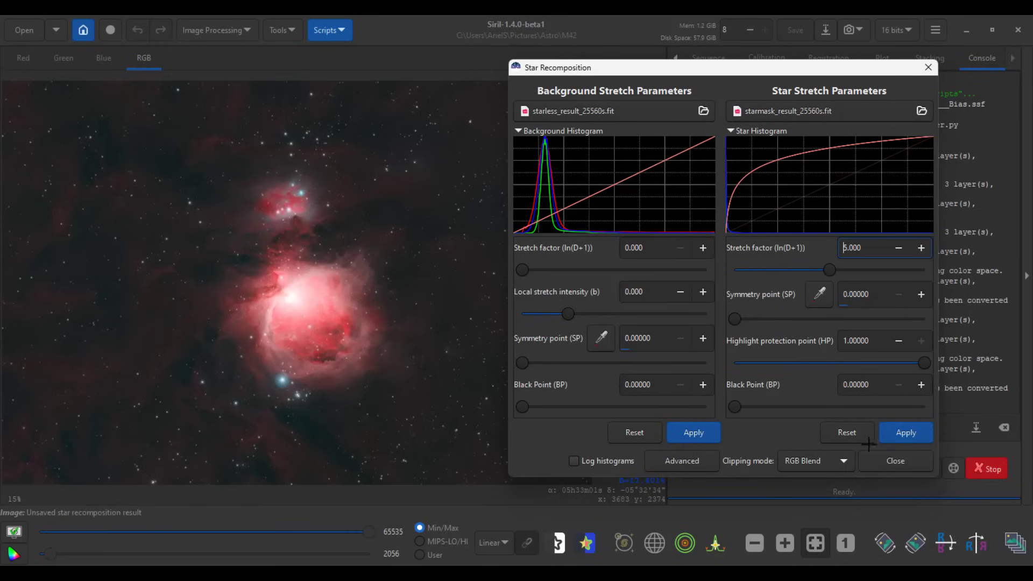
{"action": "left_click_drag", "start_coordinate": [573, 67], "coordinate": [631, 61]}
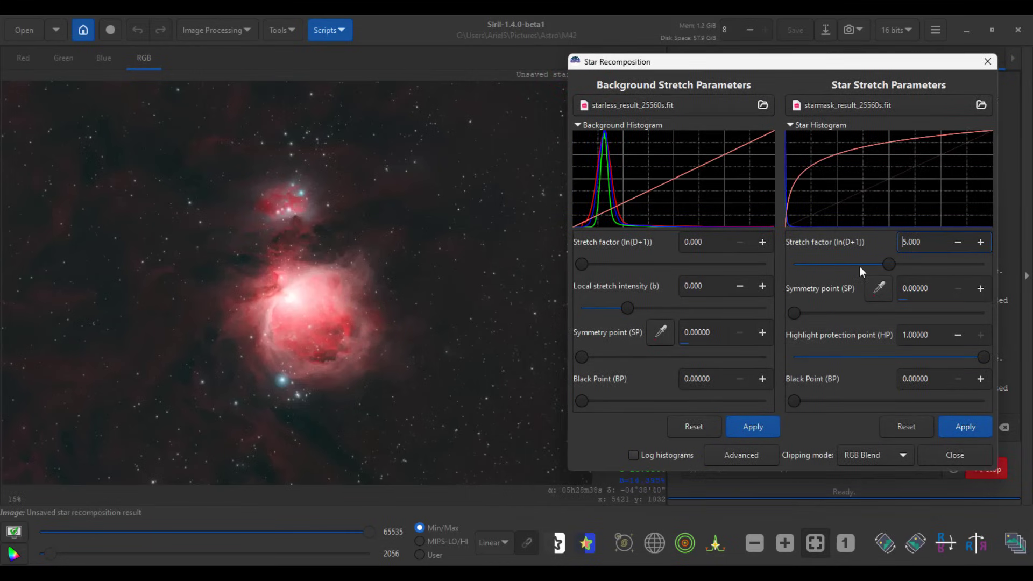
Apply a star stretch factor of 2.5 to the star mask and close Star Recomposition
{"action": "double_click", "coordinate": [921, 243]}
{"action": "type", "text": "2.5"}
{"action": "key", "text": "Return"}
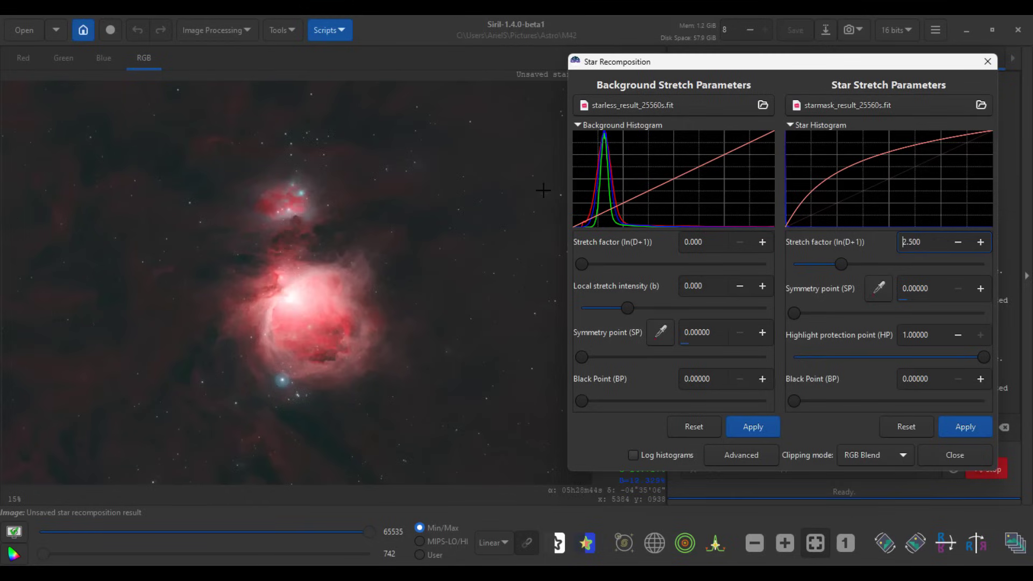
{"action": "left_click", "coordinate": [969, 427]}
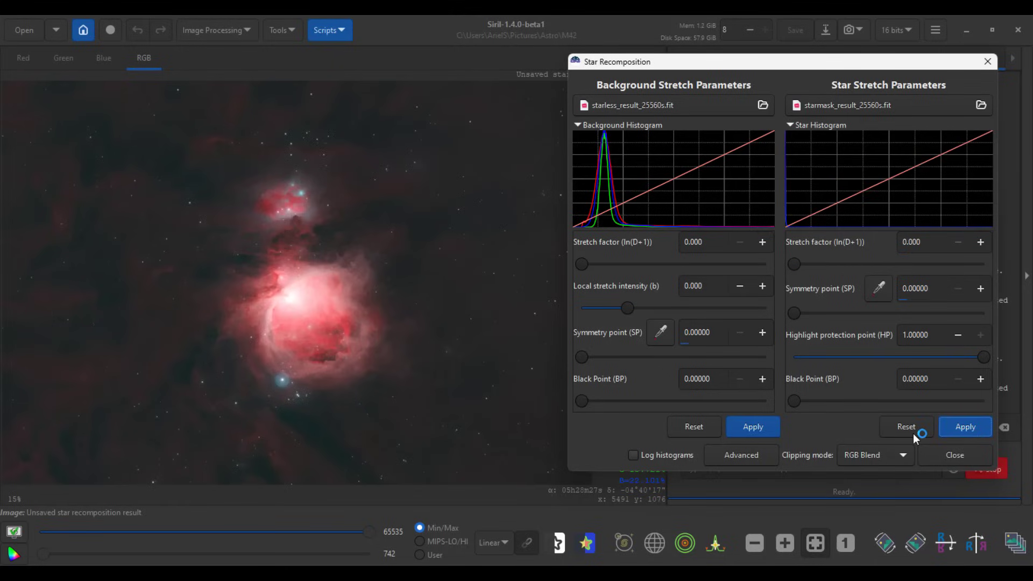
{"action": "left_click", "coordinate": [957, 454]}
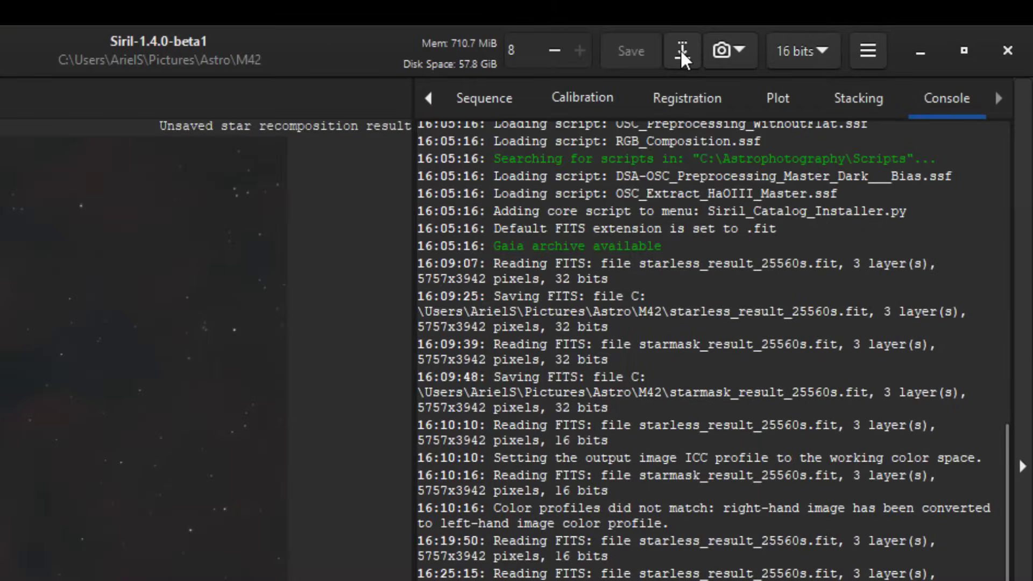
Start saving the recomposed image as a new file and name it M42
{"action": "left_click", "coordinate": [680, 49]}
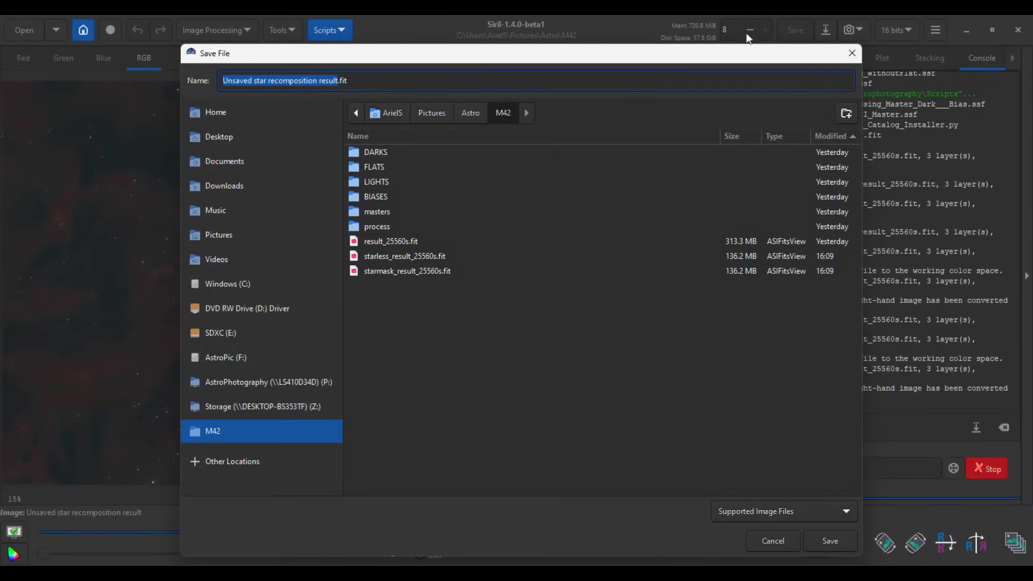
{"action": "left_click", "coordinate": [102, 56]}
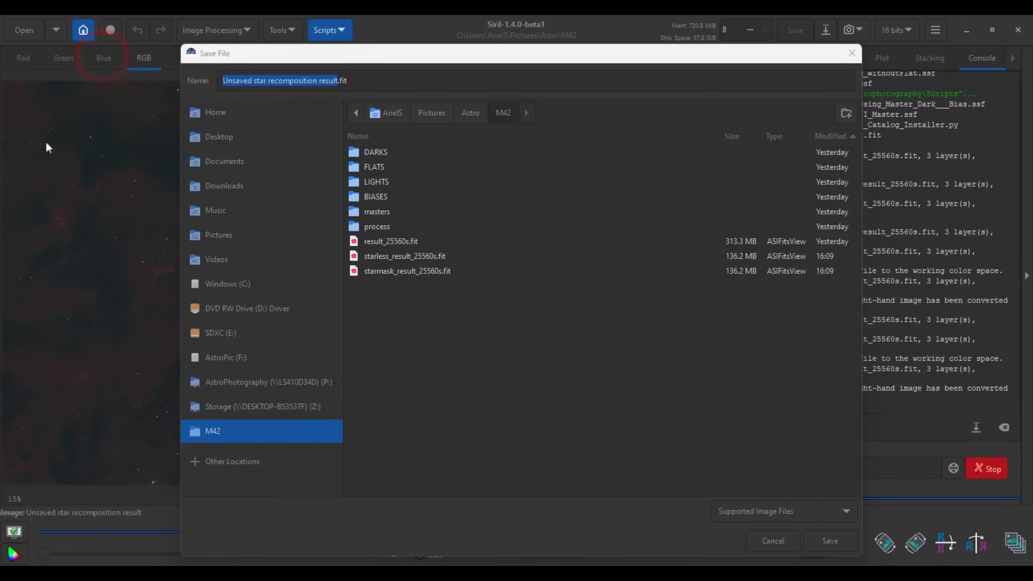
{"action": "left_click", "coordinate": [317, 81]}
{"action": "left_click_drag", "start_coordinate": [338, 80], "coordinate": [183, 86]}
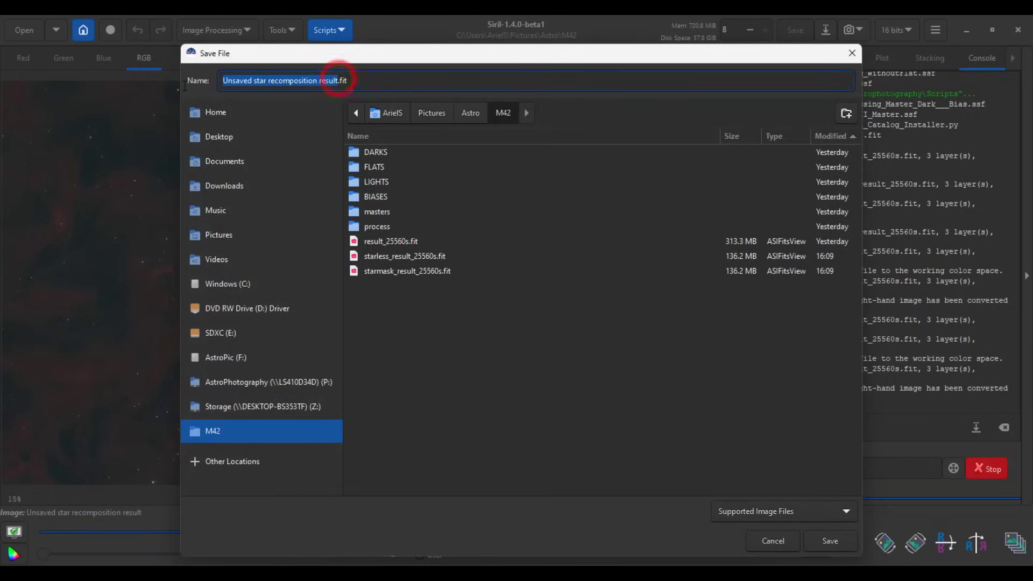
{"action": "left_click_drag", "start_coordinate": [356, 81], "coordinate": [167, 56]}
{"action": "type", "text": "M42"}
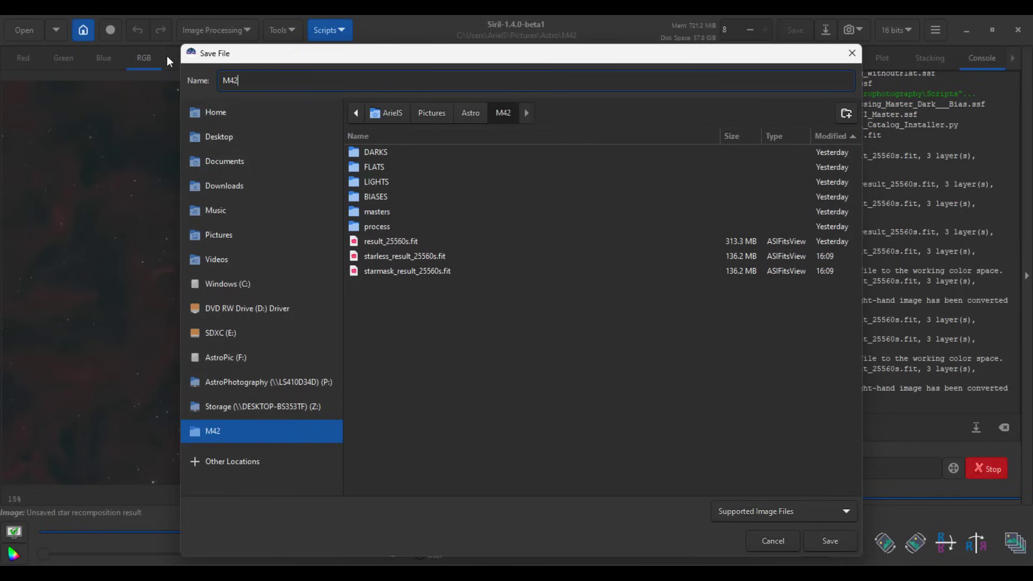
Set the save format to TIFF
{"action": "left_click", "coordinate": [764, 509]}
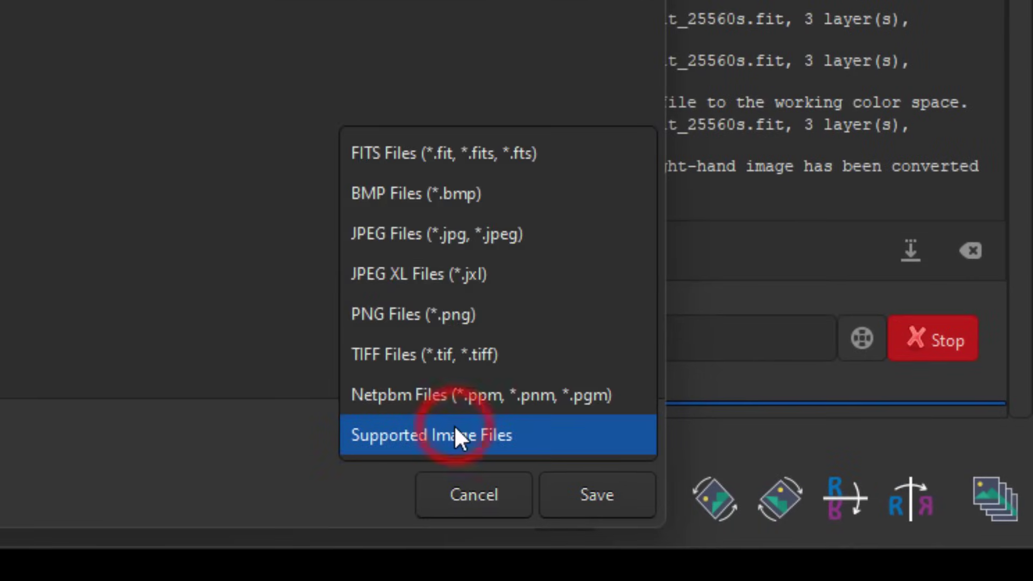
{"action": "key", "text": "Up"}
{"action": "key", "text": "Up"}
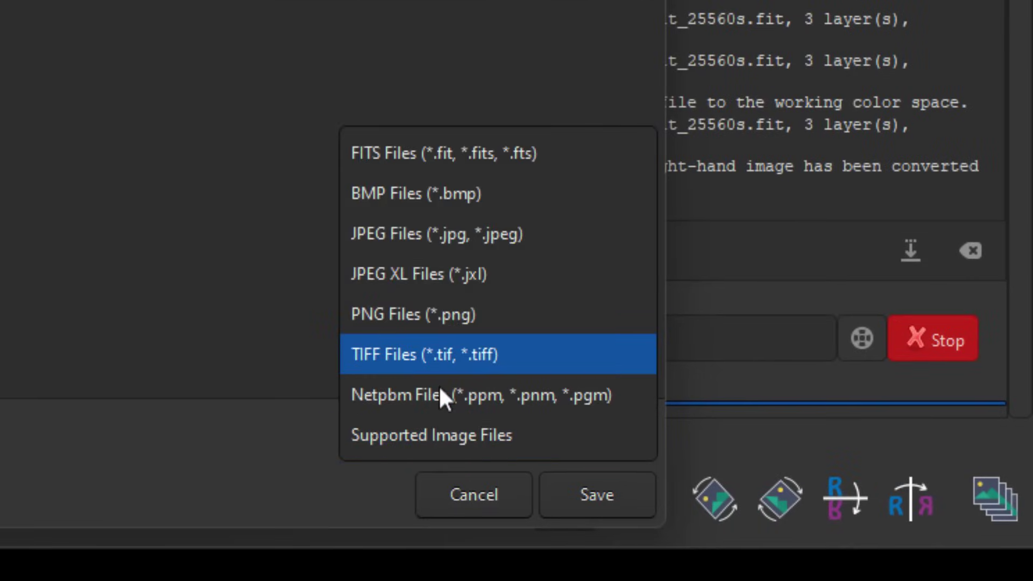
{"action": "left_click", "coordinate": [425, 349]}
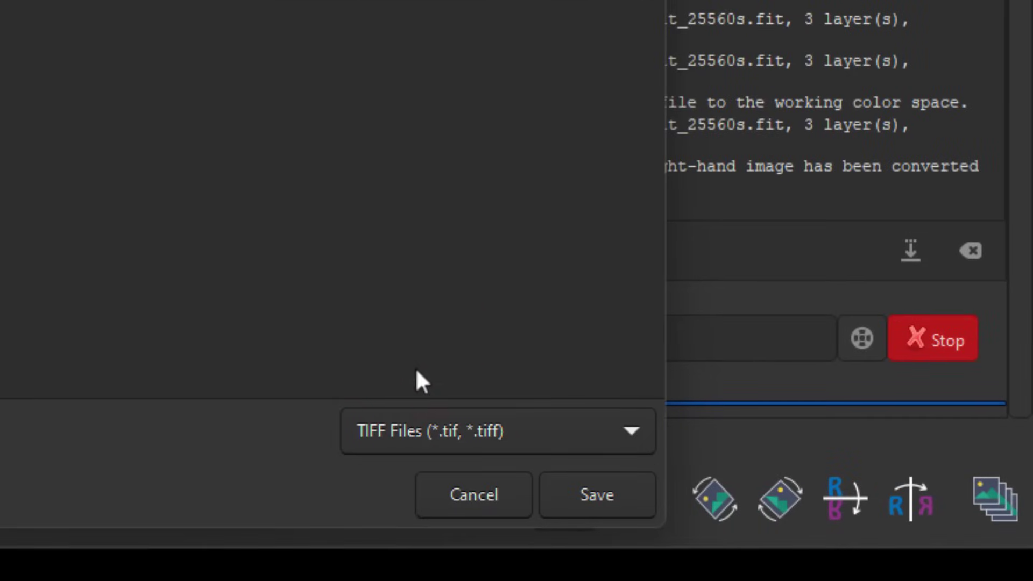
Look through the available image formats, including JPEG and PNG, and keep TIFF selected
{"action": "left_click", "coordinate": [399, 413]}
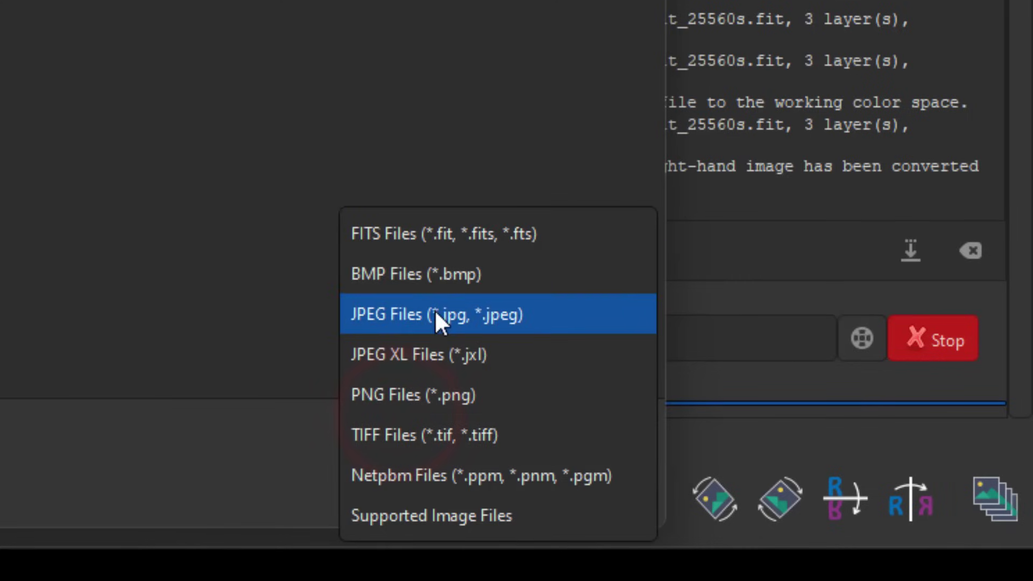
{"action": "key", "text": "Down"}
{"action": "key", "text": "Down"}
{"action": "key", "text": "Up"}
{"action": "key", "text": "Up"}
{"action": "key", "text": "Down"}
{"action": "key", "text": "Down"}
{"action": "key", "text": "Up"}
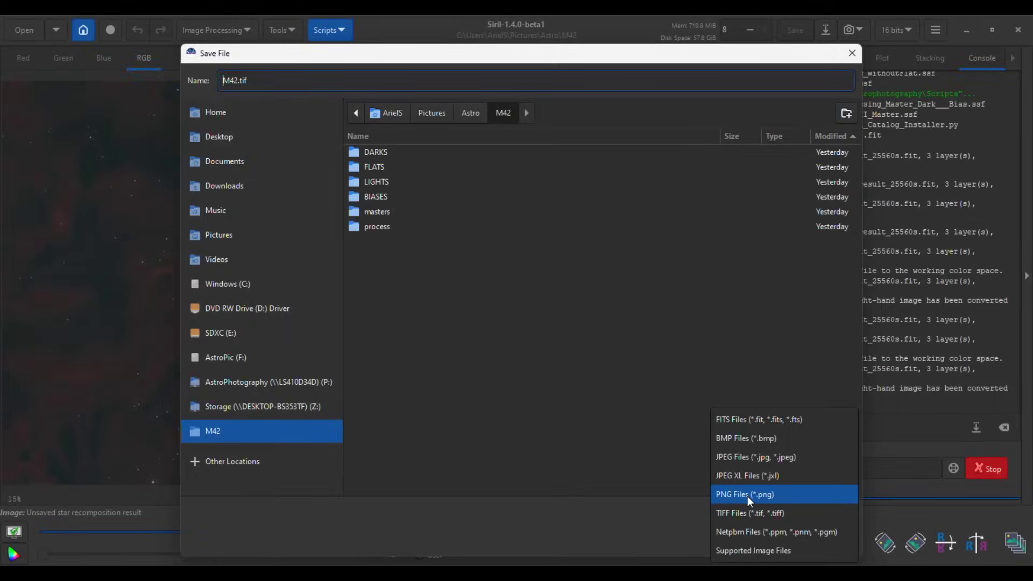
{"action": "key", "text": "Down"}
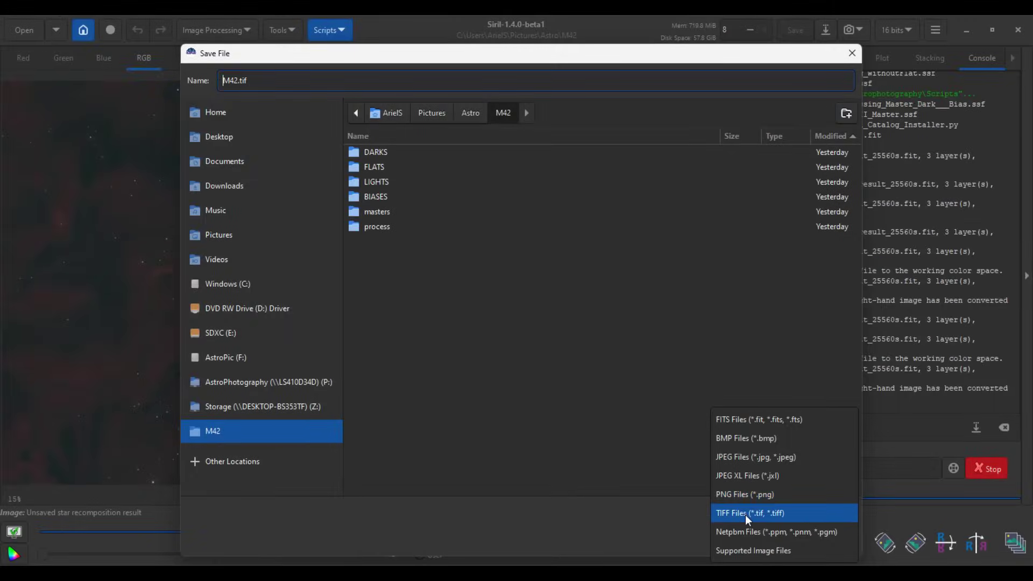
{"action": "left_click", "coordinate": [746, 516]}
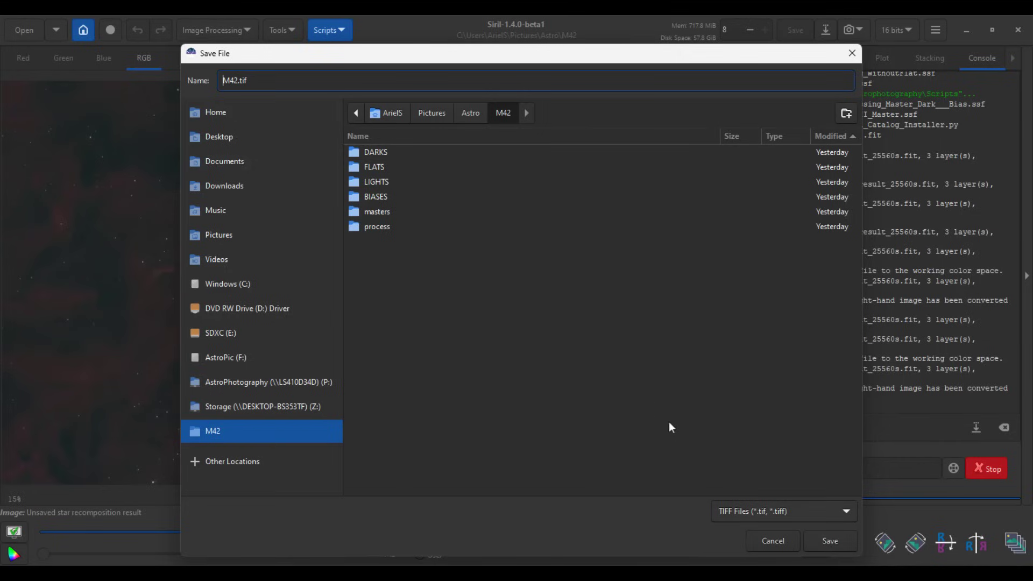
Change the save format to PNG and save the recomposed image as M42.png
{"action": "left_click", "coordinate": [747, 511]}
{"action": "left_click", "coordinate": [752, 495]}
{"action": "left_click", "coordinate": [828, 542]}
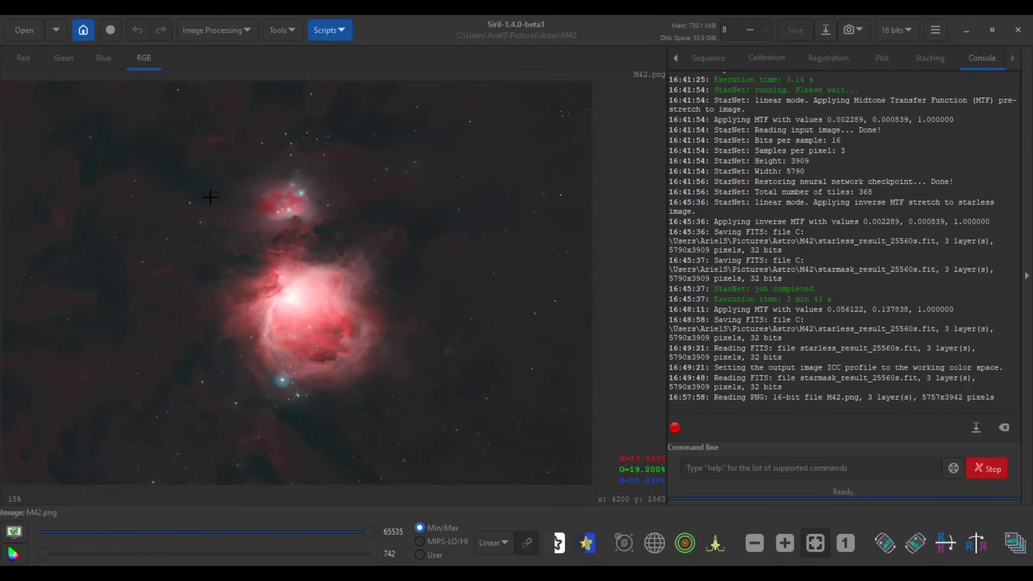
Open the unprocessed stack result_25560s.fit and reopen M42.png to compare the image before and after processing
{"action": "left_click", "coordinate": [24, 31]}
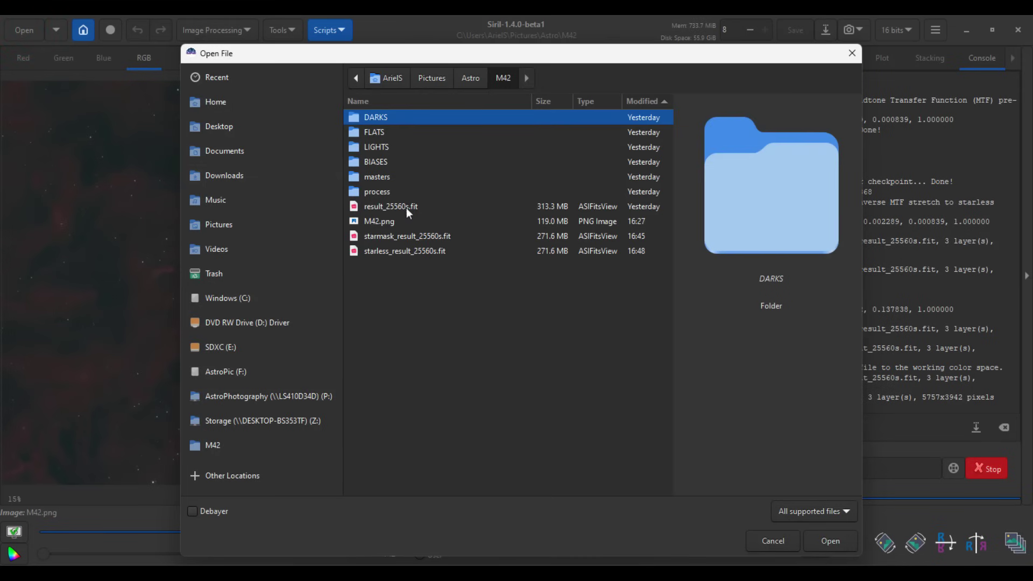
{"action": "left_click", "coordinate": [407, 208]}
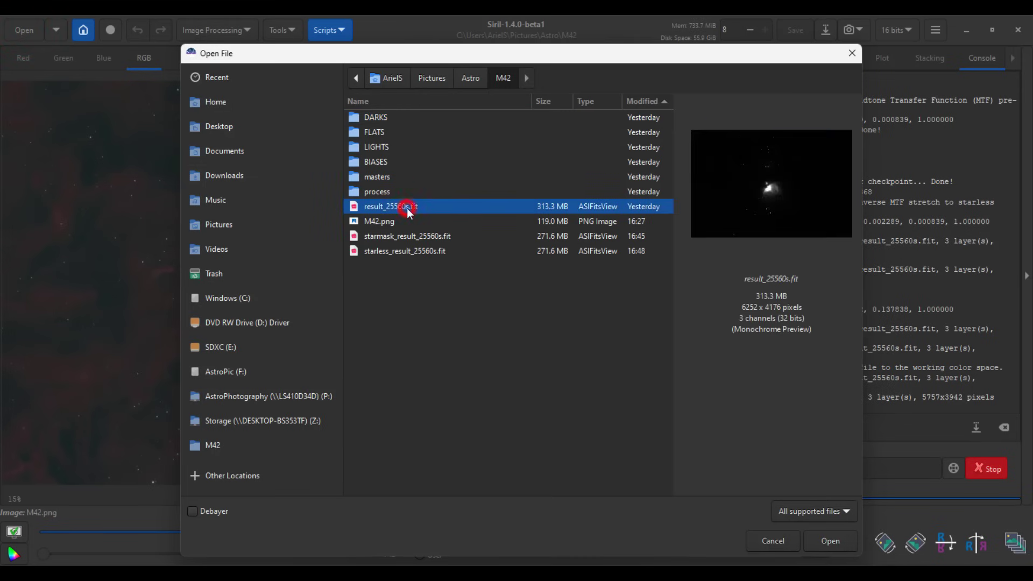
{"action": "left_click", "coordinate": [829, 541]}
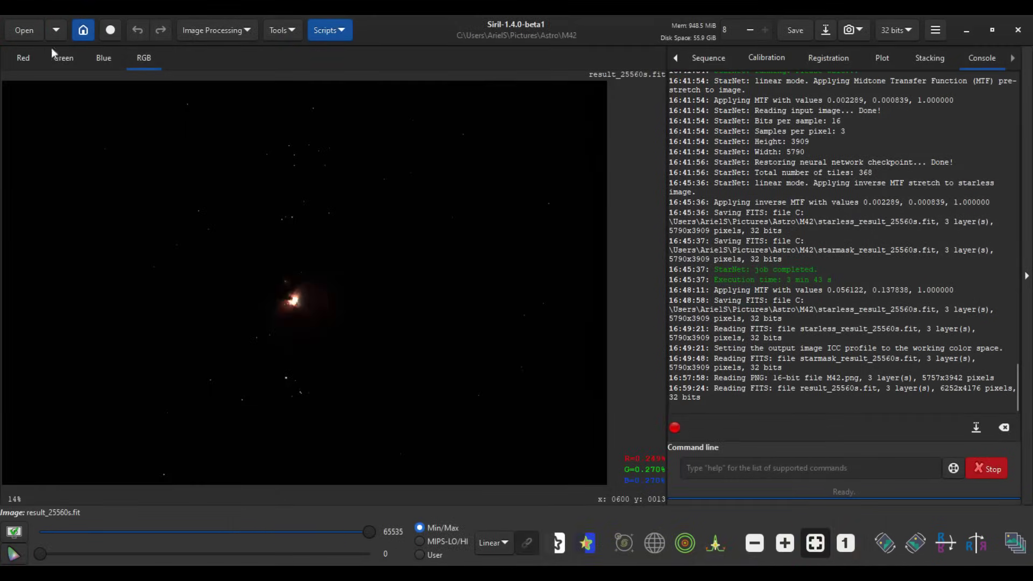
{"action": "left_click", "coordinate": [23, 31]}
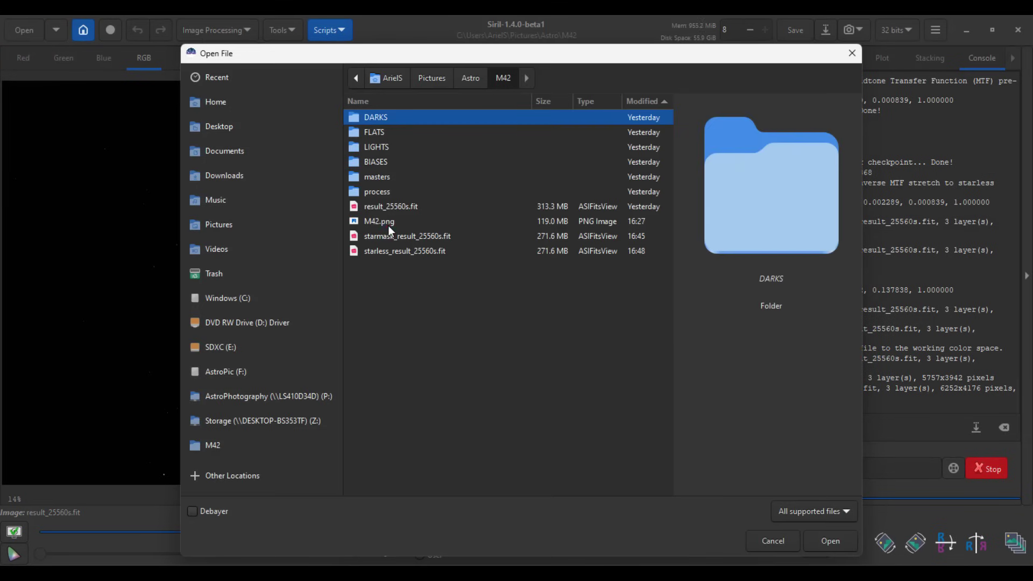
{"action": "left_click", "coordinate": [389, 225]}
{"action": "left_click", "coordinate": [825, 540]}
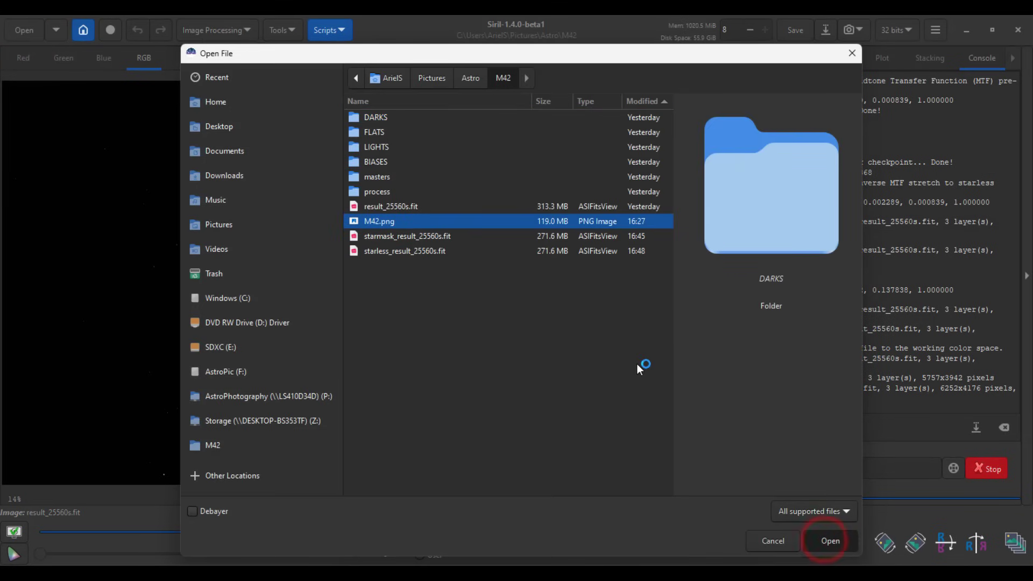